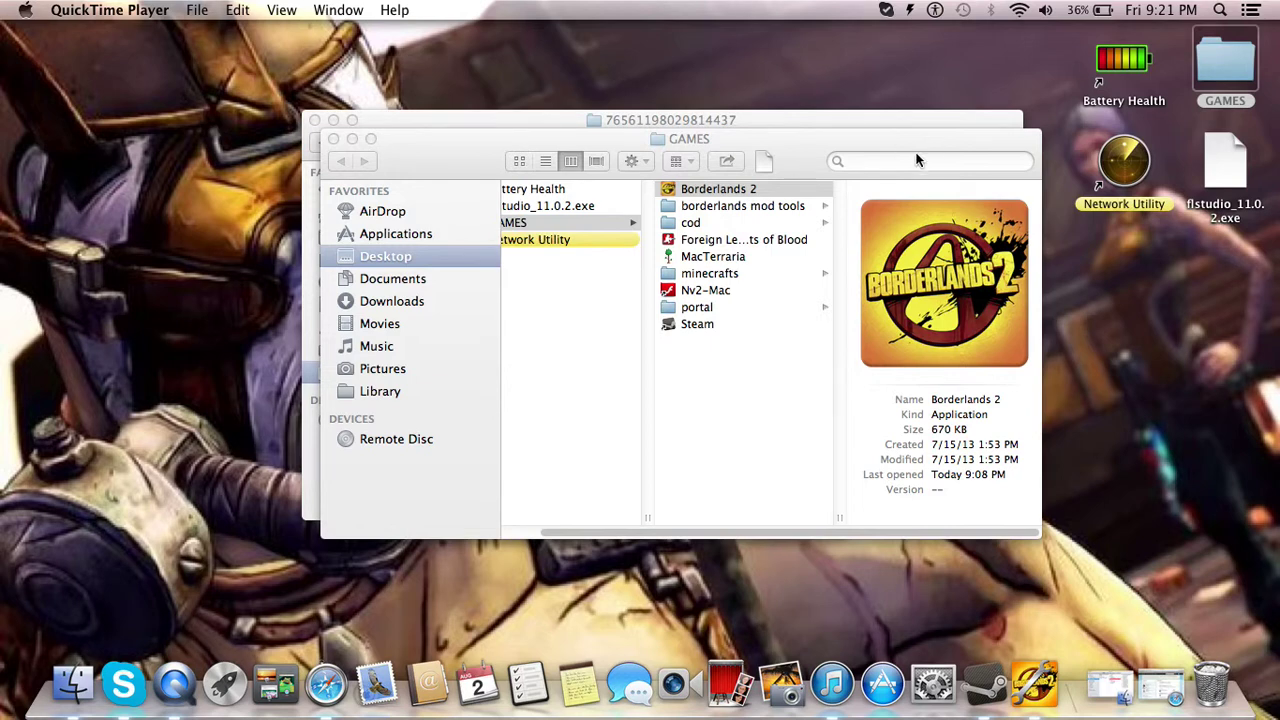
Launch BorderTool 2 from the borderlands mod tools folder and close the Borderlands 2 game launcher
{"action": "left_click", "coordinate": [756, 189]}
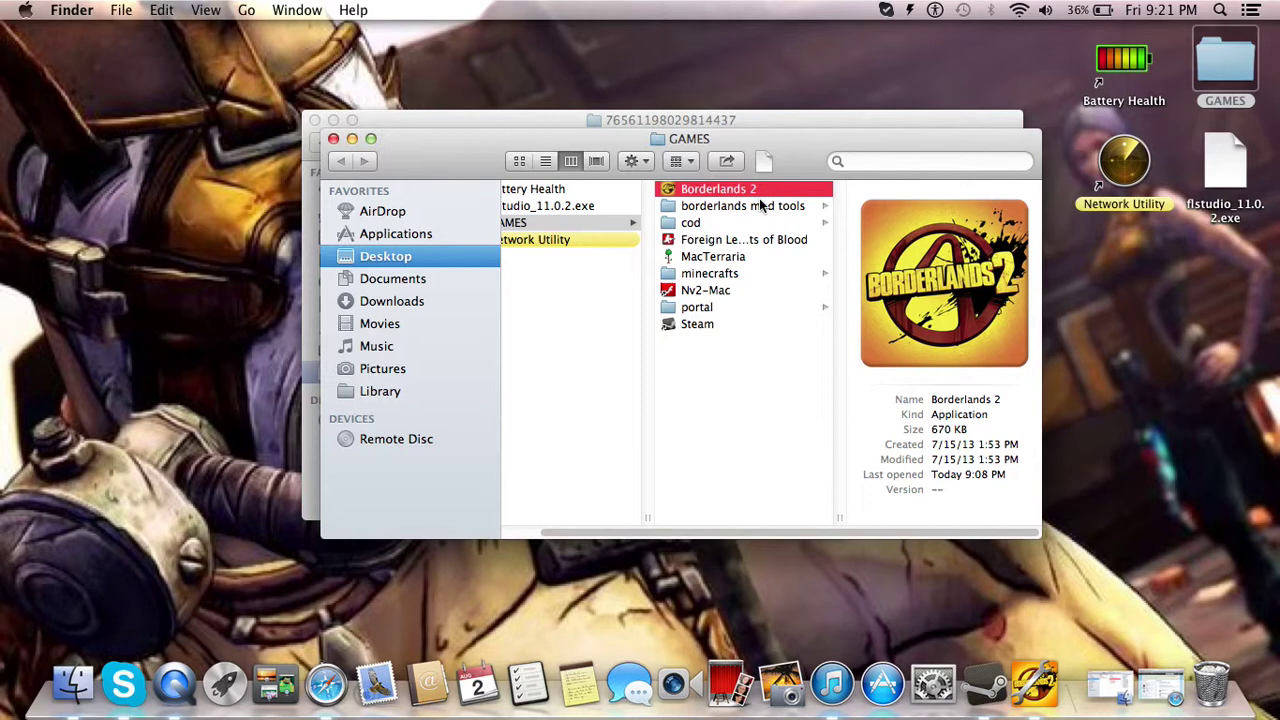
{"action": "left_click", "coordinate": [742, 205]}
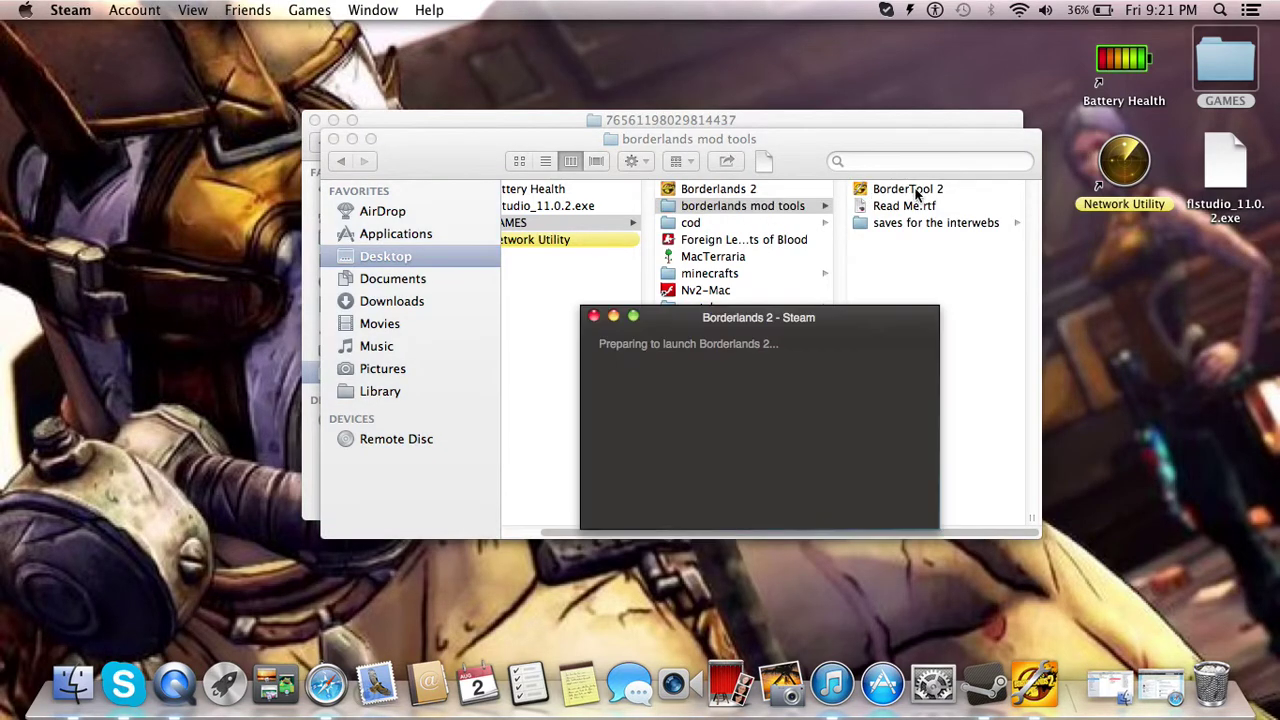
{"action": "left_click", "coordinate": [912, 190]}
{"action": "double_click", "coordinate": [912, 190]}
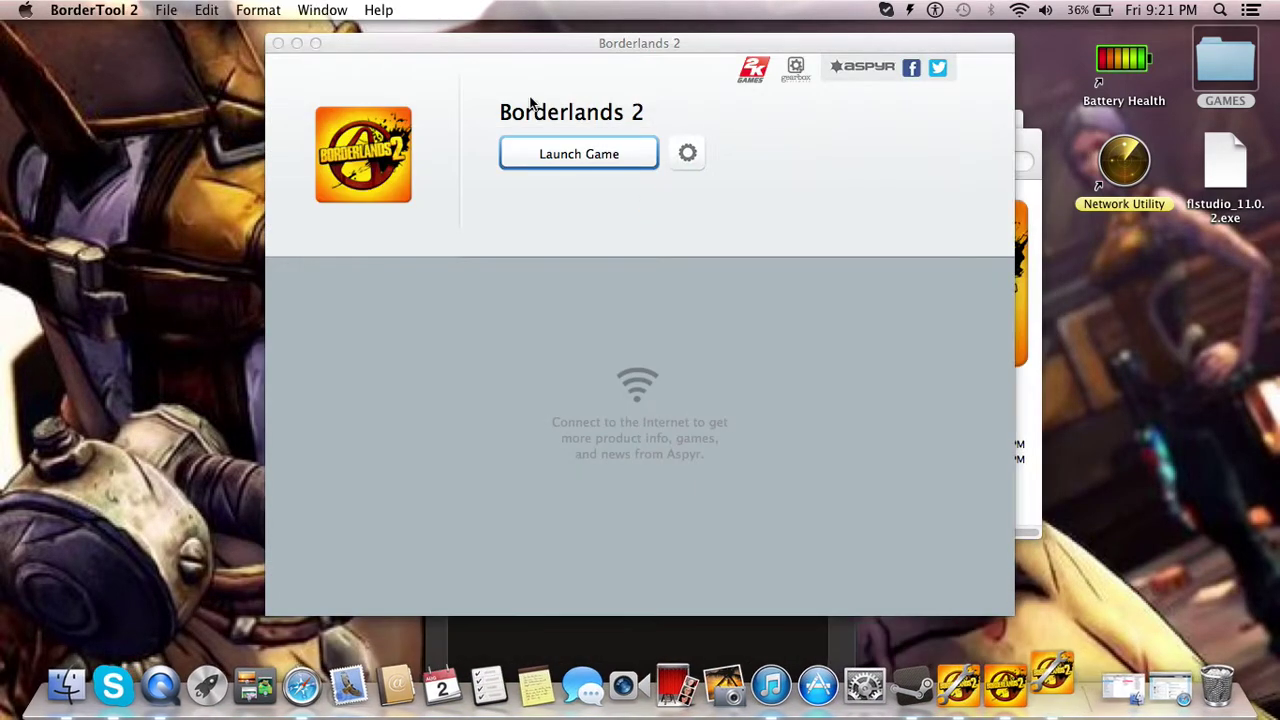
{"action": "left_click", "coordinate": [279, 43]}
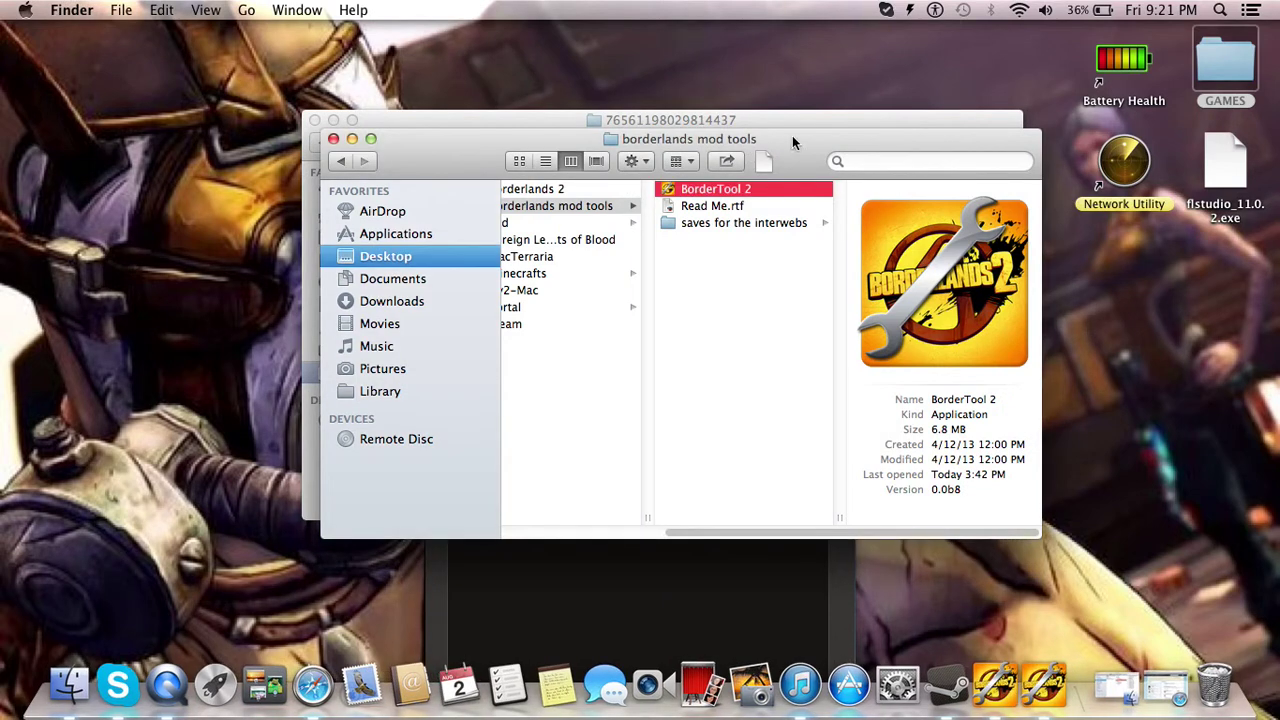
Open the zero61.sav file from the "saves for the interwebs" folder in BorderTool 2
{"action": "left_click_drag", "start_coordinate": [792, 135], "coordinate": [752, 145]}
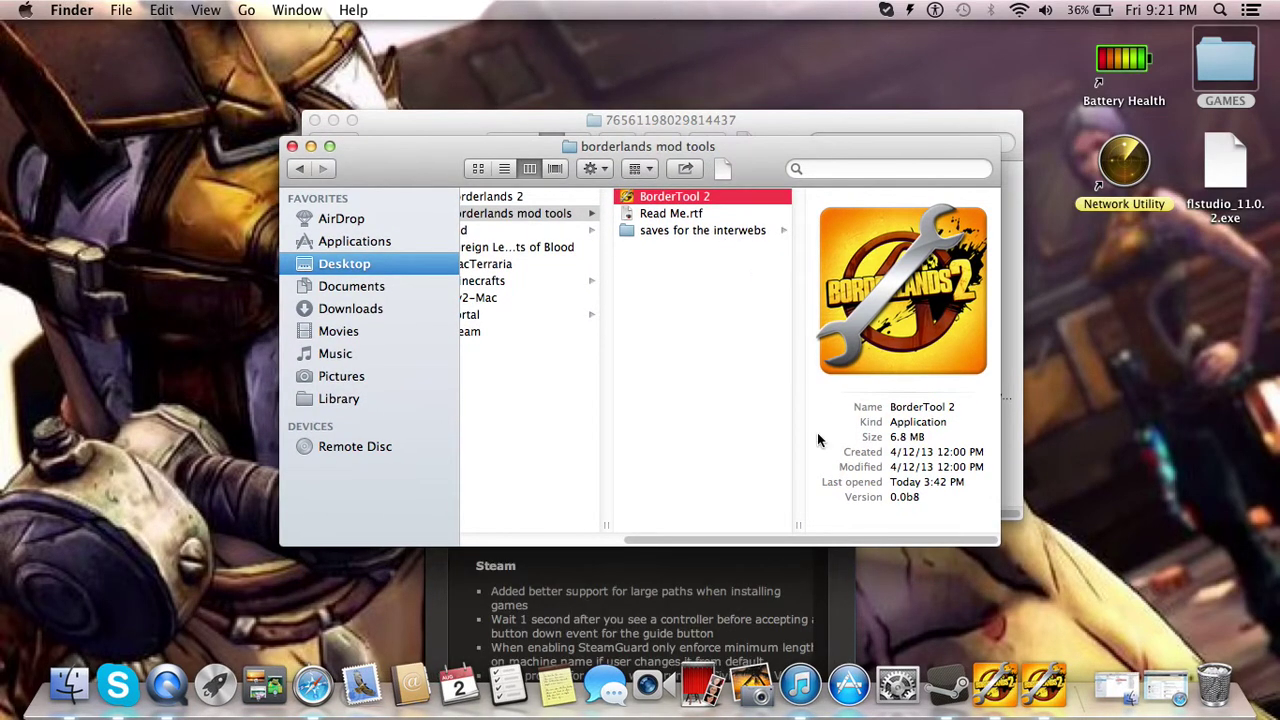
{"action": "right_click", "coordinate": [1006, 703]}
{"action": "left_click", "coordinate": [1003, 628]}
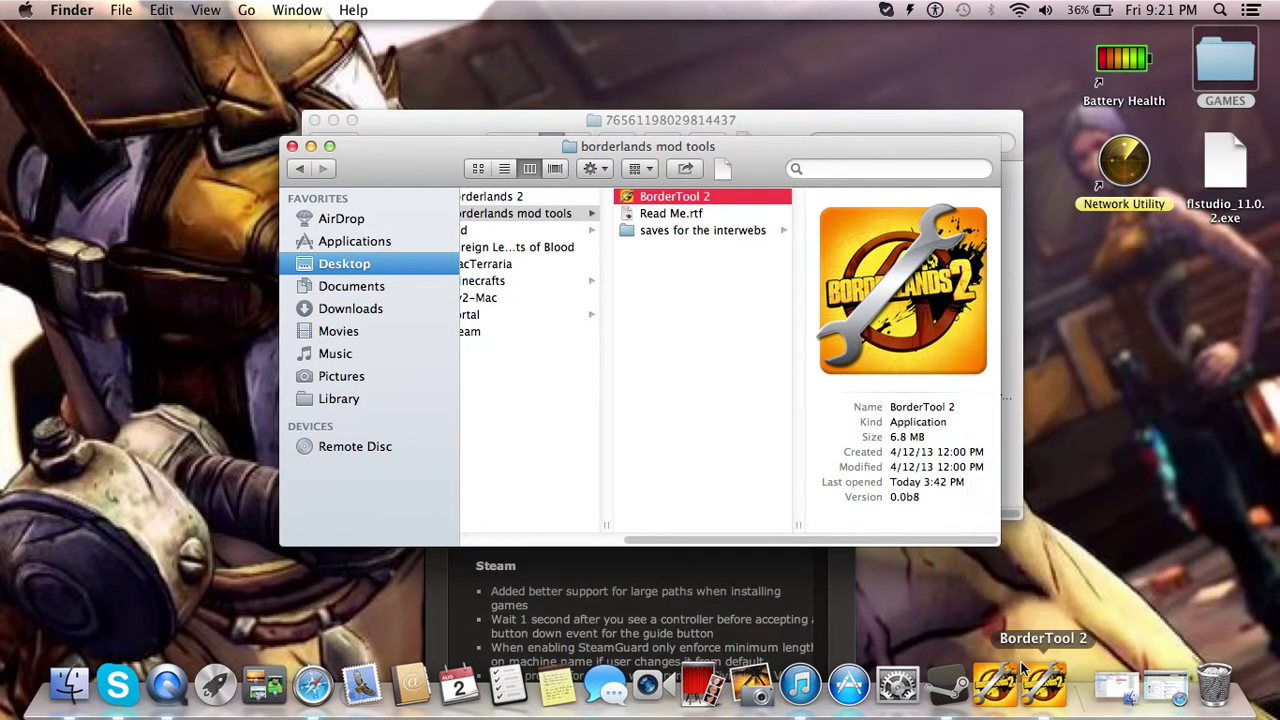
{"action": "left_click", "coordinate": [716, 232]}
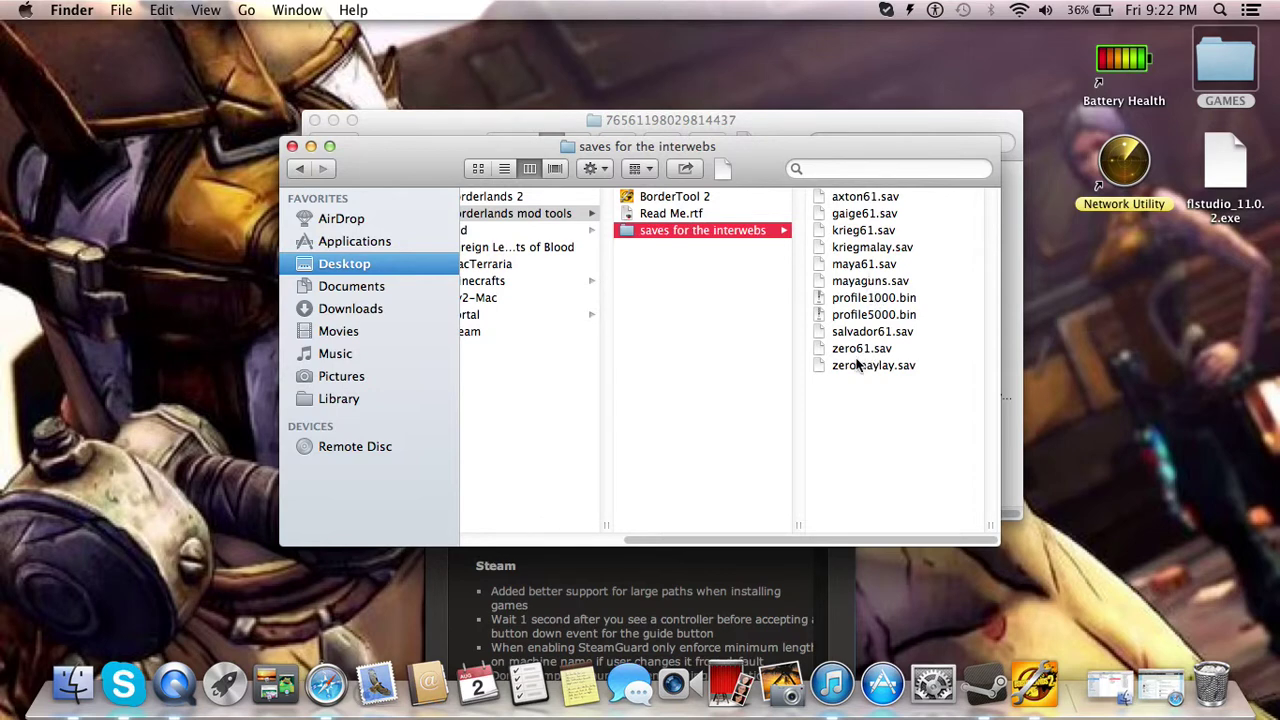
{"action": "right_click", "coordinate": [852, 352]}
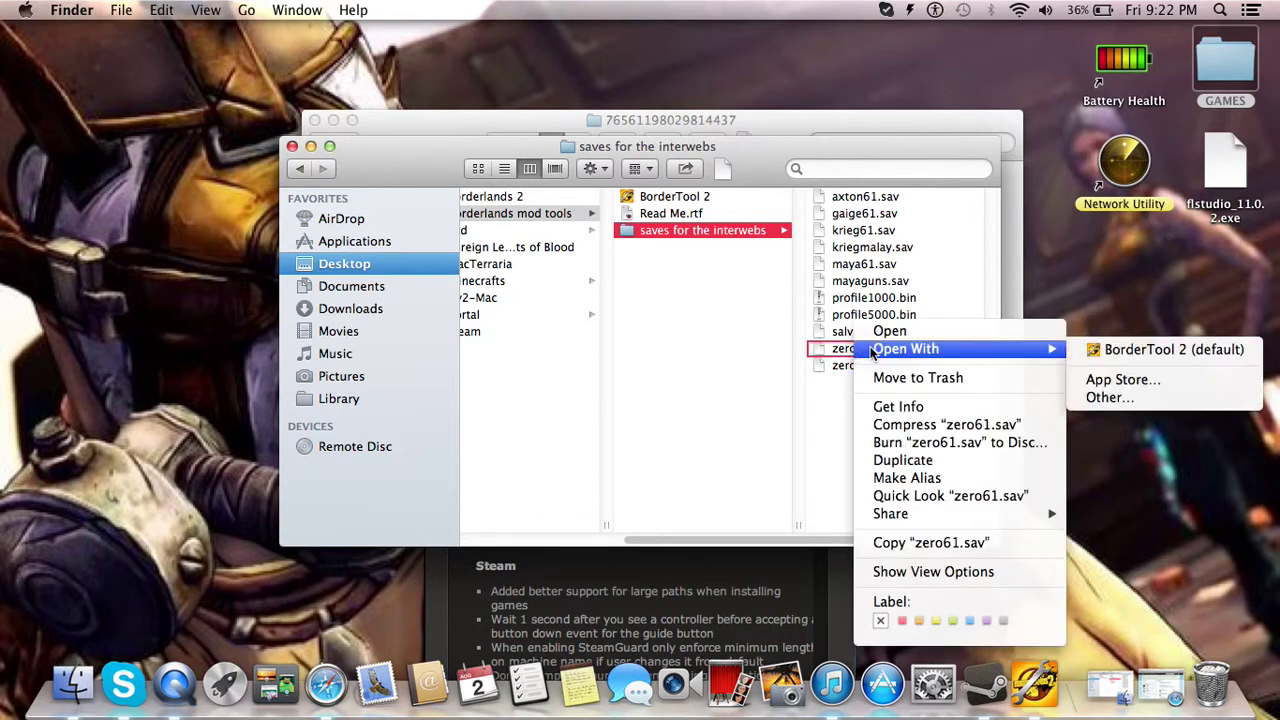
{"action": "left_click", "coordinate": [842, 404]}
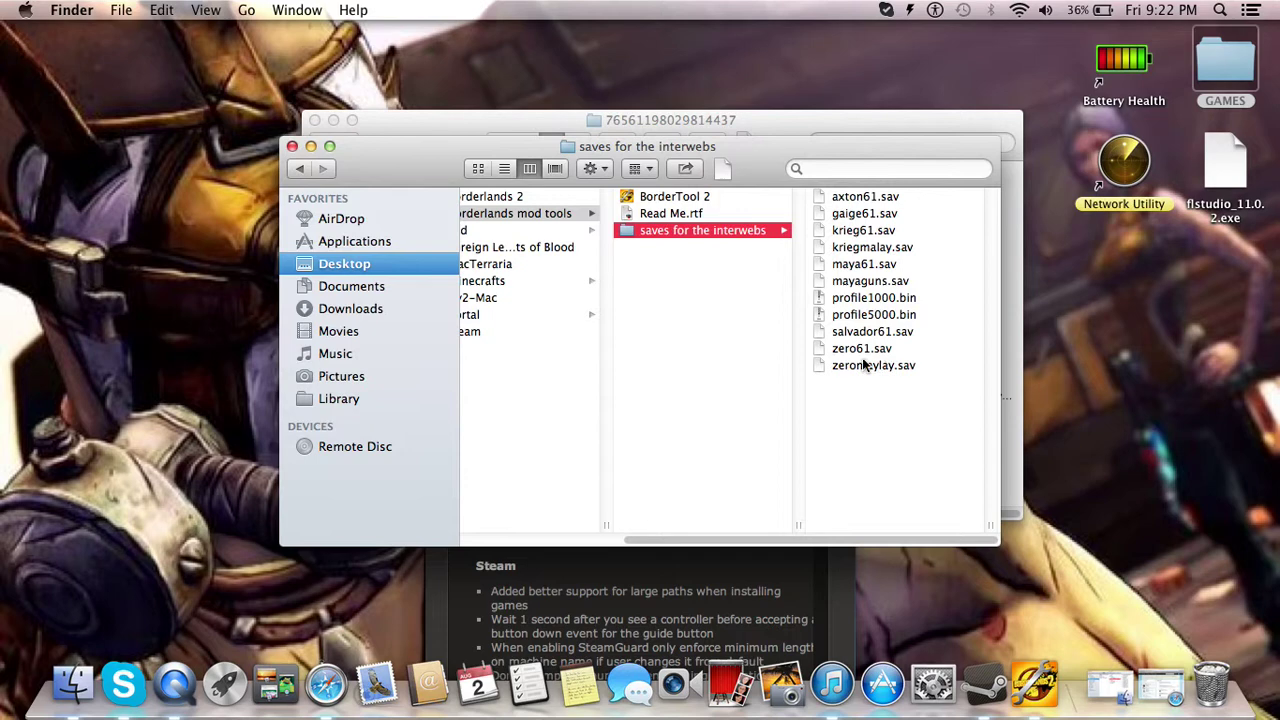
{"action": "double_click", "coordinate": [860, 357]}
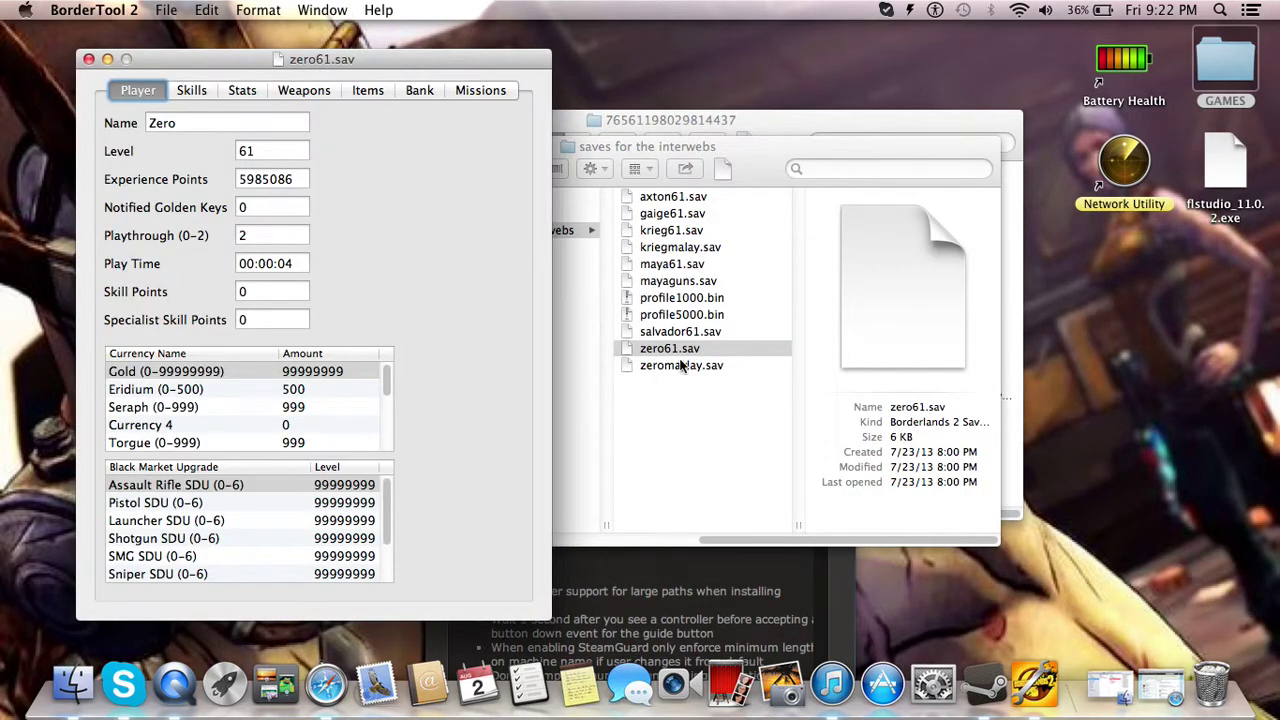
Open profile1000.bin from the same saves folder with BorderTool 2 instead of the default Archive Utility
{"action": "left_click", "coordinate": [735, 289]}
{"action": "right_click", "coordinate": [727, 300]}
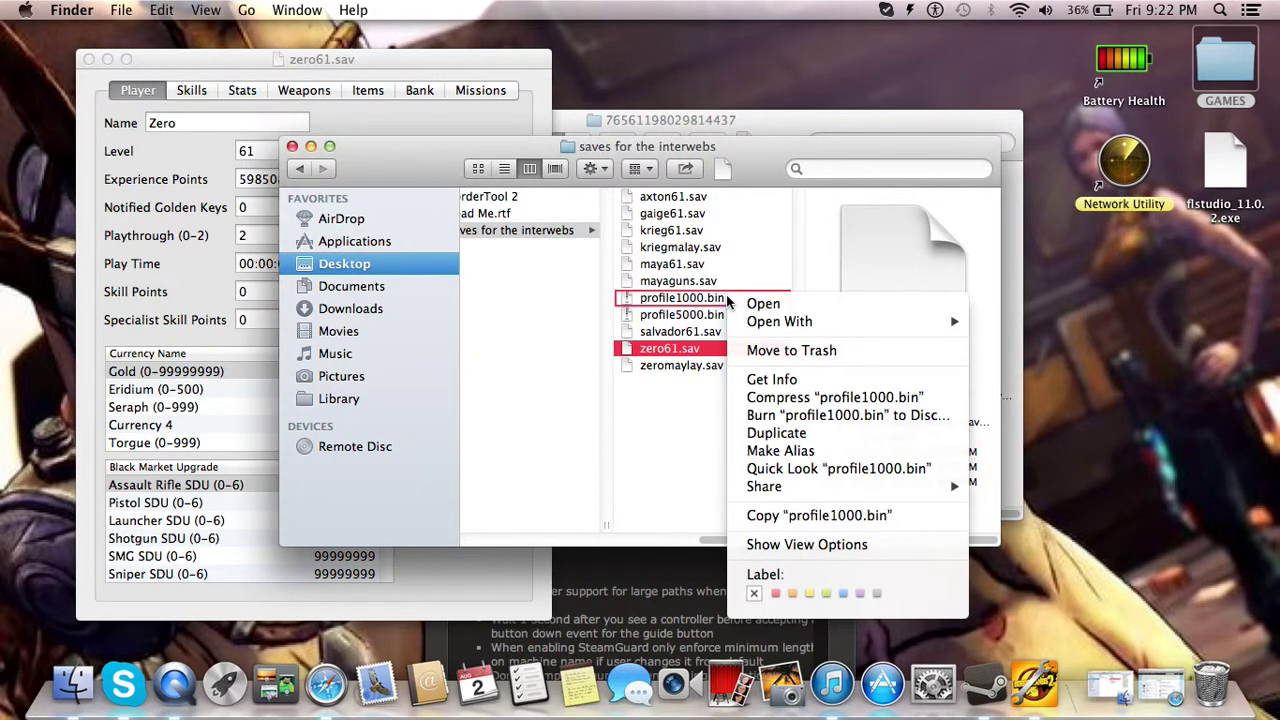
{"action": "mouse_move", "coordinate": [756, 324]}
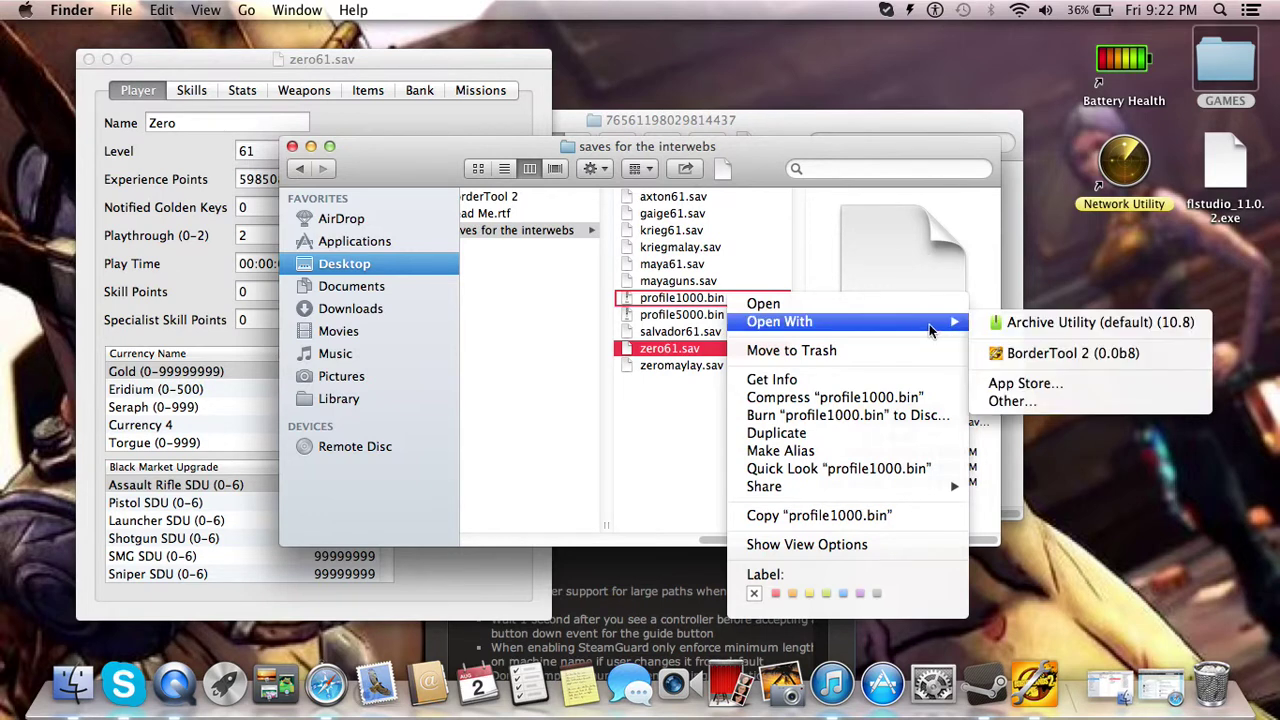
{"action": "left_click", "coordinate": [1003, 355]}
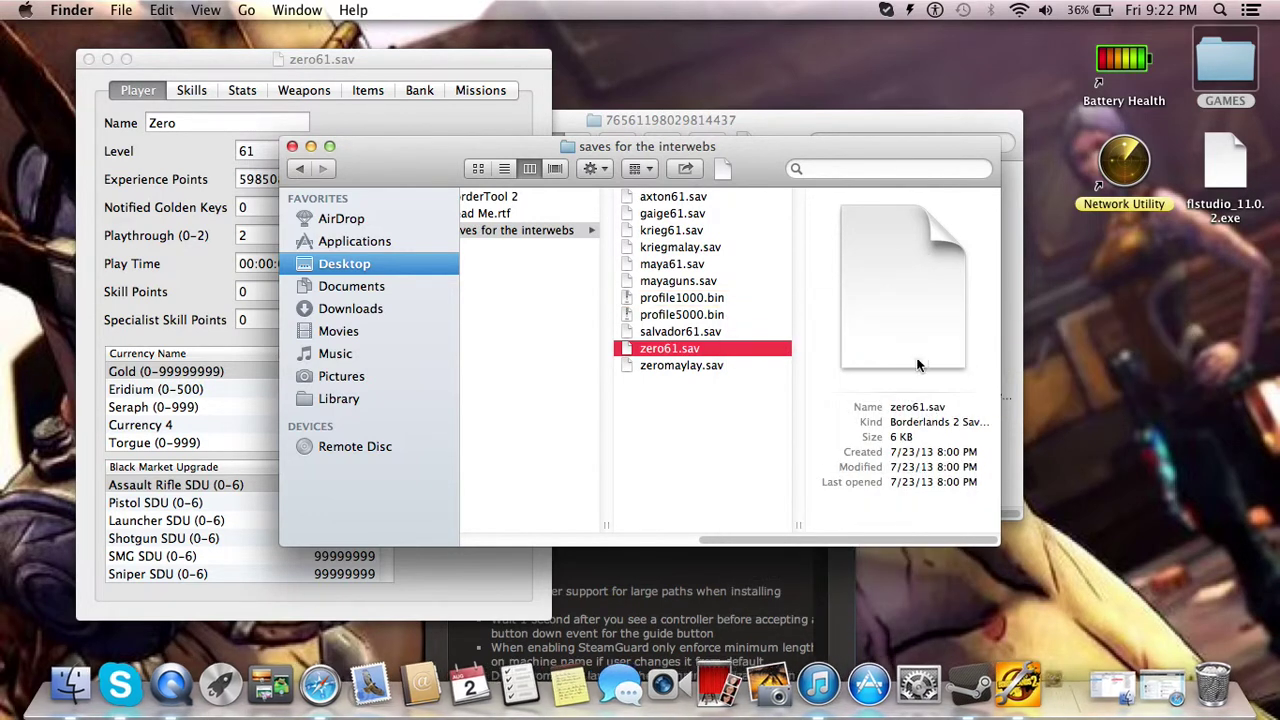
Spread out the Finder and profile1000.bin windows and place the zero61.sav editor in front of them
{"action": "left_click_drag", "start_coordinate": [624, 160], "coordinate": [866, 205]}
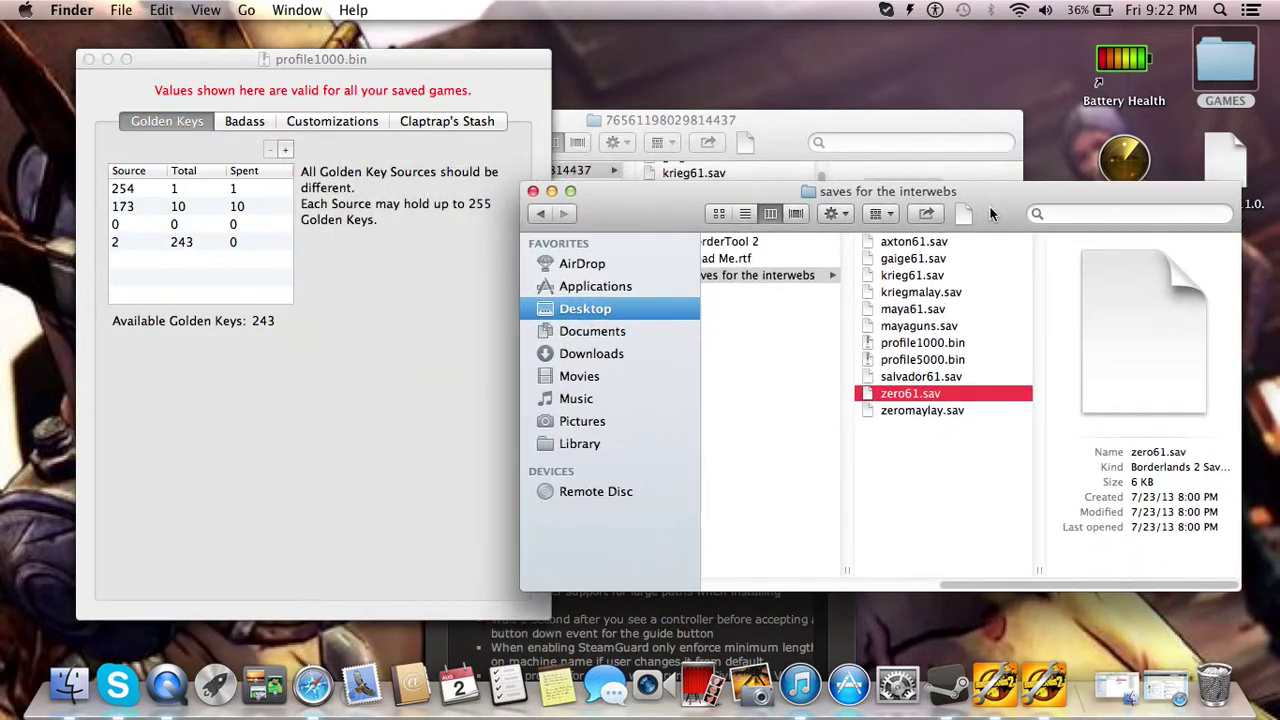
{"action": "left_click", "coordinate": [427, 89]}
{"action": "left_click_drag", "start_coordinate": [502, 60], "coordinate": [1147, 120]}
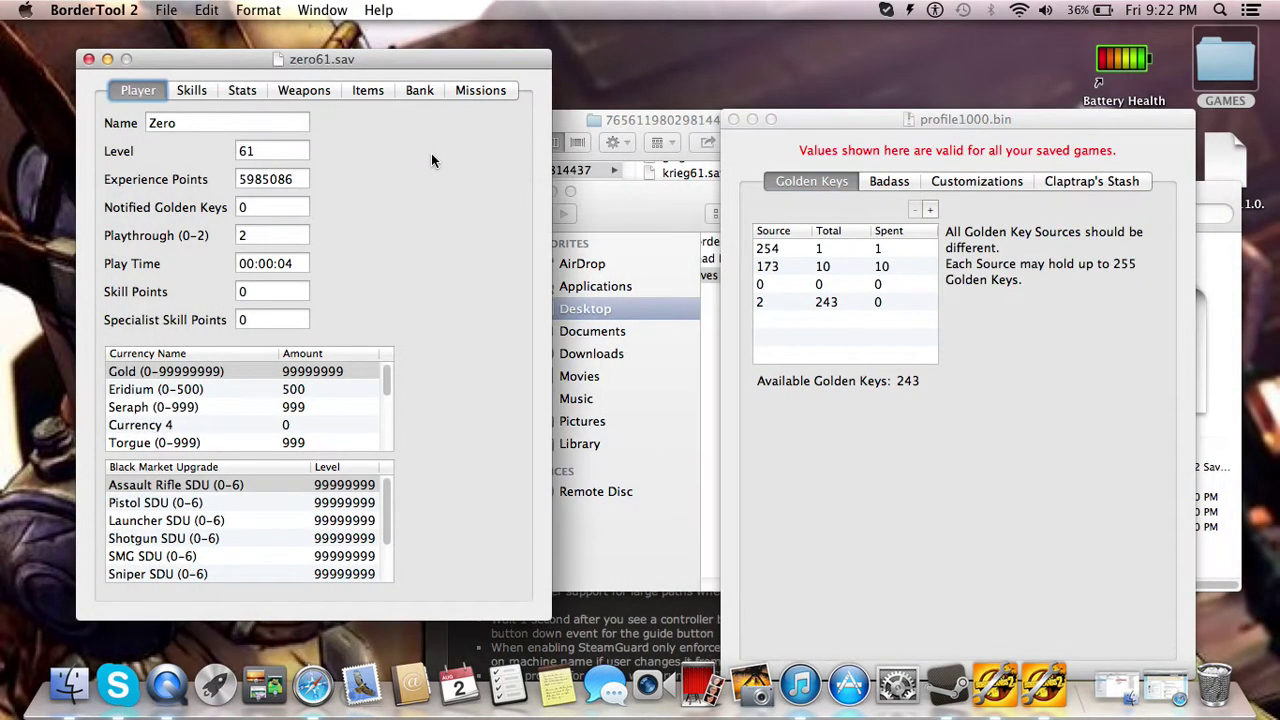
{"action": "left_click_drag", "start_coordinate": [312, 59], "coordinate": [705, 54]}
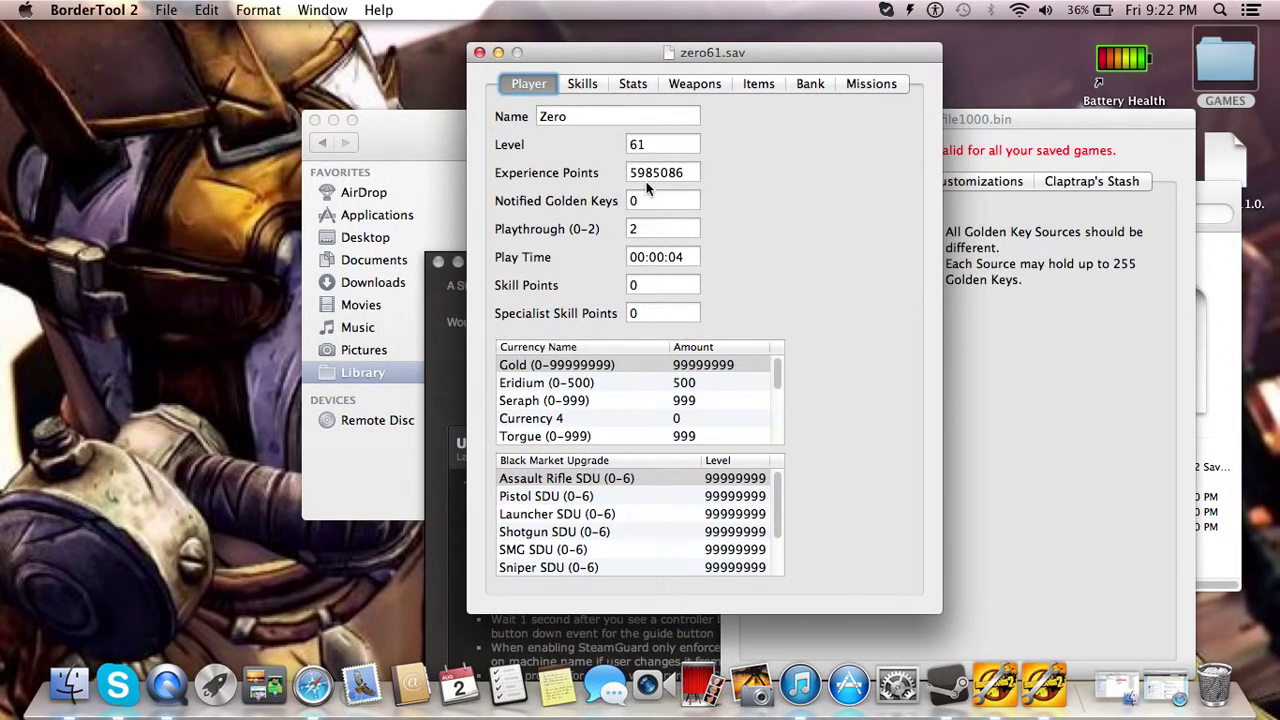
{"action": "left_click_drag", "start_coordinate": [711, 70], "coordinate": [879, 87]}
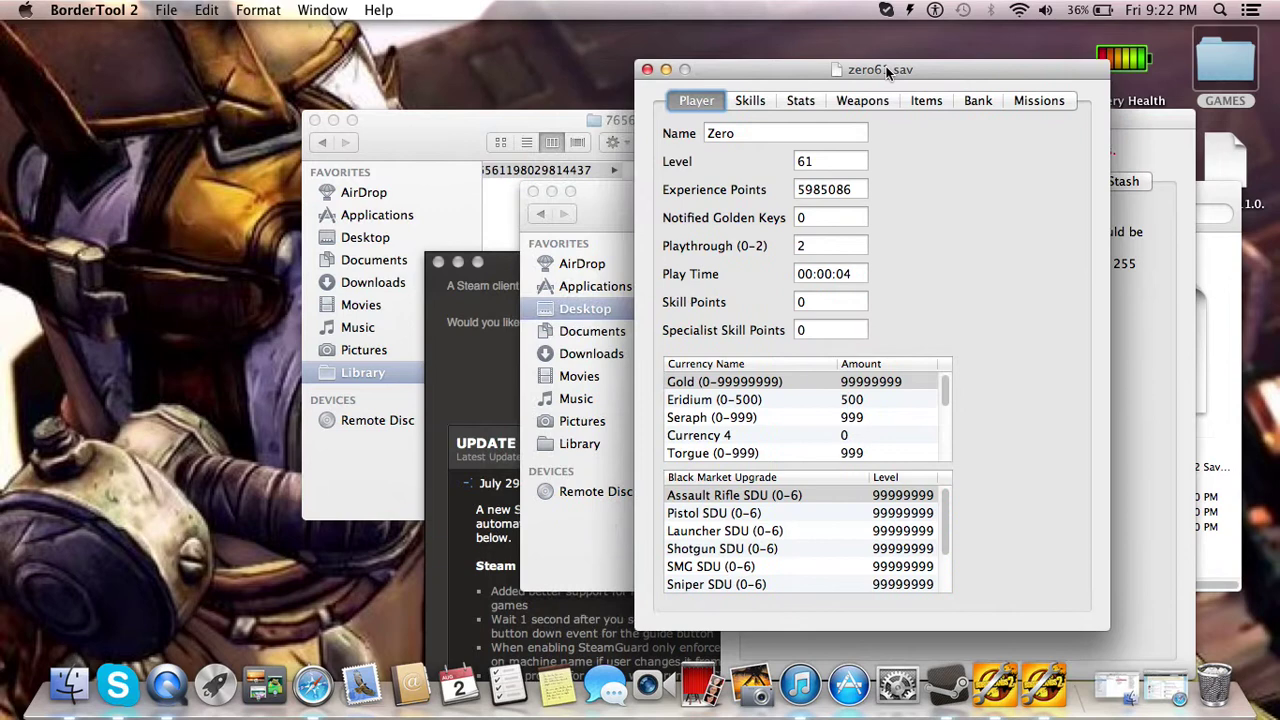
Look through the Skills, Stats and Weapons data of zero61.sav and return to the Player data
{"action": "left_click", "coordinate": [812, 165]}
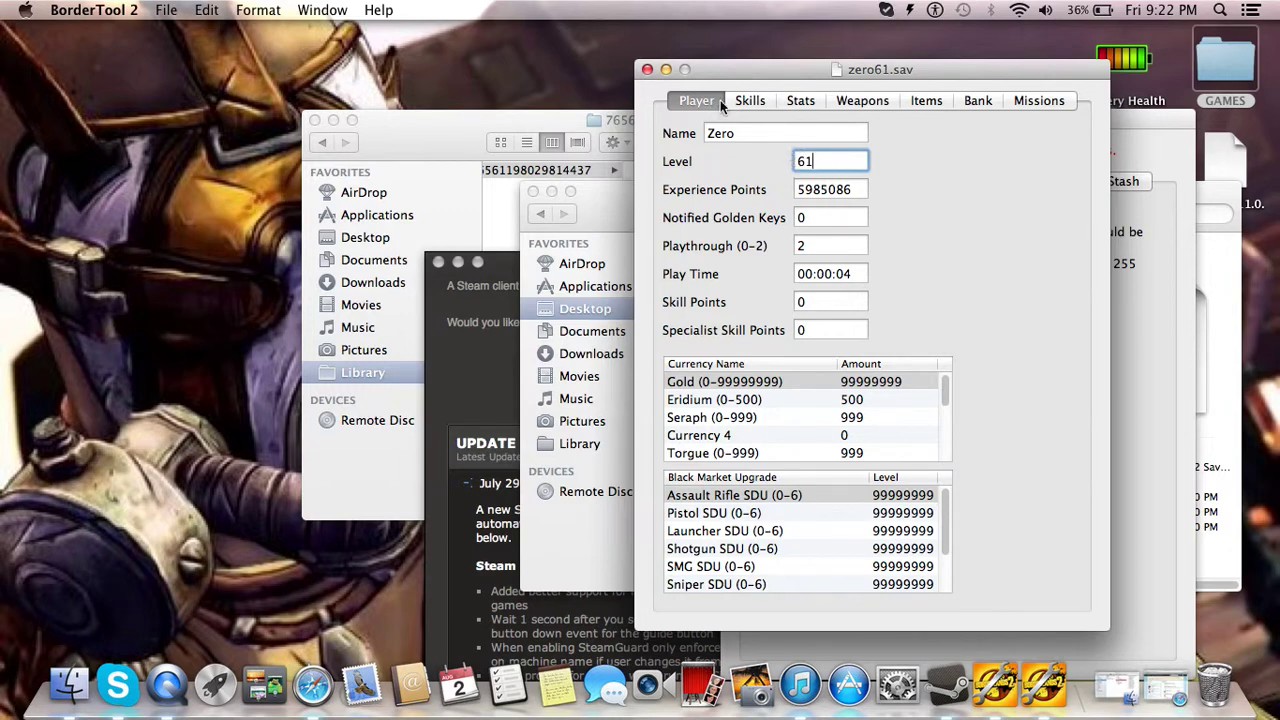
{"action": "left_click", "coordinate": [749, 100]}
{"action": "left_click", "coordinate": [815, 107]}
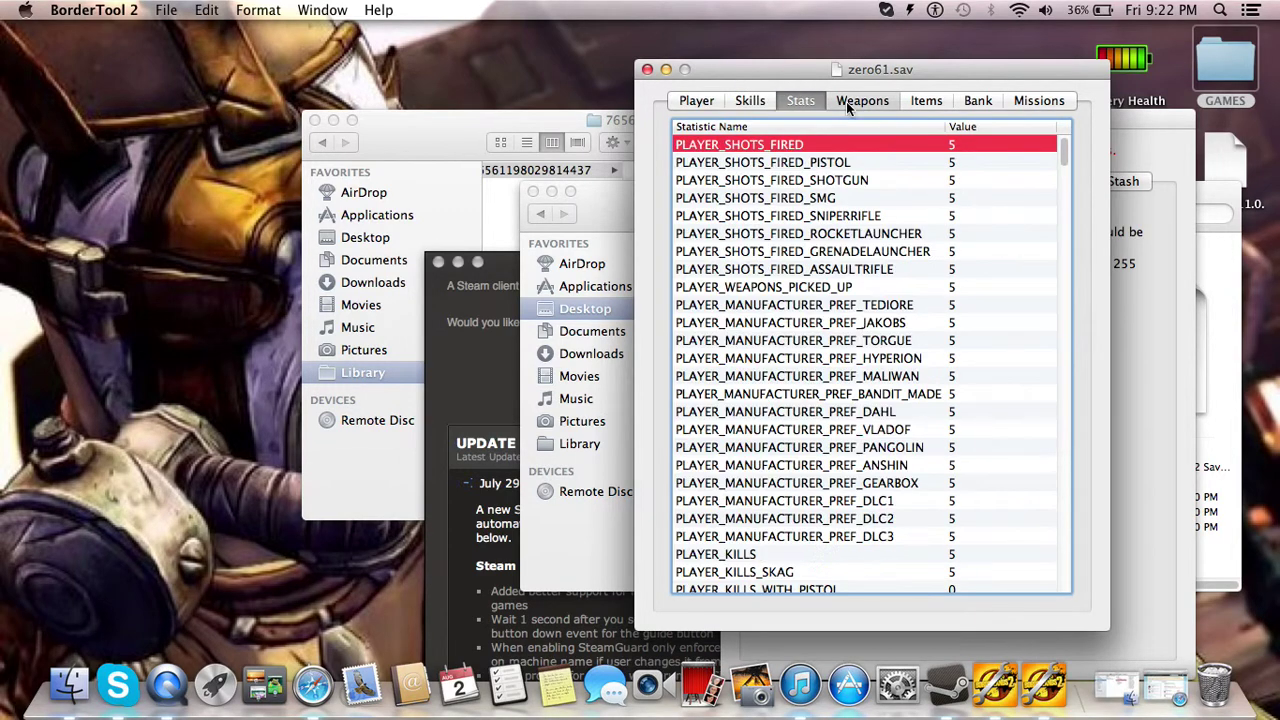
{"action": "left_click", "coordinate": [850, 104]}
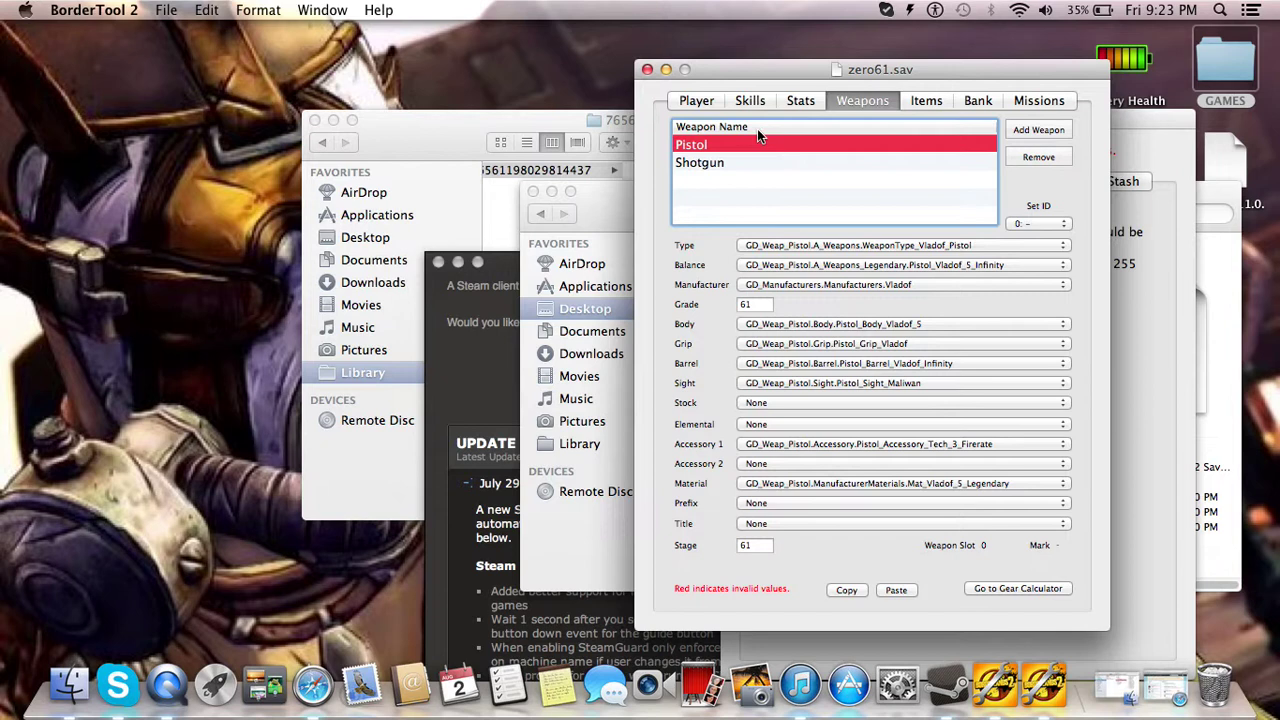
{"action": "left_click", "coordinate": [698, 104]}
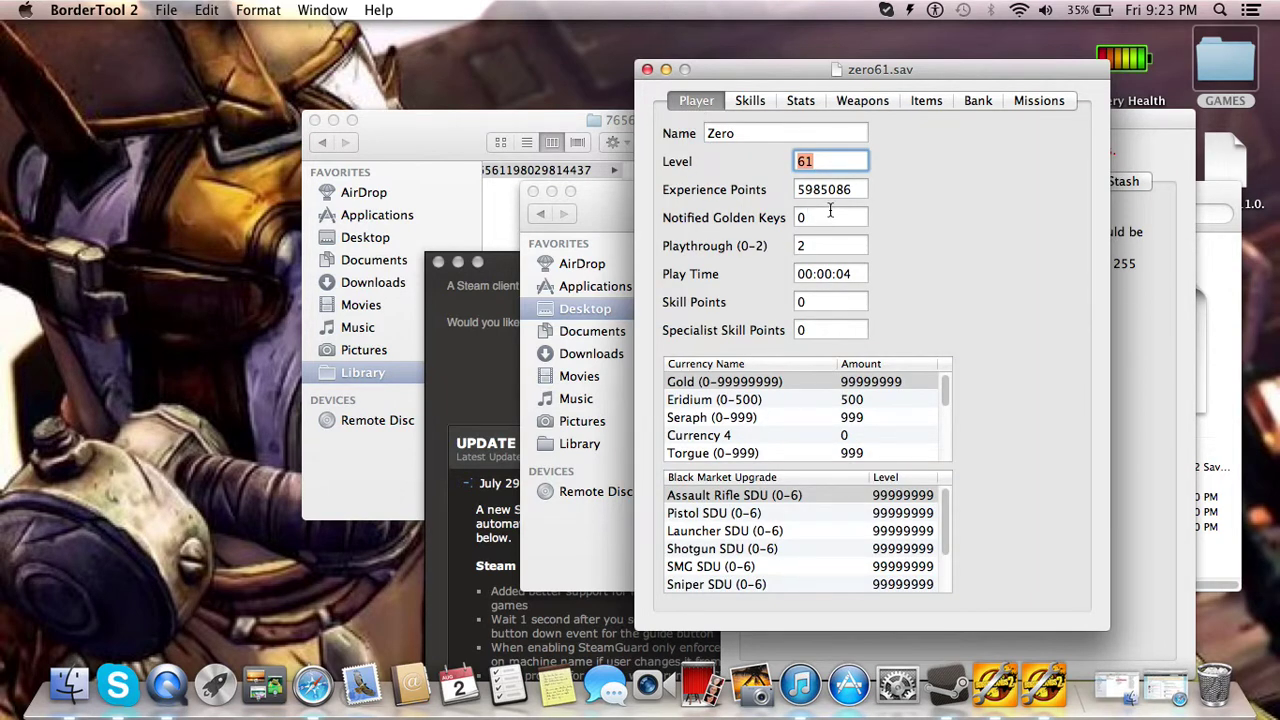
Enter a trial number as the character's level and set the level back to 61
{"action": "type", "text": "87612347"}
{"action": "key", "text": "BackSpace"}
{"action": "key", "text": "BackSpace"}
{"action": "key", "text": "BackSpace"}
{"action": "key", "text": "BackSpace"}
{"action": "key", "text": "BackSpace"}
{"action": "key", "text": "BackSpace"}
{"action": "key", "text": "BackSpace"}
{"action": "key", "text": "BackSpace"}
{"action": "type", "text": "61"}
Set the character's Eridium amount to 999 in the currency list
{"action": "scroll", "coordinate": [858, 400], "scroll_direction": "down", "scroll_amount": 2}
{"action": "scroll", "coordinate": [858, 400], "scroll_direction": "up", "scroll_amount": 2}
{"action": "scroll", "coordinate": [748, 402], "scroll_direction": "down", "scroll_amount": 2}
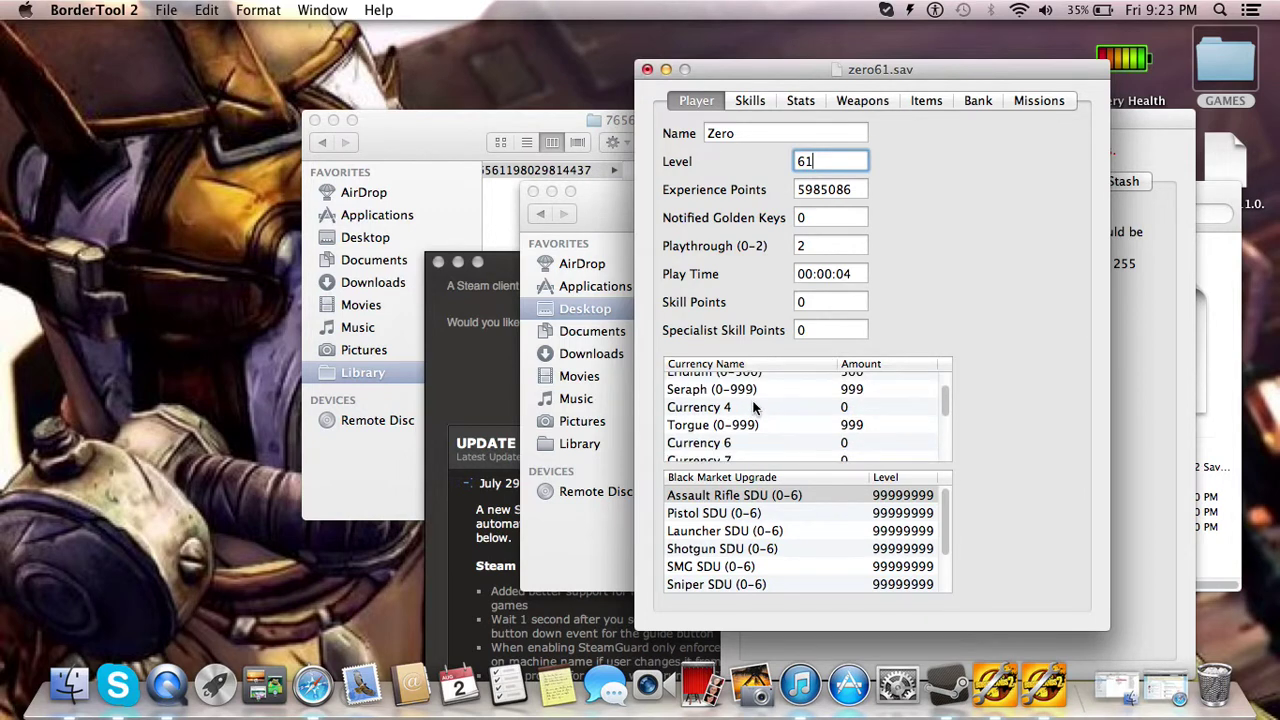
{"action": "scroll", "coordinate": [748, 402], "scroll_direction": "up", "scroll_amount": 2}
{"action": "left_click", "coordinate": [759, 396]}
{"action": "left_click", "coordinate": [760, 399]}
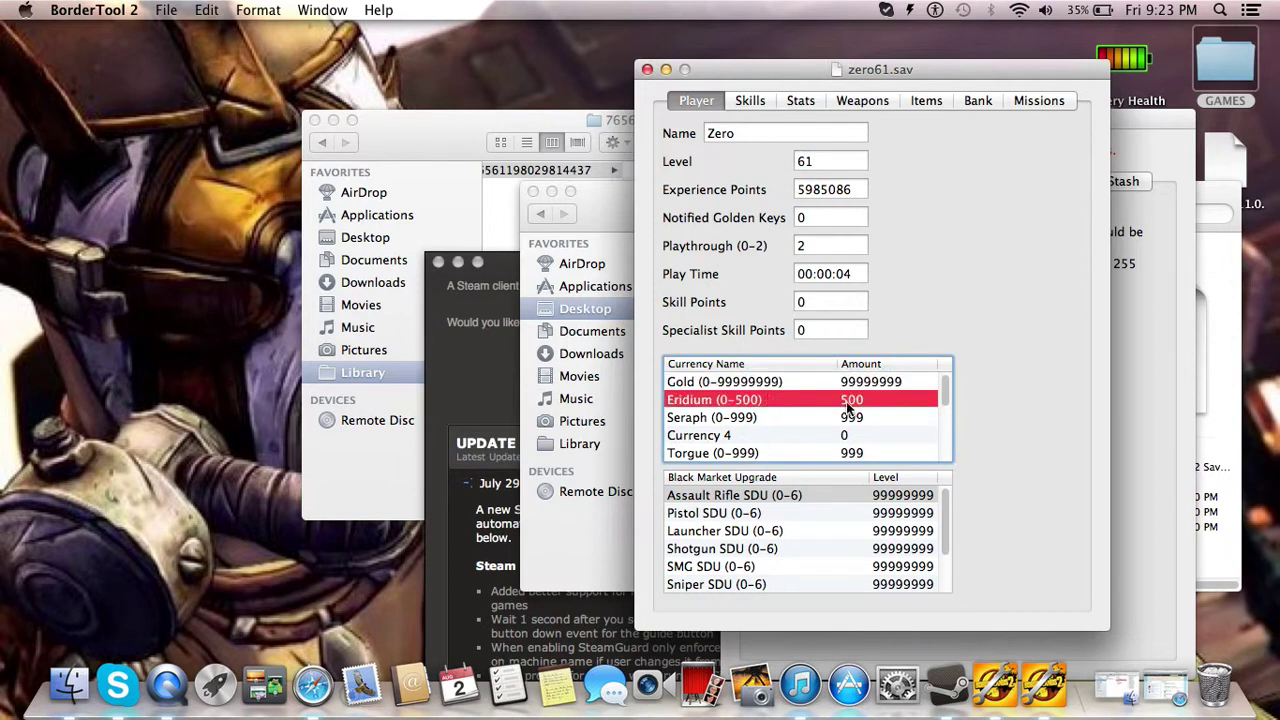
{"action": "double_click", "coordinate": [867, 401]}
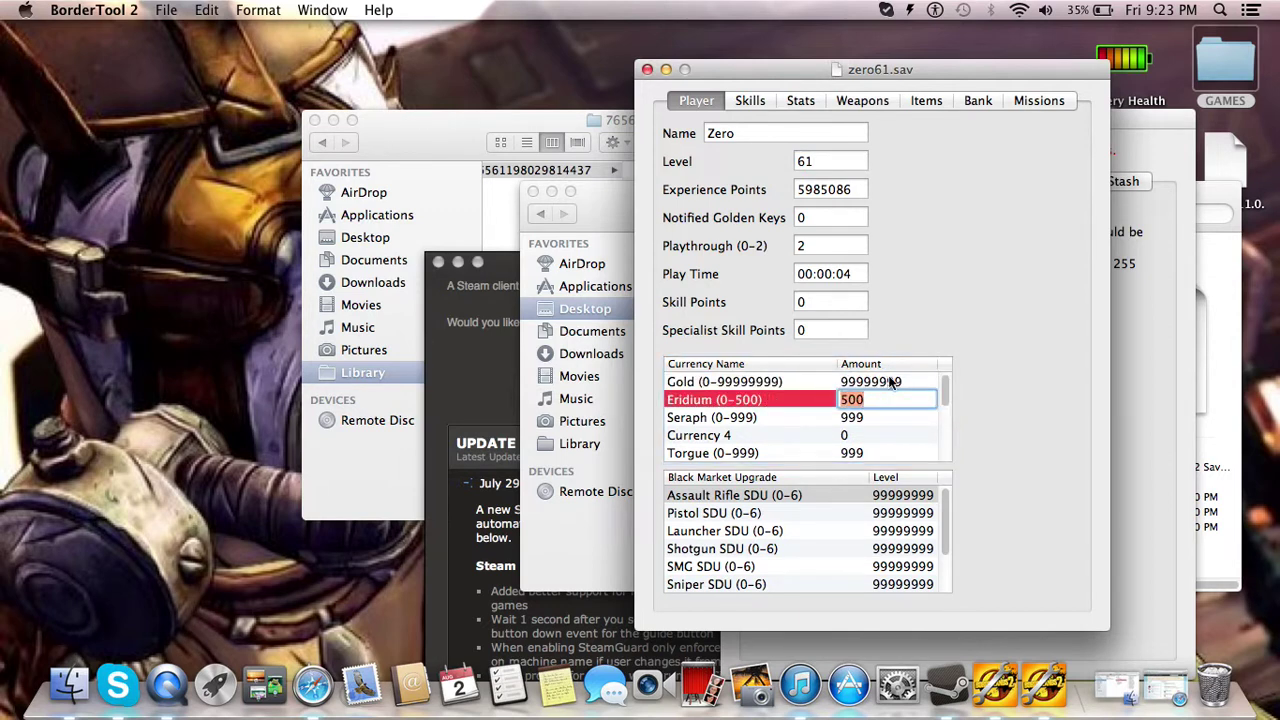
{"action": "type", "text": "999"}
{"action": "key", "text": "Return"}
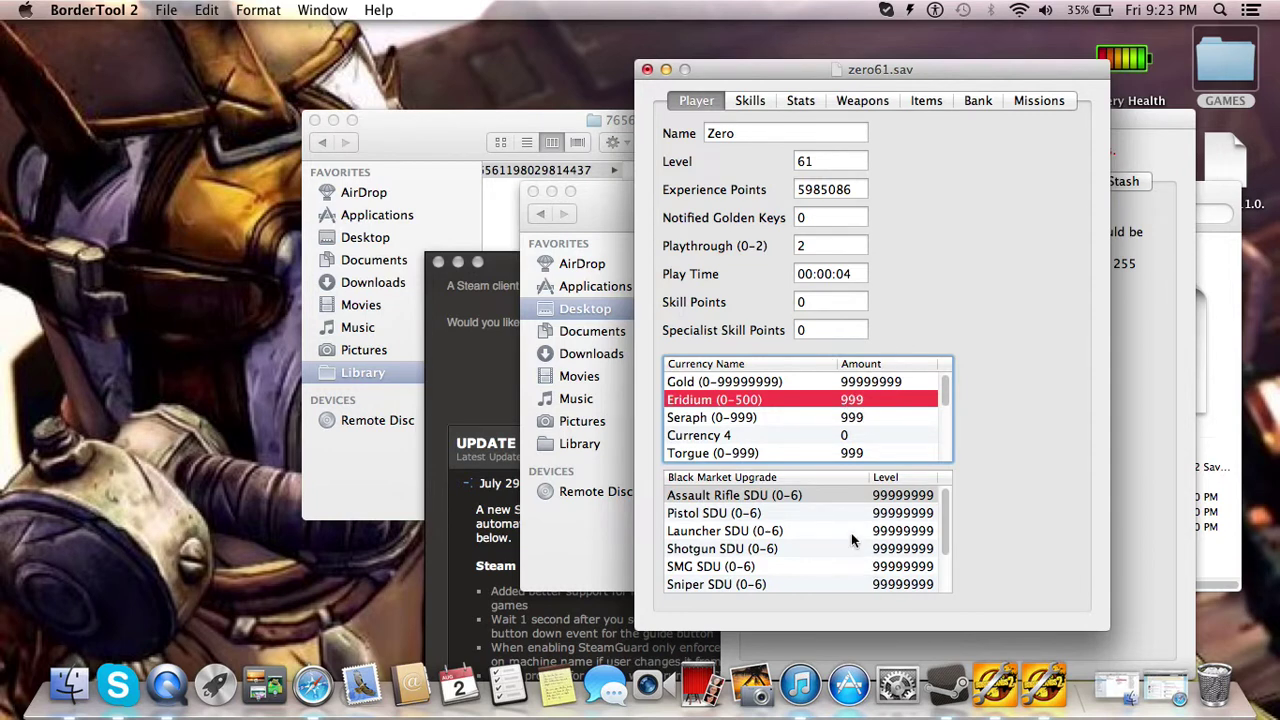
Examine the black market upgrade levels, including the Assault Rifle SDU and Pistol SDU entries
{"action": "left_click", "coordinate": [755, 513]}
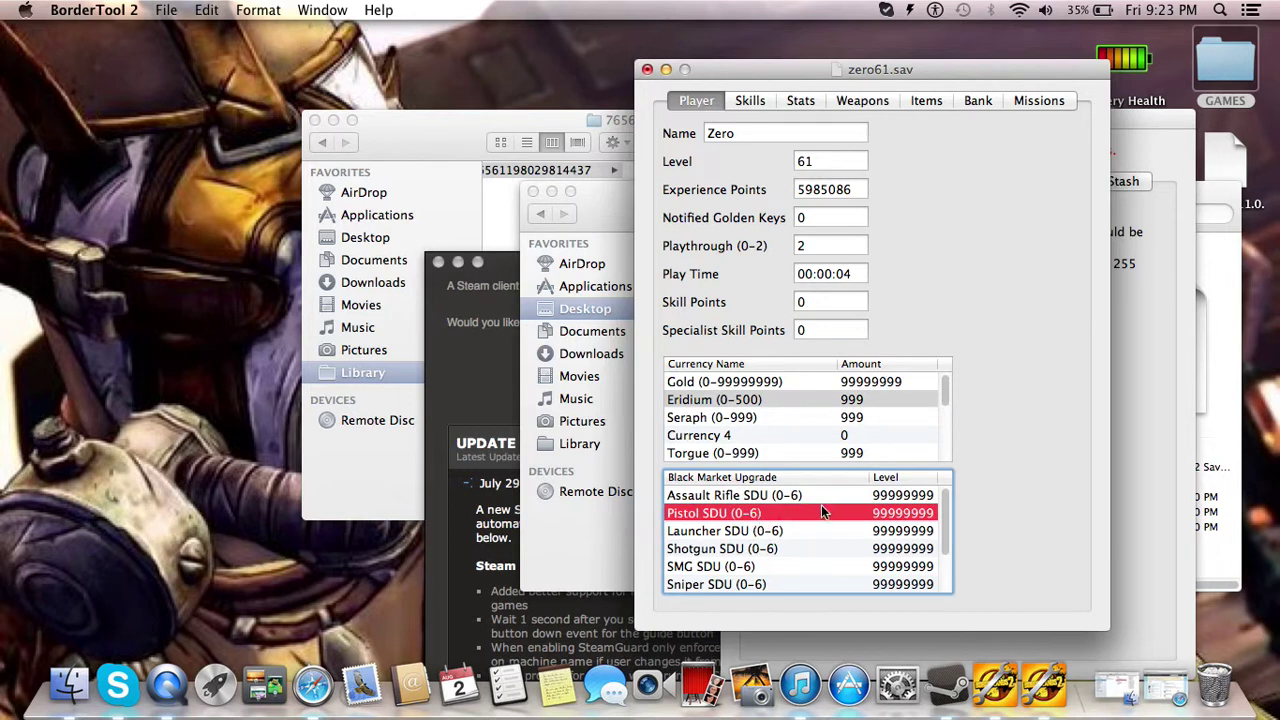
{"action": "scroll", "coordinate": [822, 505], "scroll_direction": "down", "scroll_amount": 3}
{"action": "scroll", "coordinate": [822, 505], "scroll_direction": "up", "scroll_amount": 3}
{"action": "left_click", "coordinate": [895, 493]}
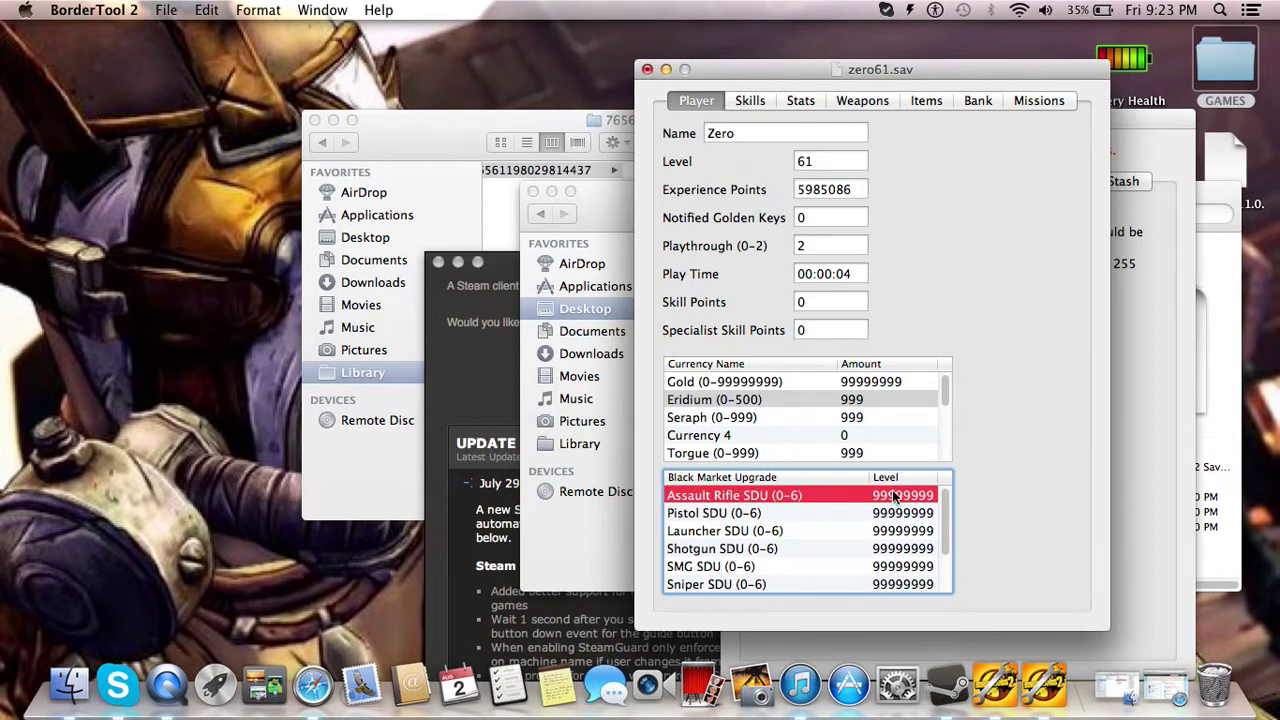
{"action": "left_click", "coordinate": [885, 516]}
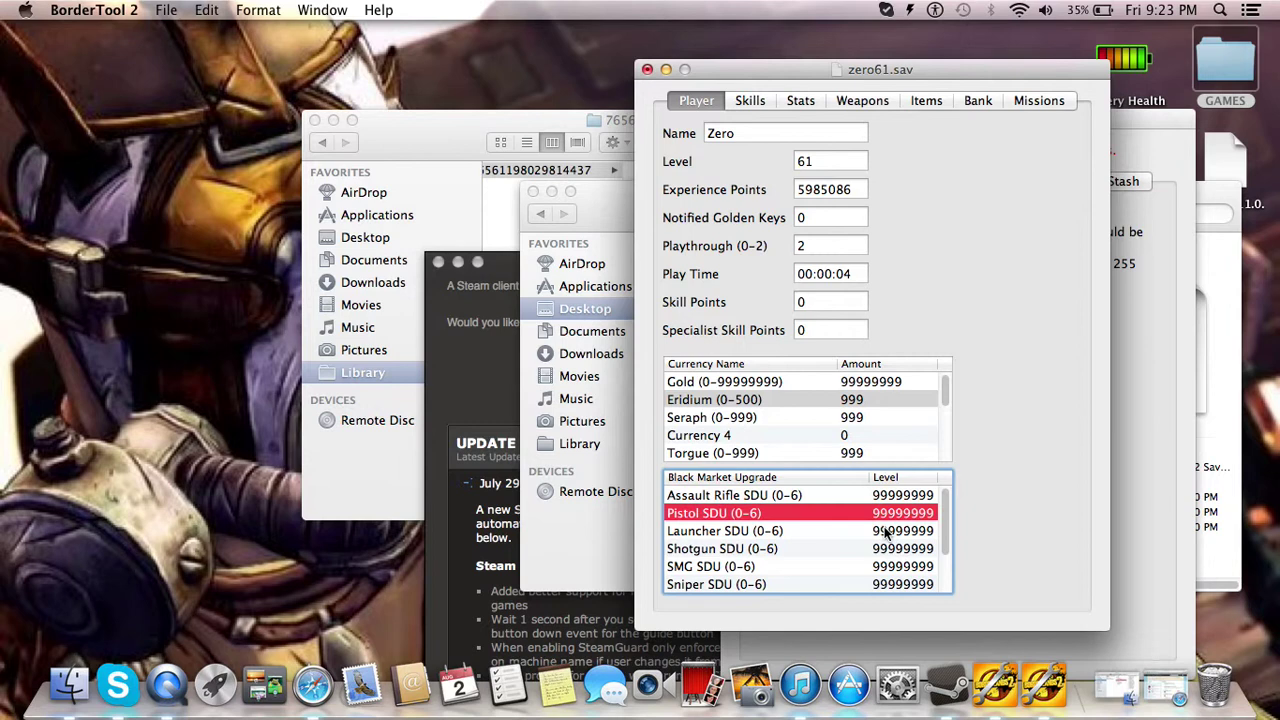
{"action": "scroll", "coordinate": [887, 530], "scroll_direction": "down", "scroll_amount": 3}
{"action": "scroll", "coordinate": [889, 530], "scroll_direction": "up", "scroll_amount": 3}
{"action": "left_click", "coordinate": [893, 495]}
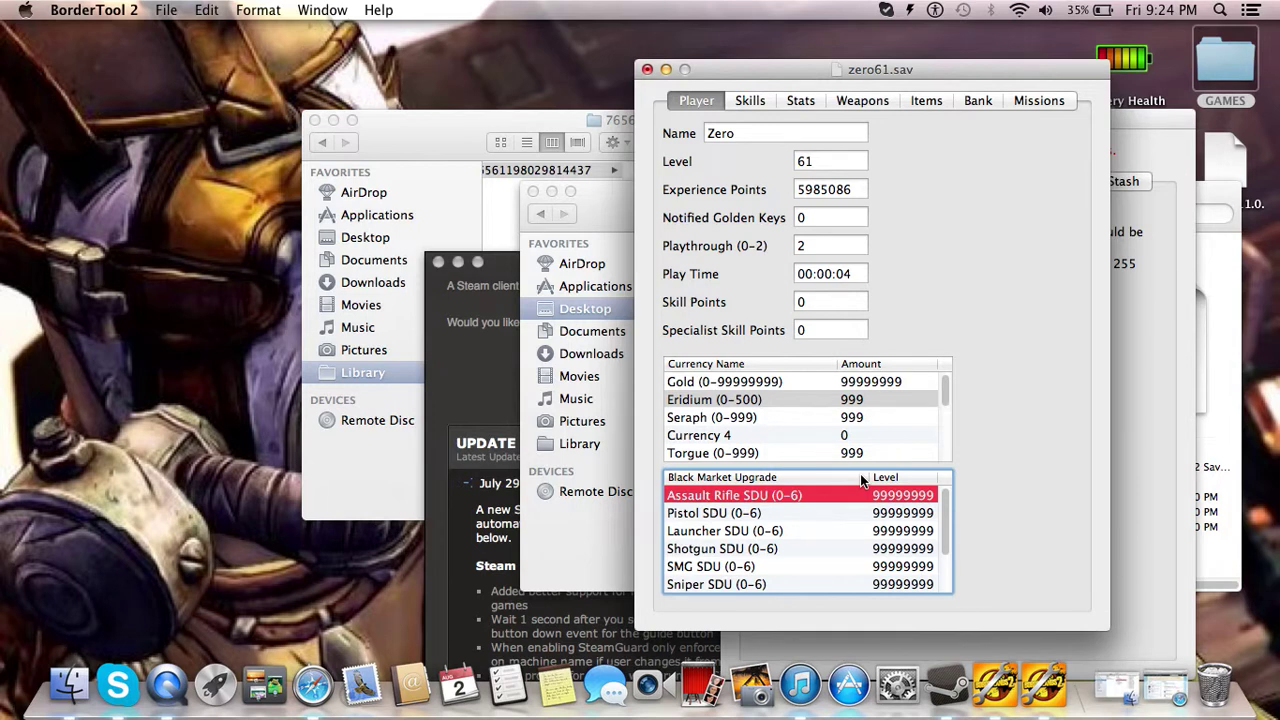
Close the Steam update window, decline the Valve hardware survey and return to the zero61.sav editor
{"action": "left_click", "coordinate": [461, 277]}
{"action": "left_click", "coordinate": [438, 262]}
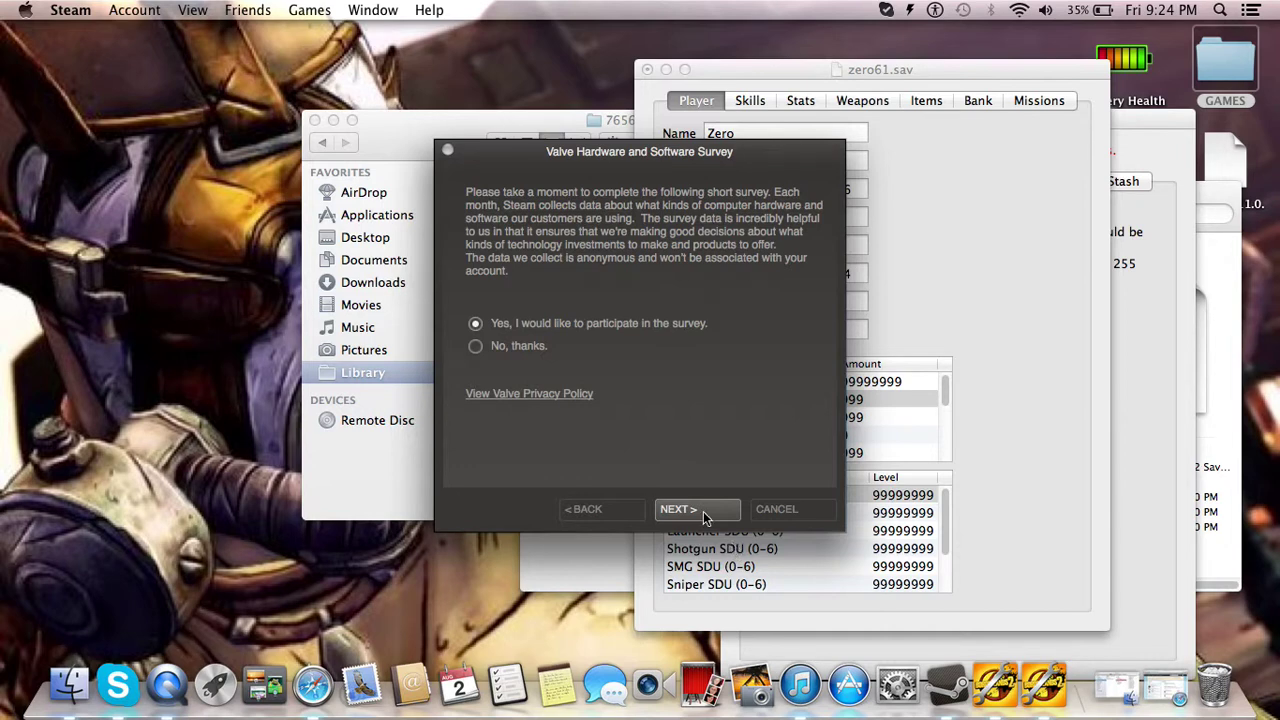
{"action": "left_click", "coordinate": [487, 351]}
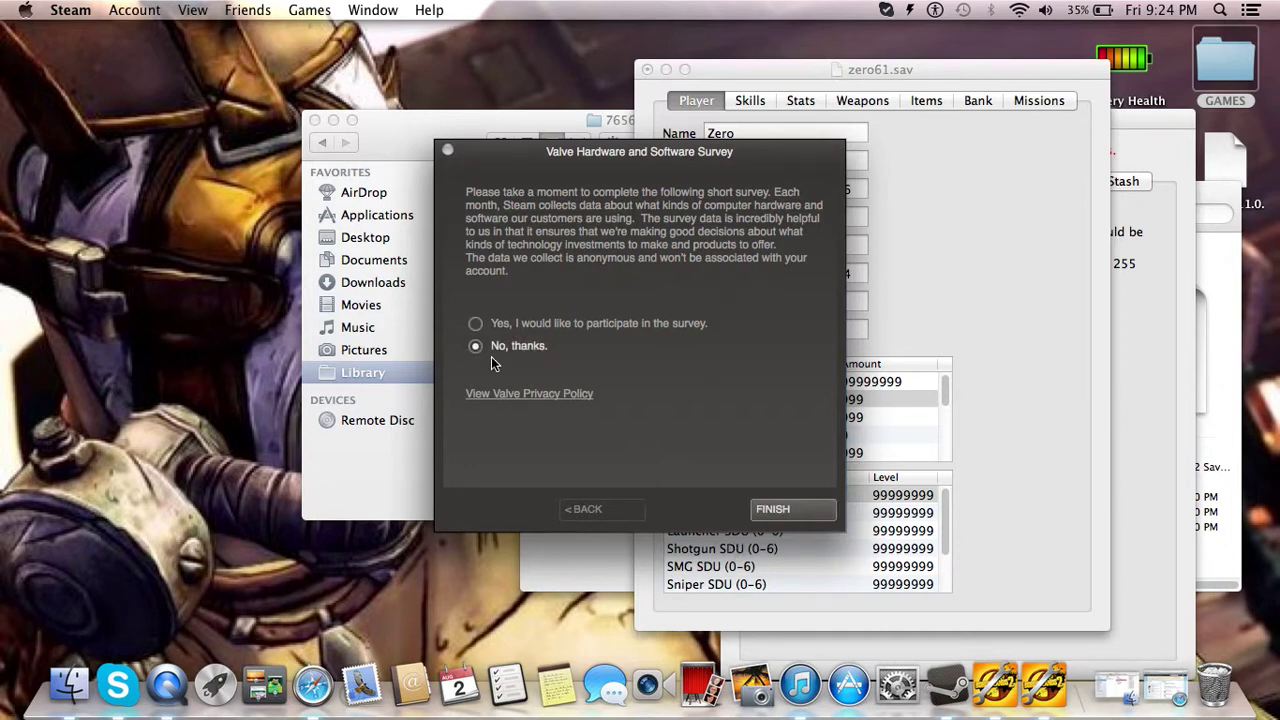
{"action": "left_click", "coordinate": [772, 509]}
{"action": "left_click", "coordinate": [988, 364]}
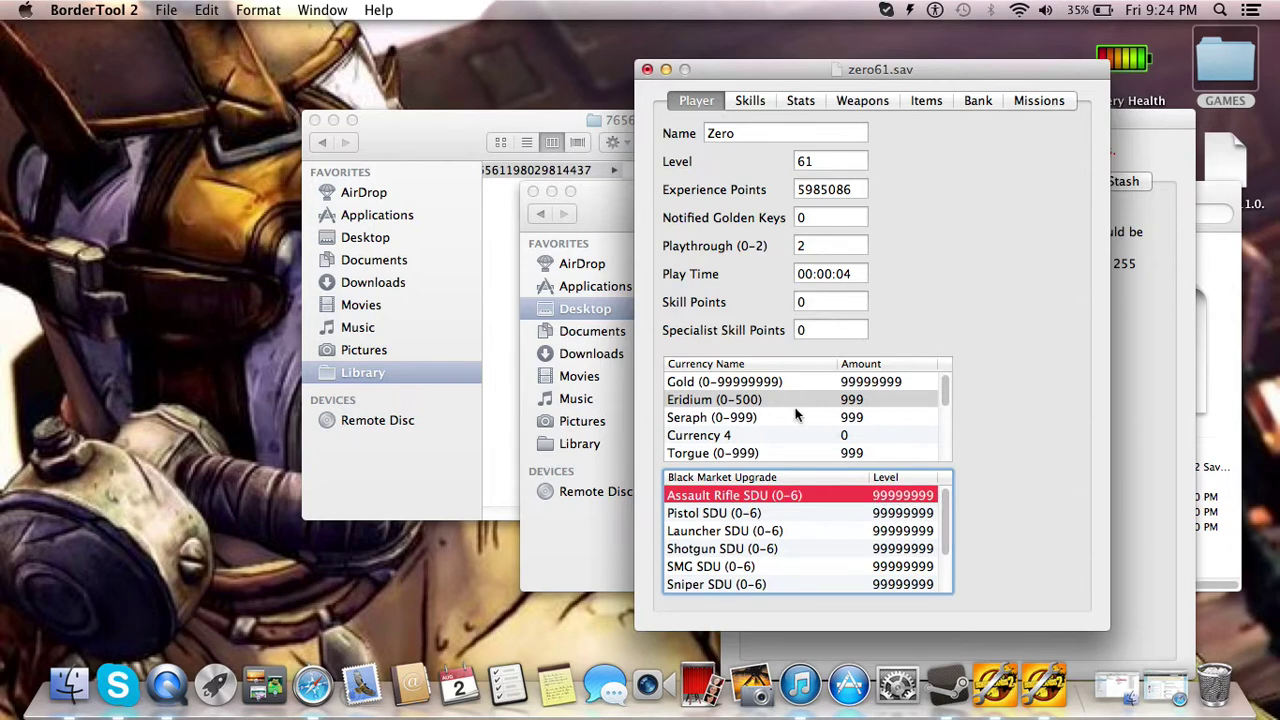
Check the Gold amount and review the full list of black market upgrades down to Bank SDU
{"action": "left_click", "coordinate": [904, 381]}
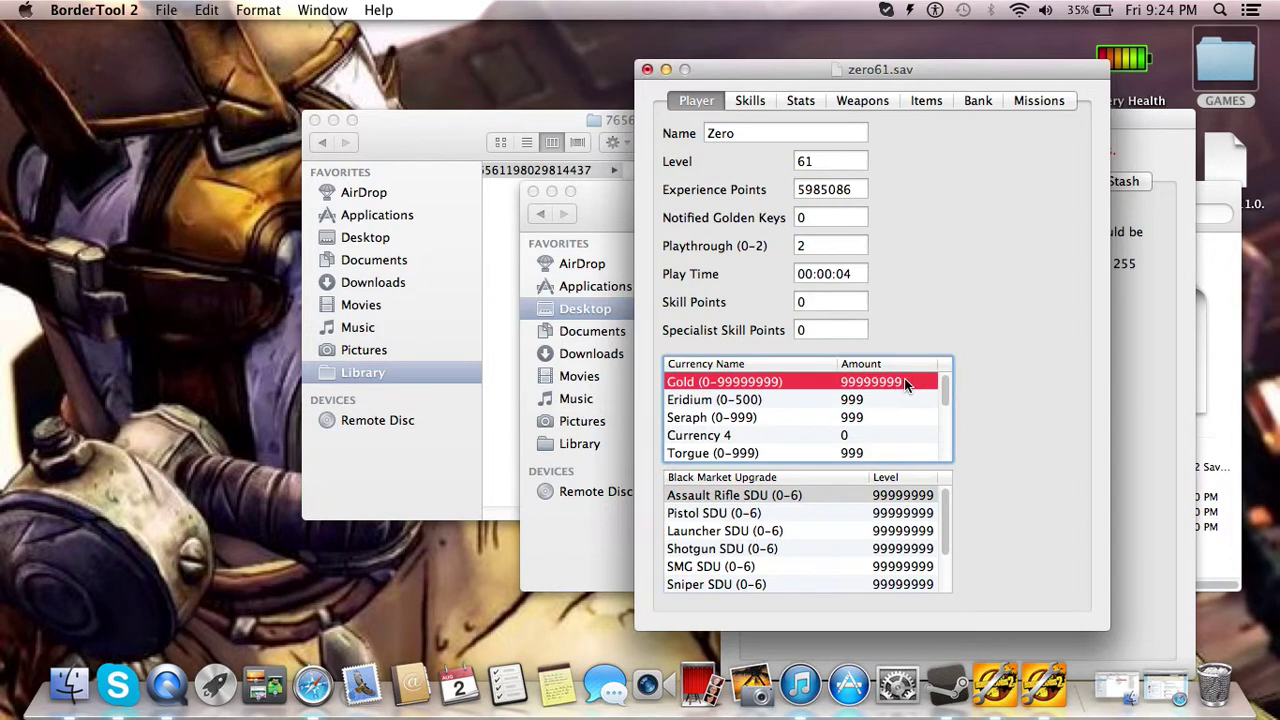
{"action": "left_click", "coordinate": [889, 496]}
{"action": "scroll", "coordinate": [881, 519], "scroll_direction": "down", "scroll_amount": 3}
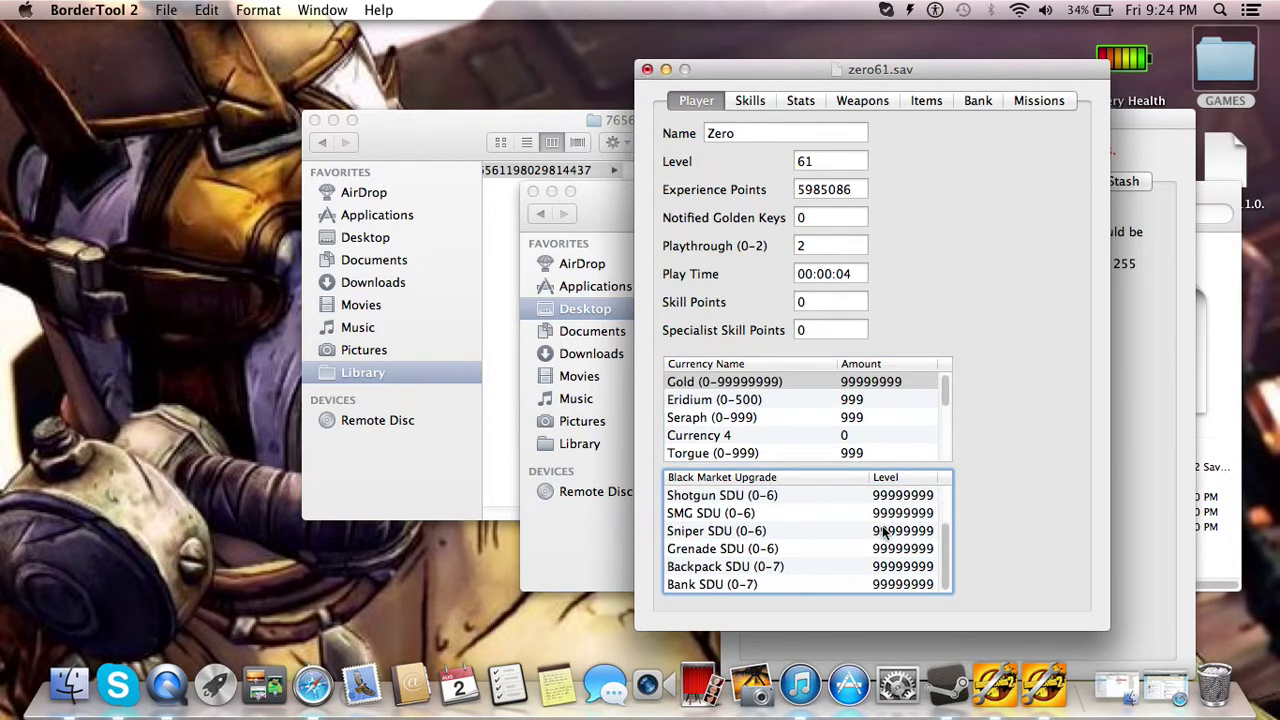
{"action": "scroll", "coordinate": [881, 527], "scroll_direction": "up", "scroll_amount": 3}
{"action": "scroll", "coordinate": [877, 532], "scroll_direction": "down", "scroll_amount": 1}
{"action": "scroll", "coordinate": [877, 537], "scroll_direction": "down", "scroll_amount": 2}
{"action": "scroll", "coordinate": [840, 561], "scroll_direction": "up", "scroll_amount": 3}
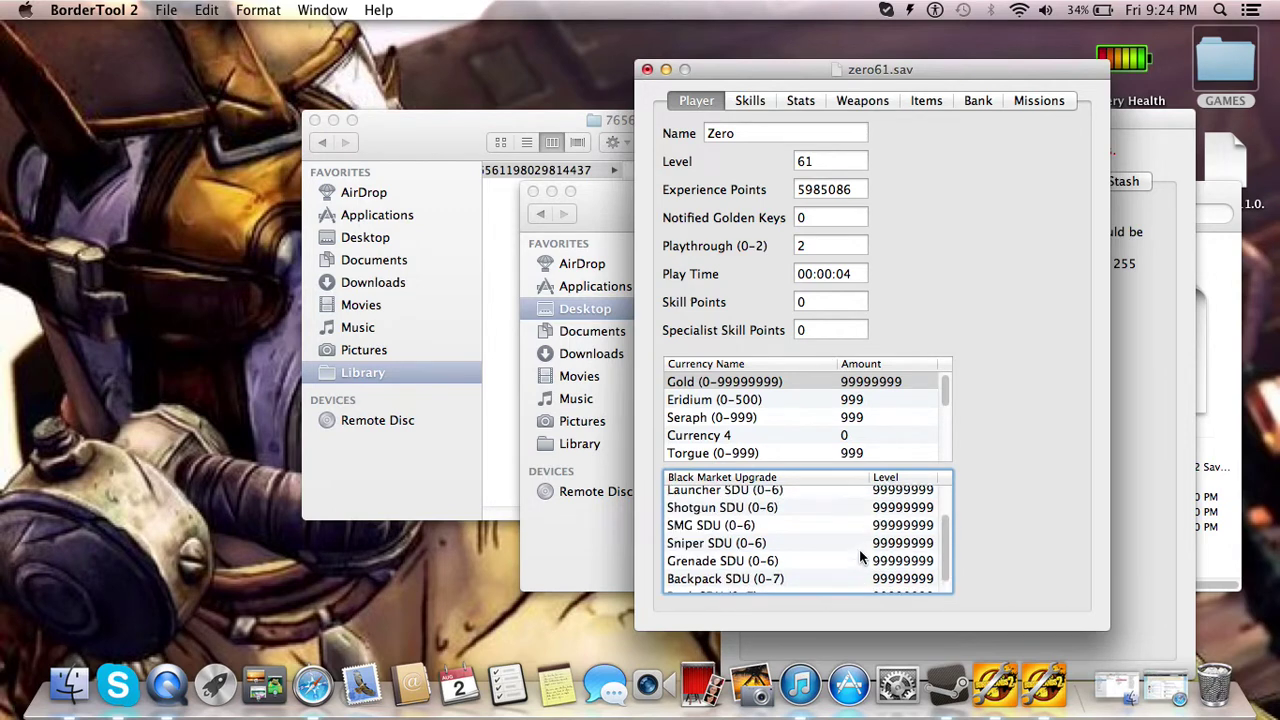
Examine the grades in the full skills list, from the Sniping skills down to the Bloodshed skills
{"action": "left_click", "coordinate": [761, 103]}
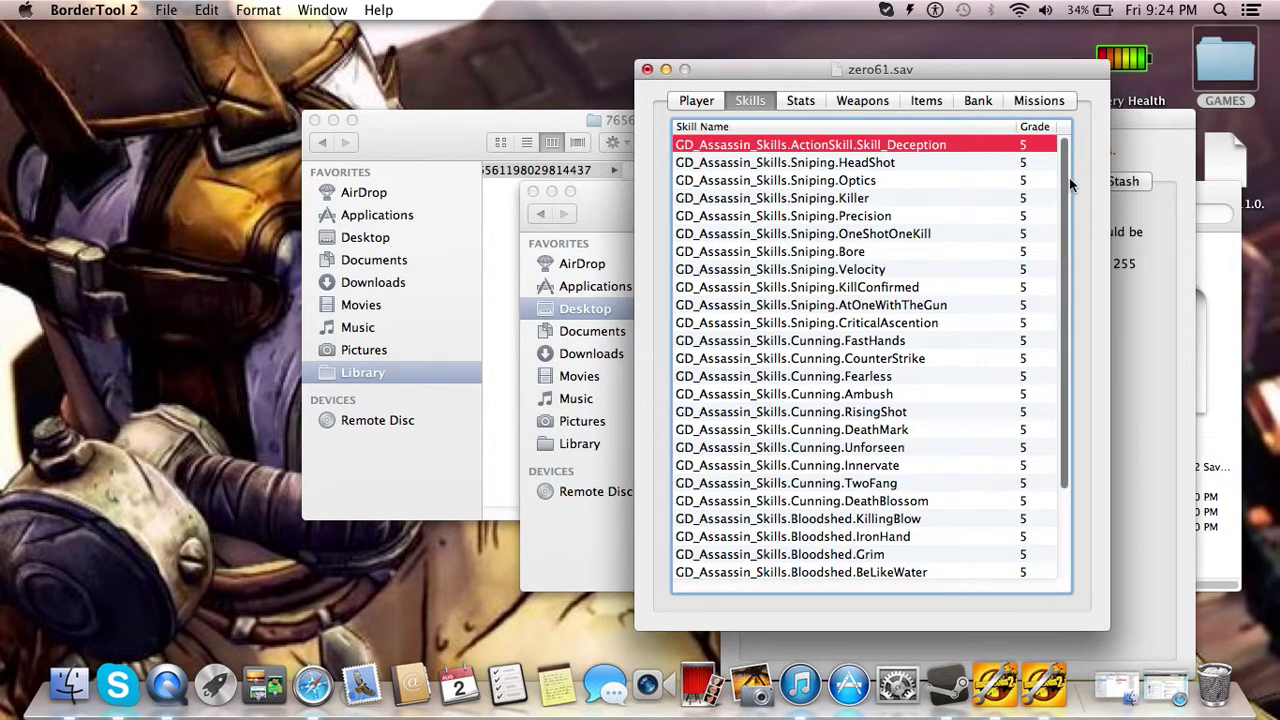
{"action": "left_click_drag", "start_coordinate": [1069, 177], "coordinate": [1058, 321]}
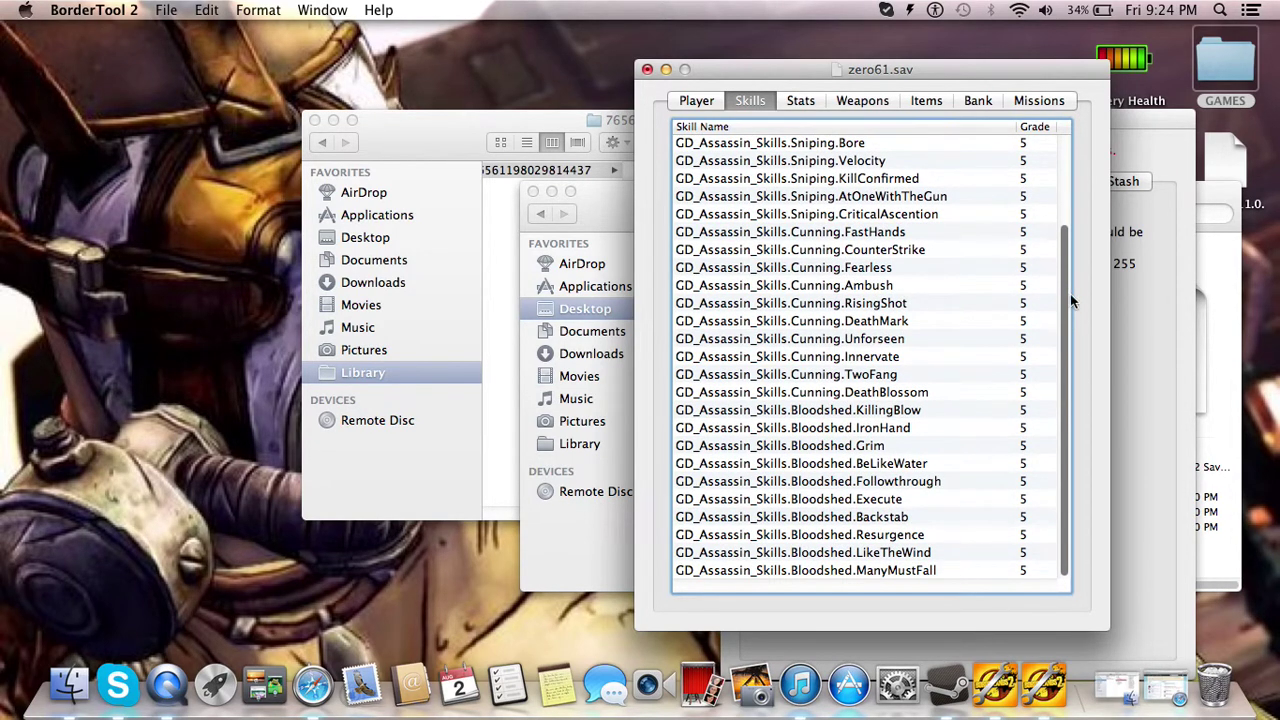
{"action": "mouse_move", "coordinate": [1070, 300]}
{"action": "left_mouse_down"}
{"action": "mouse_move", "coordinate": [1072, 119]}
{"action": "mouse_move", "coordinate": [1058, 310]}
{"action": "left_mouse_up"}
{"action": "scroll", "coordinate": [1054, 364], "scroll_direction": "up", "scroll_amount": 10}
{"action": "left_click_drag", "start_coordinate": [1074, 72], "coordinate": [913, 58]}
{"action": "left_click", "coordinate": [883, 139]}
{"action": "left_click", "coordinate": [882, 159]}
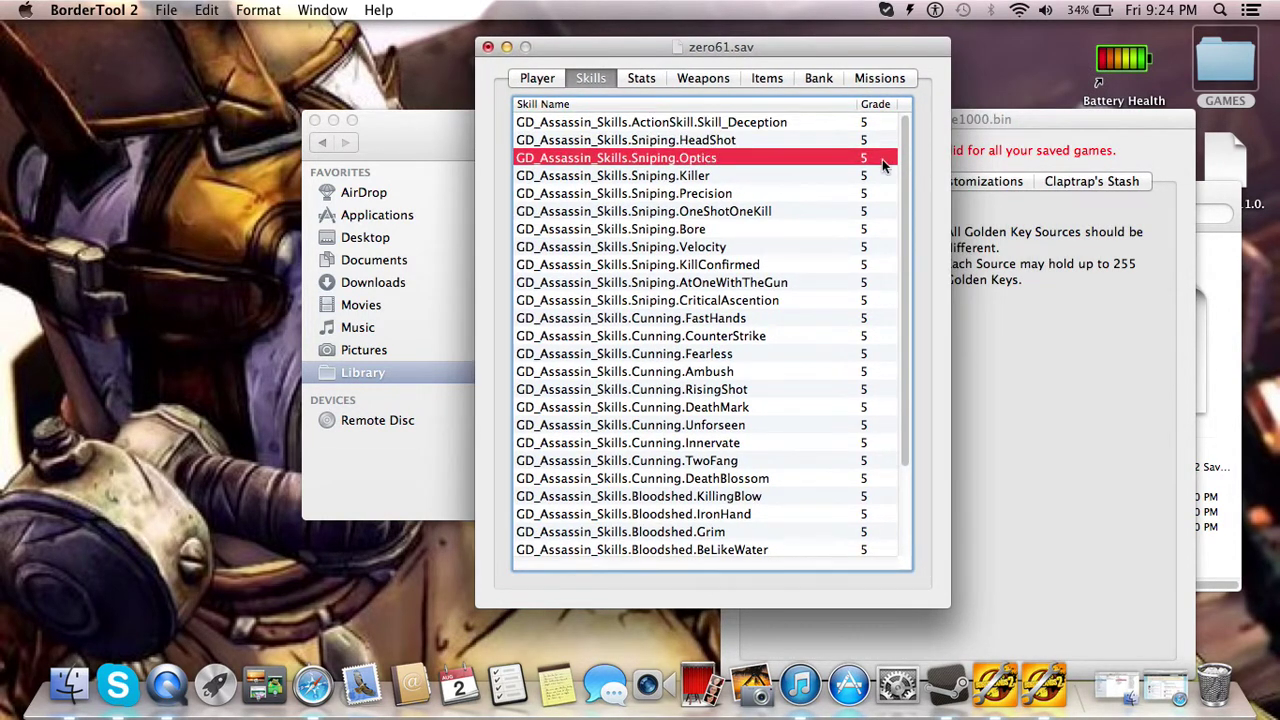
{"action": "left_click", "coordinate": [881, 176]}
{"action": "left_click", "coordinate": [877, 211]}
{"action": "left_click", "coordinate": [878, 247]}
{"action": "left_click", "coordinate": [879, 263]}
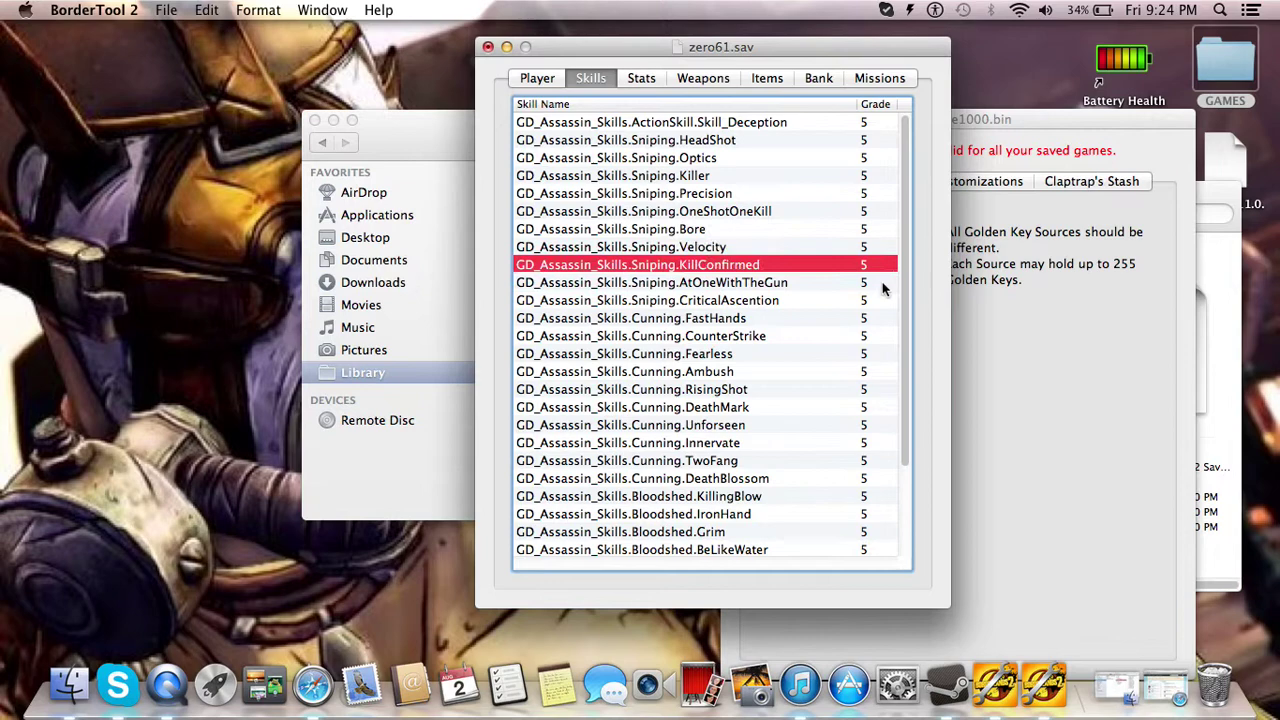
{"action": "left_click", "coordinate": [882, 282]}
{"action": "left_click_drag", "start_coordinate": [909, 204], "coordinate": [910, 172]}
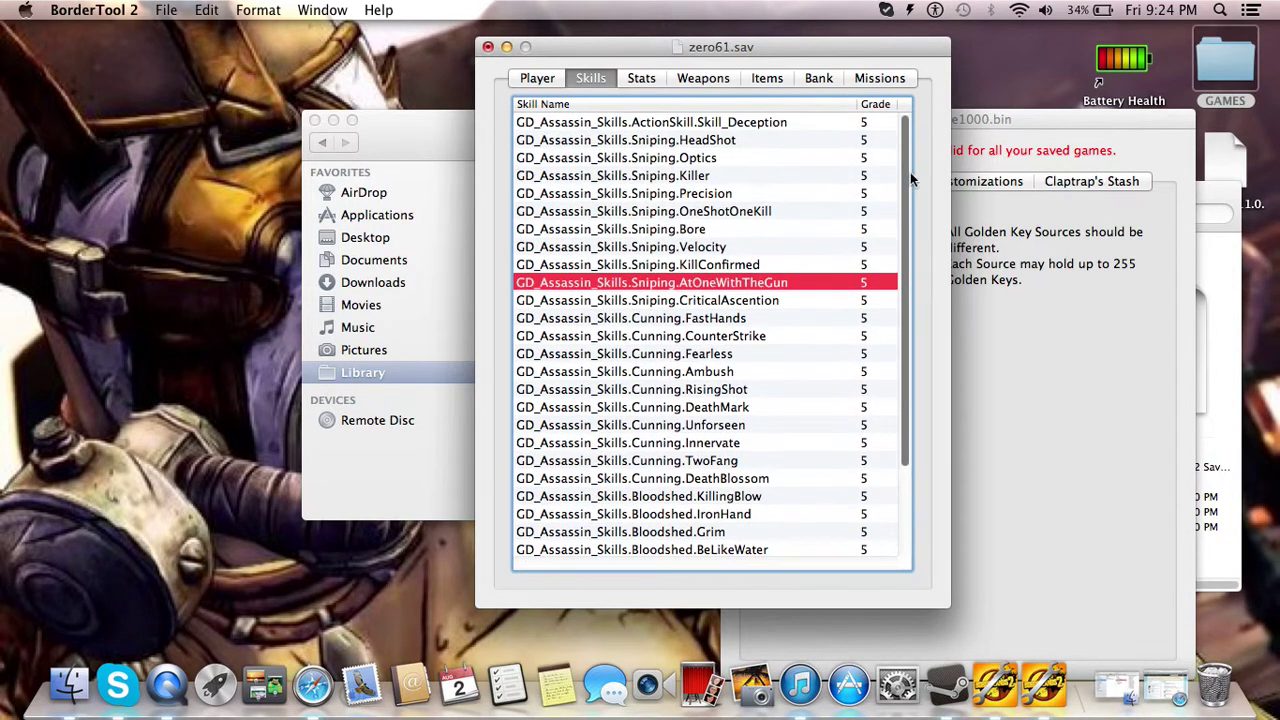
Review the player statistics and their values
{"action": "left_click", "coordinate": [641, 79]}
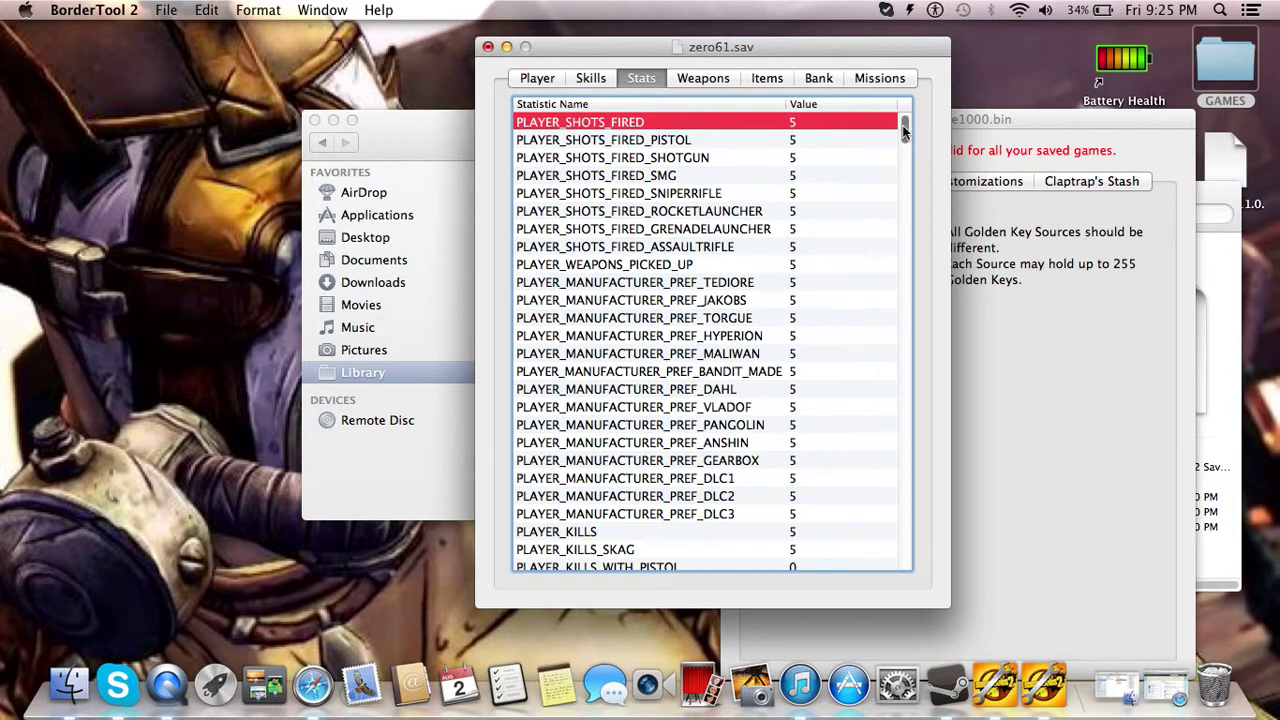
{"action": "left_click_drag", "start_coordinate": [904, 130], "coordinate": [931, 106]}
{"action": "left_click_drag", "start_coordinate": [723, 43], "coordinate": [779, 65]}
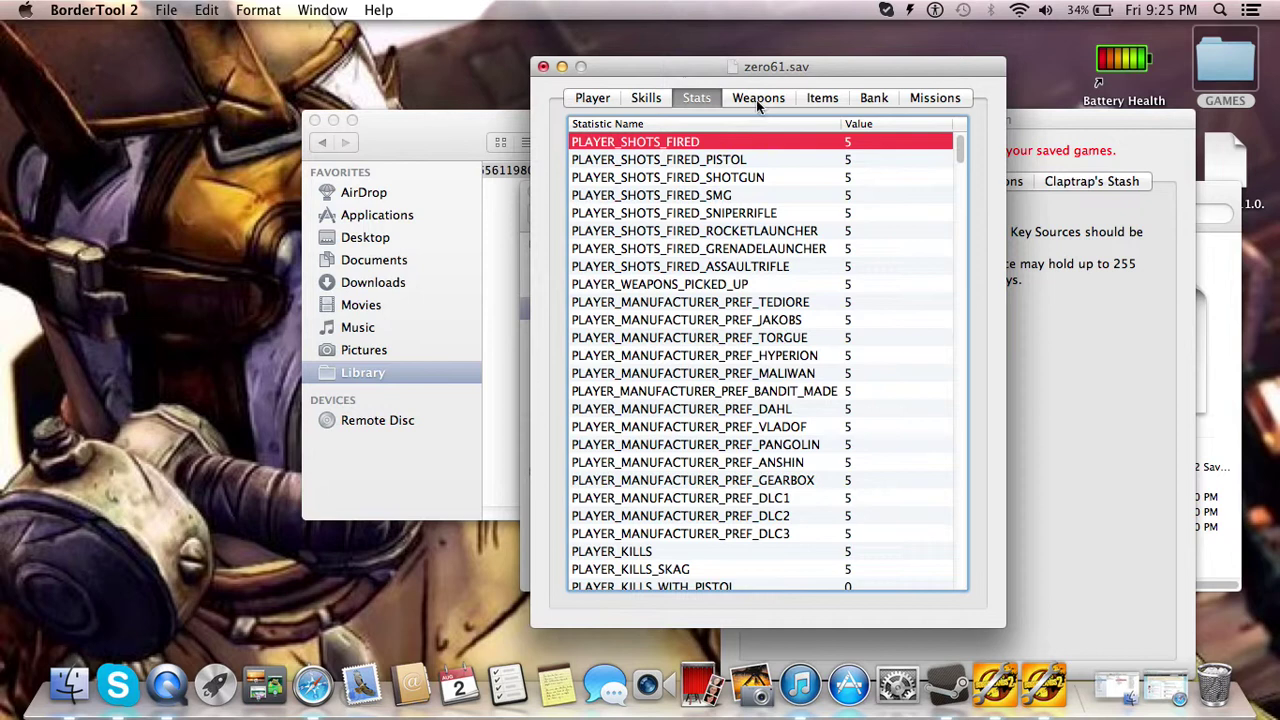
Look over the character's weapons and items, and return to the weapons list
{"action": "left_click", "coordinate": [757, 99]}
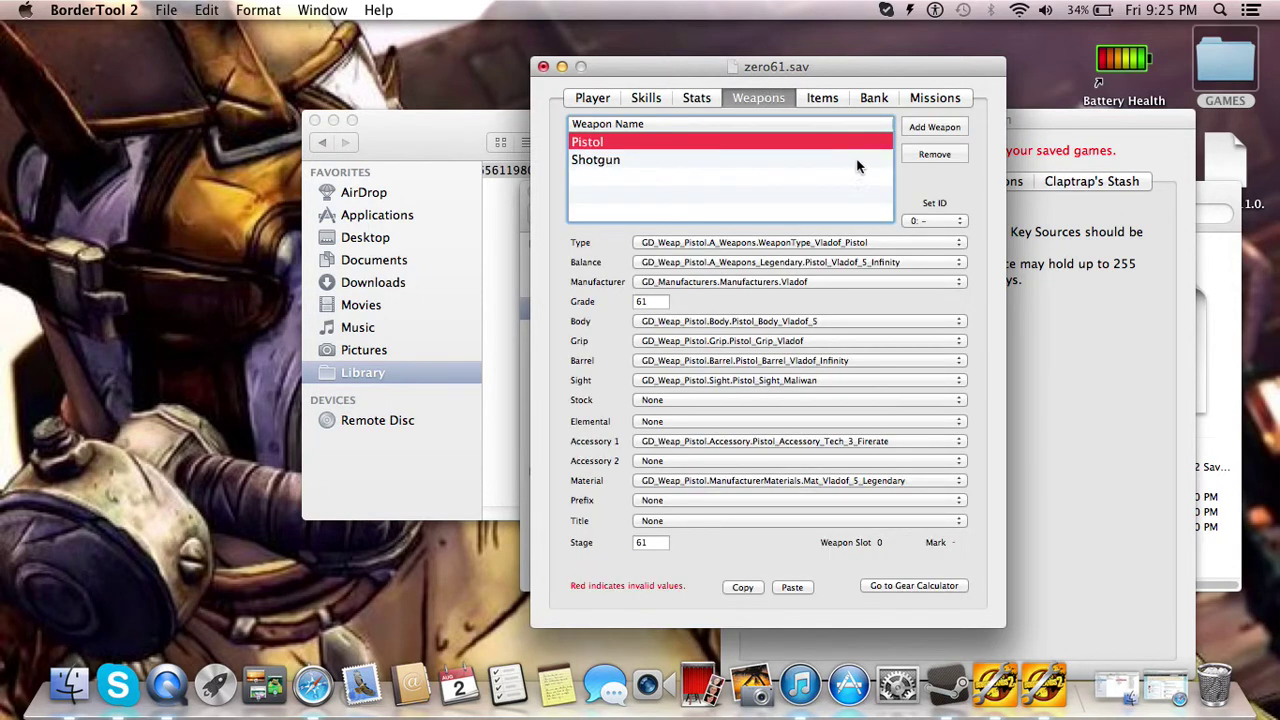
{"action": "left_click", "coordinate": [824, 100]}
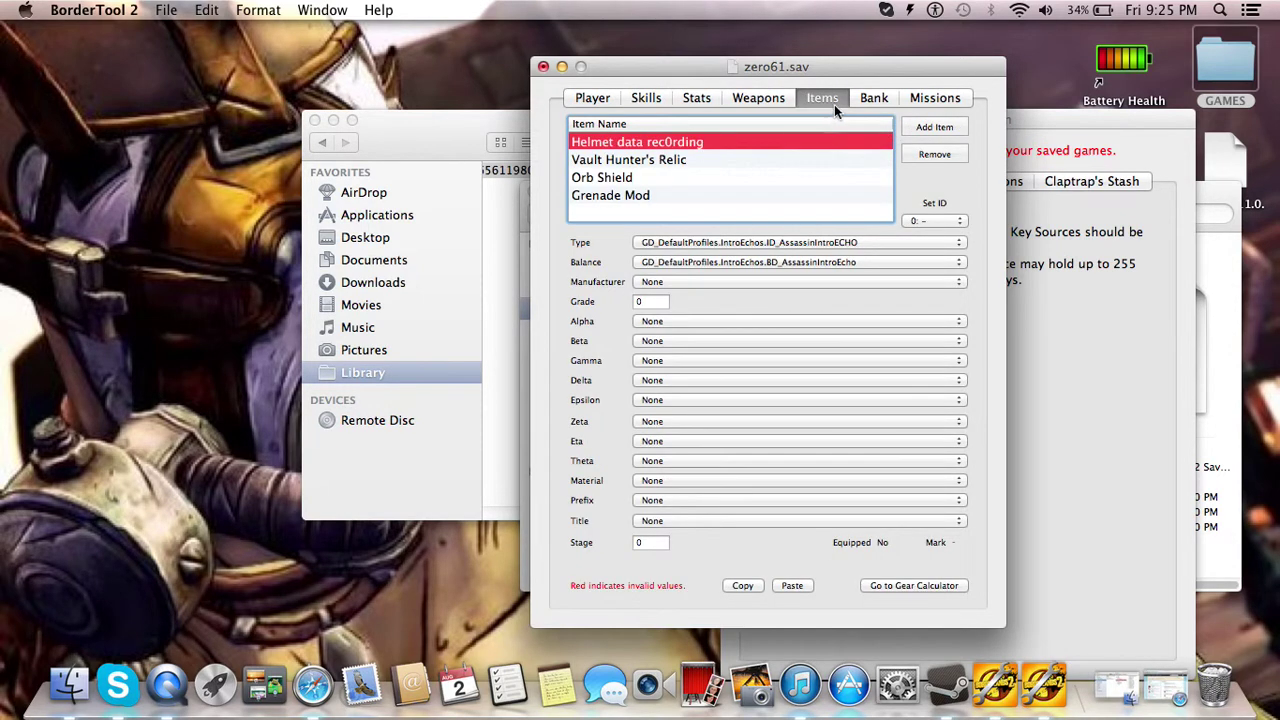
{"action": "left_click", "coordinate": [786, 102]}
{"action": "left_click", "coordinate": [800, 104]}
{"action": "left_click", "coordinate": [786, 104]}
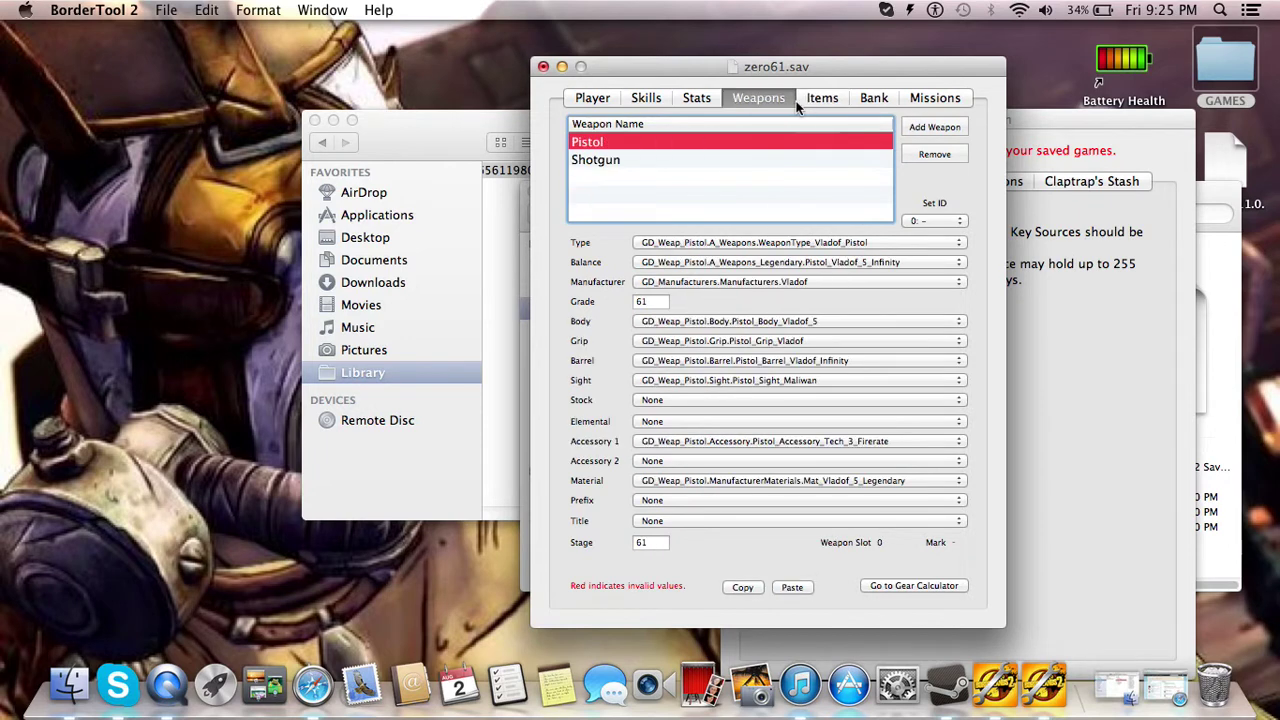
{"action": "left_click", "coordinate": [800, 104]}
{"action": "left_click", "coordinate": [786, 102]}
Add a new weapon and set its type to GD_Weap_Pistol.A_Weapons.WeaponType_Vladof_Pistol
{"action": "left_click", "coordinate": [934, 127]}
{"action": "left_click", "coordinate": [787, 179]}
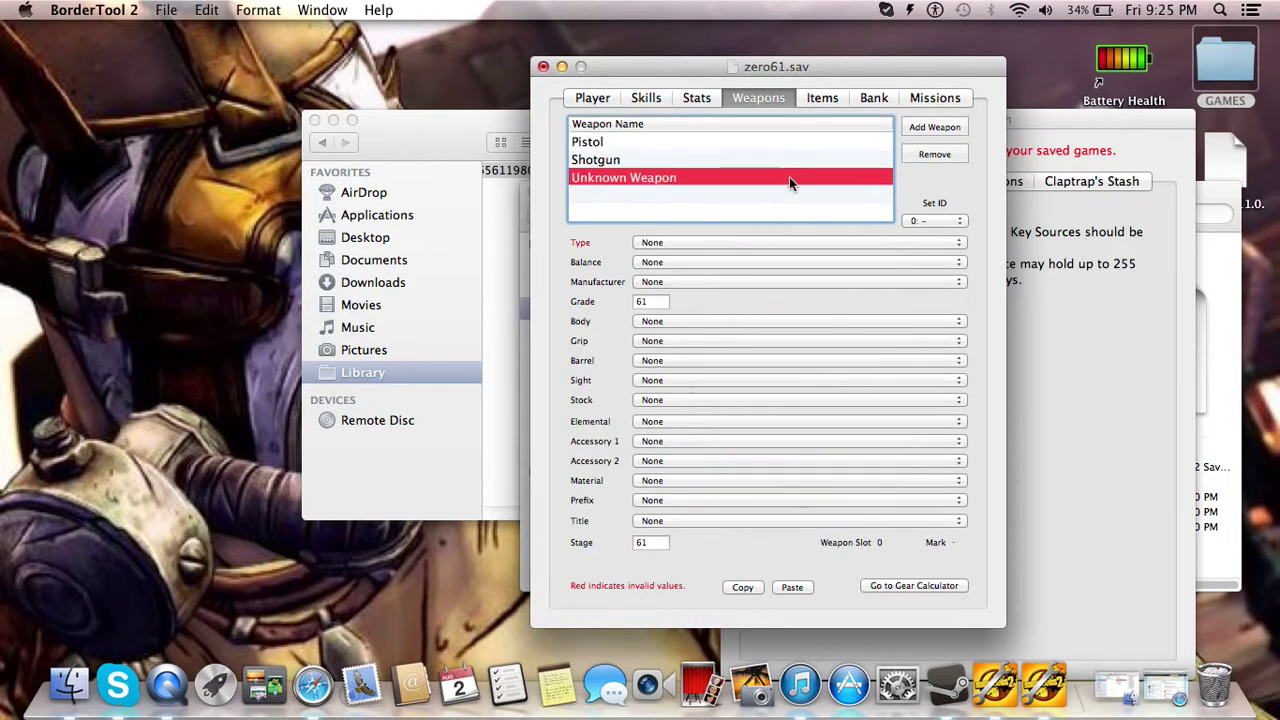
{"action": "left_click", "coordinate": [793, 243]}
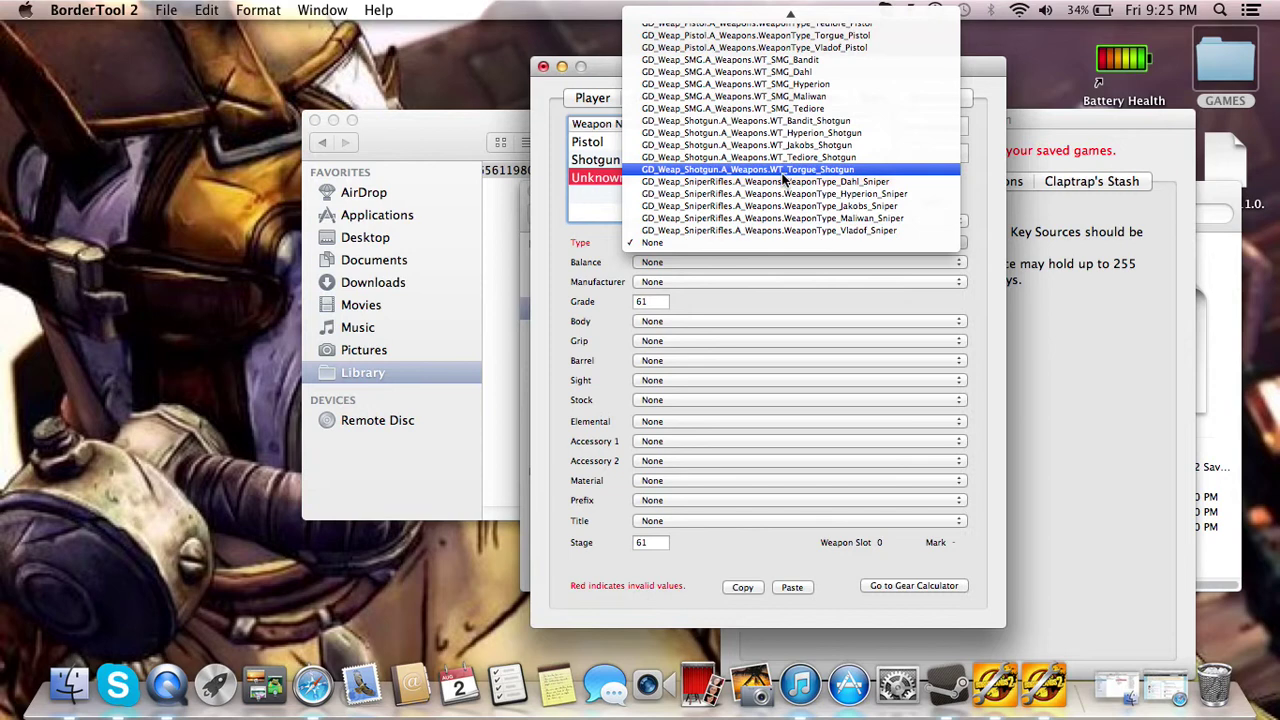
{"action": "scroll", "coordinate": [797, 100], "scroll_direction": "up", "scroll_amount": 2}
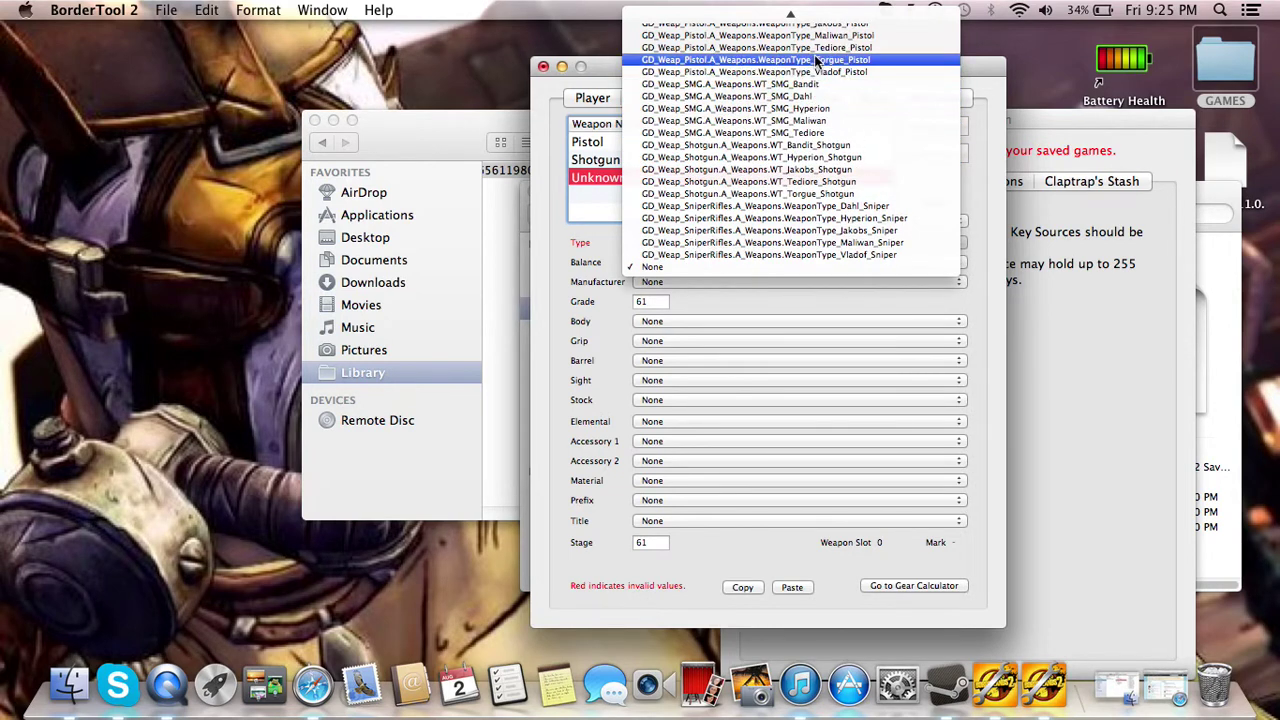
{"action": "left_click", "coordinate": [792, 82]}
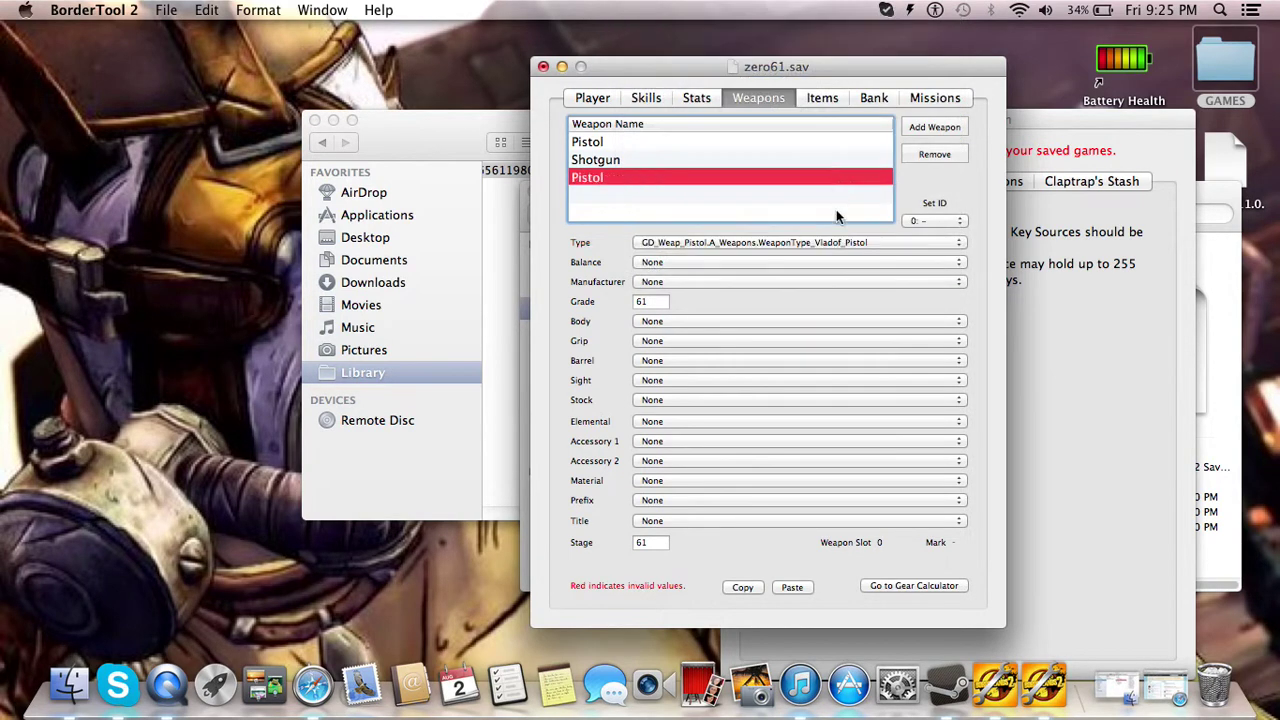
Set the new pistol's balance to Pistol_Vladof_5_Infinity, its manufacturer to Vladof and its body to Pistol_Body_Vladof_5
{"action": "left_click", "coordinate": [732, 263]}
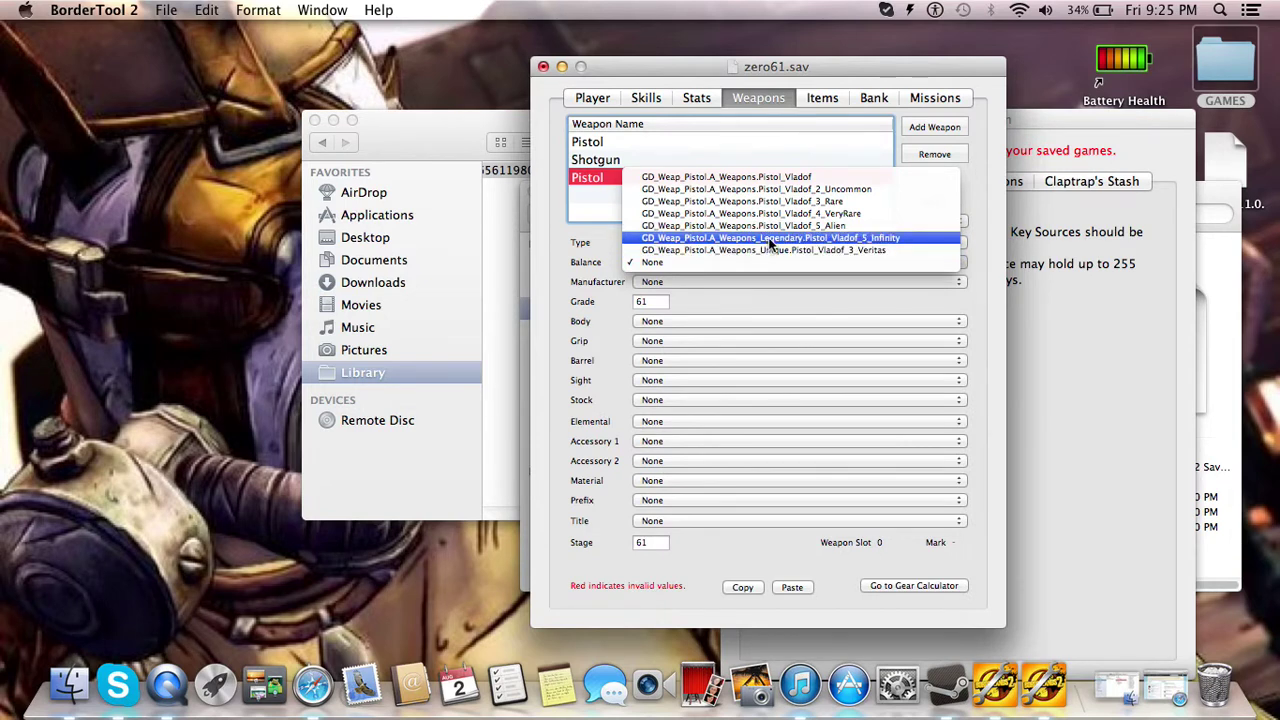
{"action": "left_click", "coordinate": [765, 242]}
{"action": "left_click", "coordinate": [688, 281]}
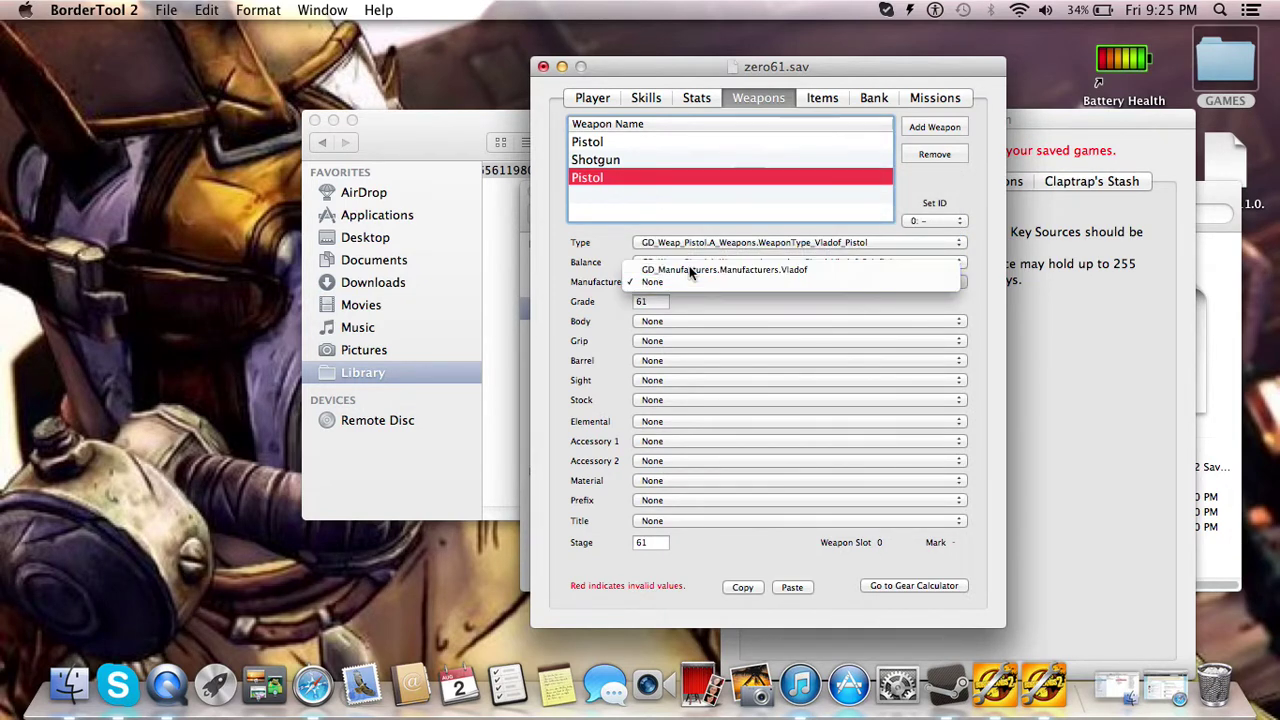
{"action": "left_click", "coordinate": [688, 264]}
{"action": "left_click", "coordinate": [668, 321]}
{"action": "left_click", "coordinate": [668, 310]}
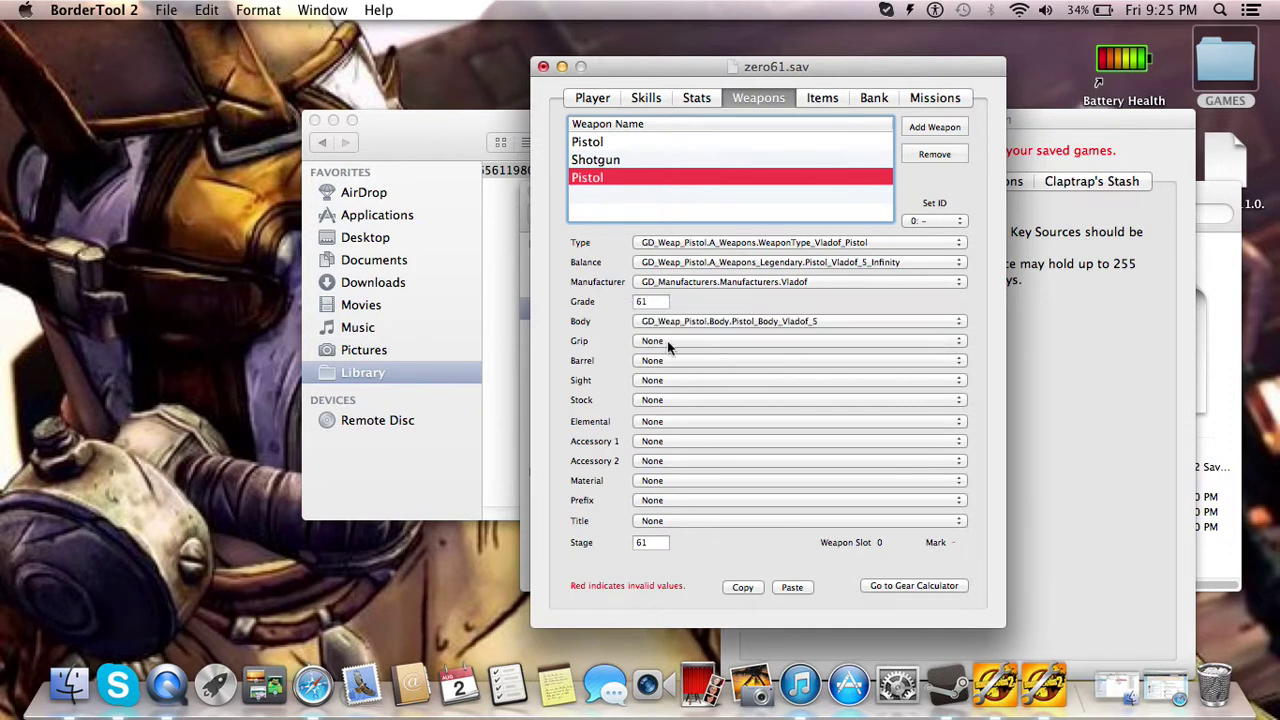
Give the new pistol the Pistol_Grip_Vladof grip, the Pistol_Barrel_Vladof_Infinity barrel and the Pistol_Sight_Maliwan sight
{"action": "left_click", "coordinate": [667, 340]}
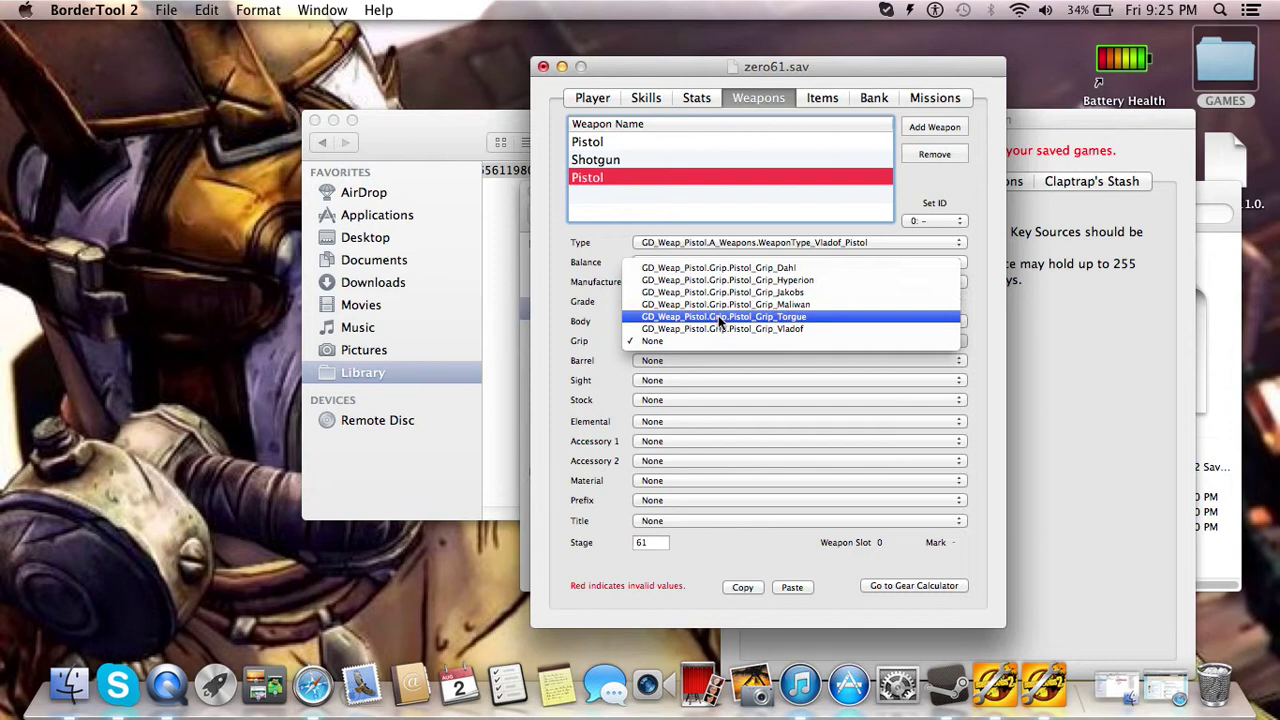
{"action": "left_click", "coordinate": [716, 328]}
{"action": "left_click", "coordinate": [697, 360]}
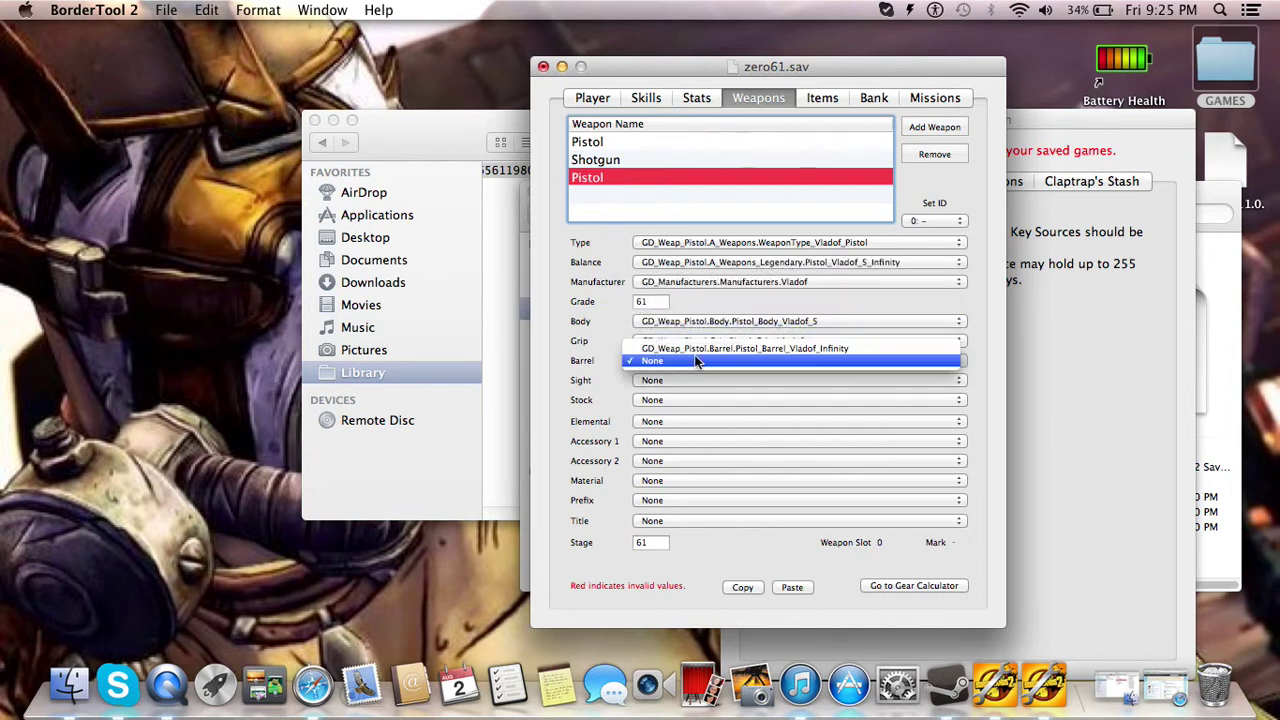
{"action": "left_click", "coordinate": [697, 350]}
{"action": "left_click", "coordinate": [686, 380]}
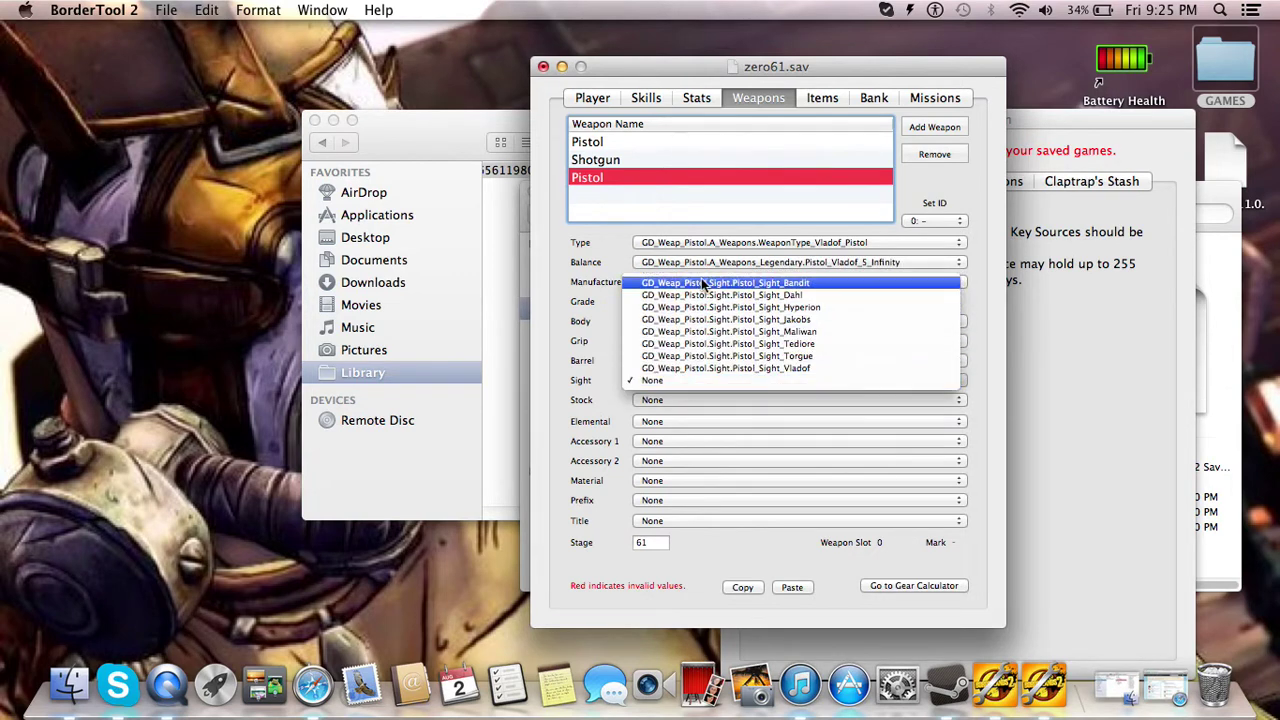
{"action": "left_click", "coordinate": [733, 333]}
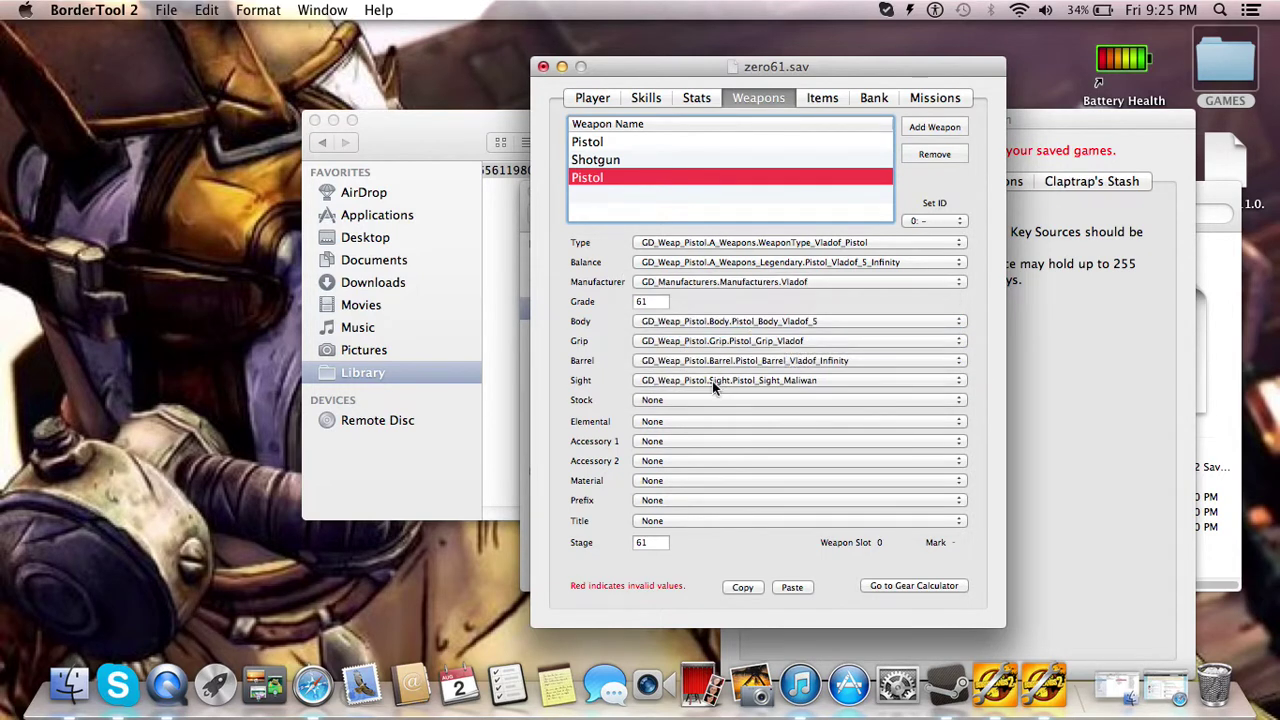
Keep the pistol's stock at None and choose Pistol_Elemental_Corrosive as elemental, Pistol_Accessory_Tech_3_Firerate as Accessory 1 and Mat_Vladof_5_Legendary as material
{"action": "left_click", "coordinate": [650, 402]}
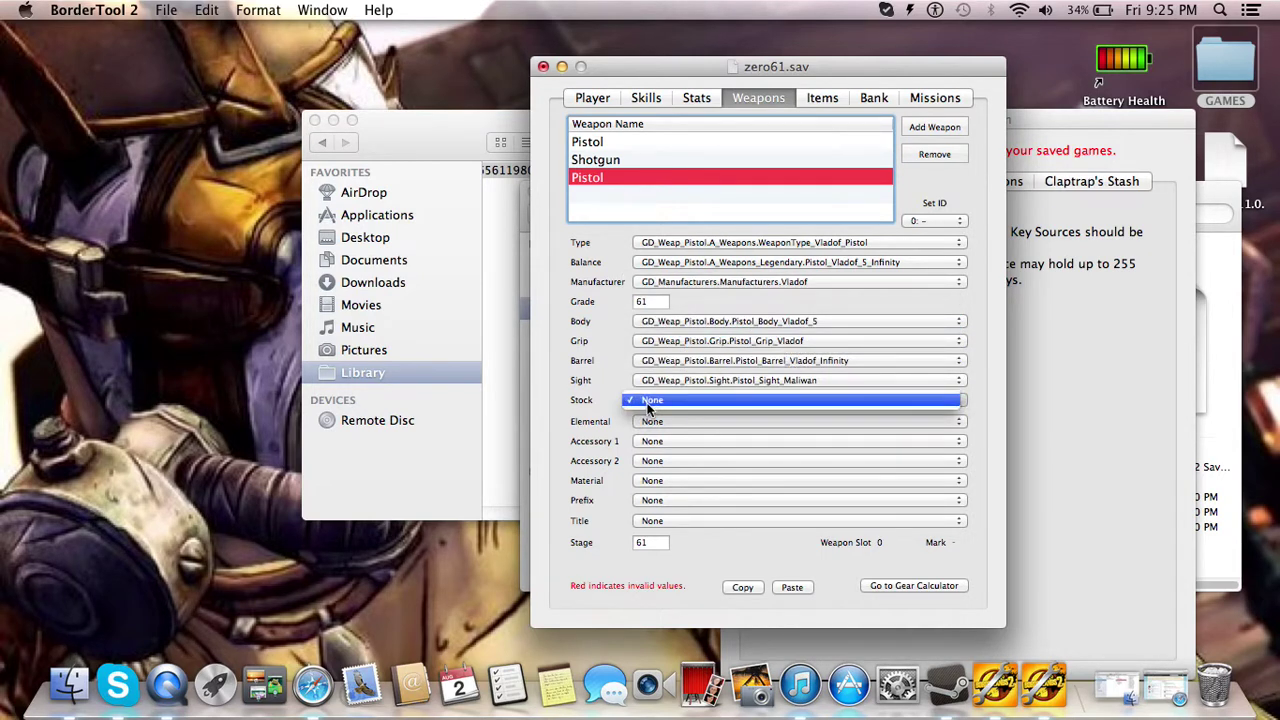
{"action": "left_click", "coordinate": [650, 400]}
{"action": "left_click", "coordinate": [652, 422]}
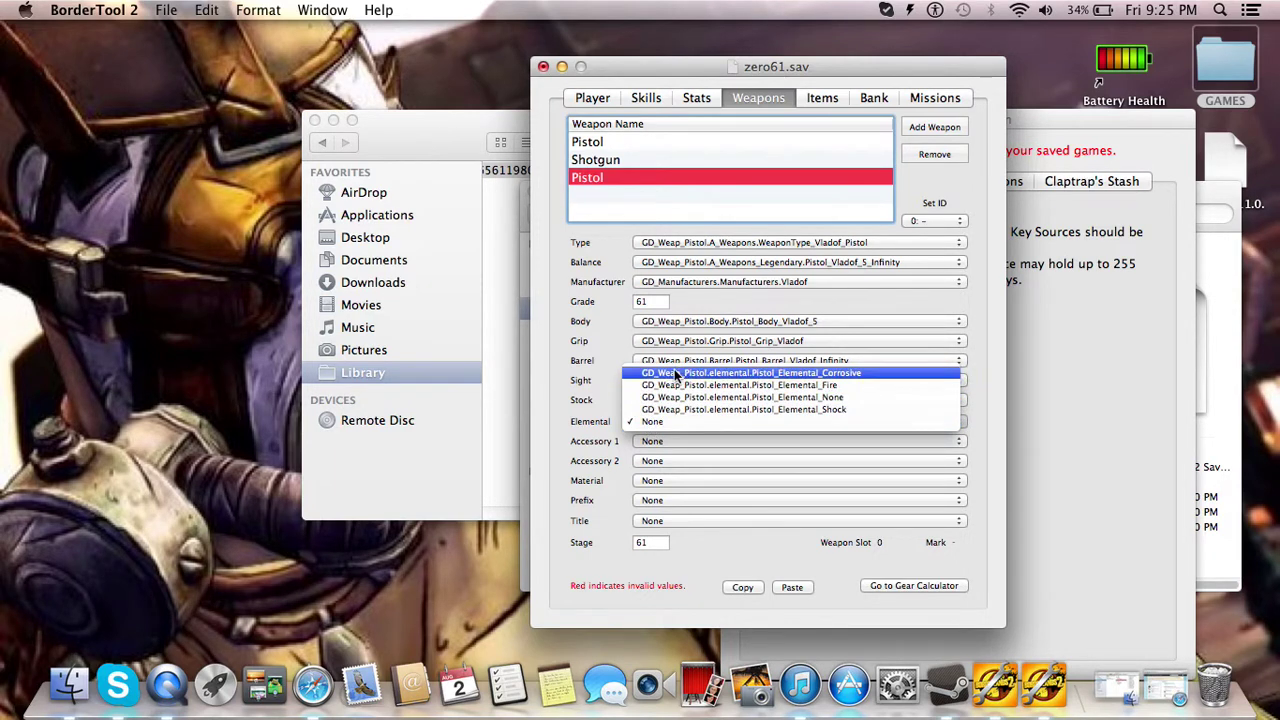
{"action": "left_click", "coordinate": [676, 373]}
{"action": "left_click", "coordinate": [650, 441]}
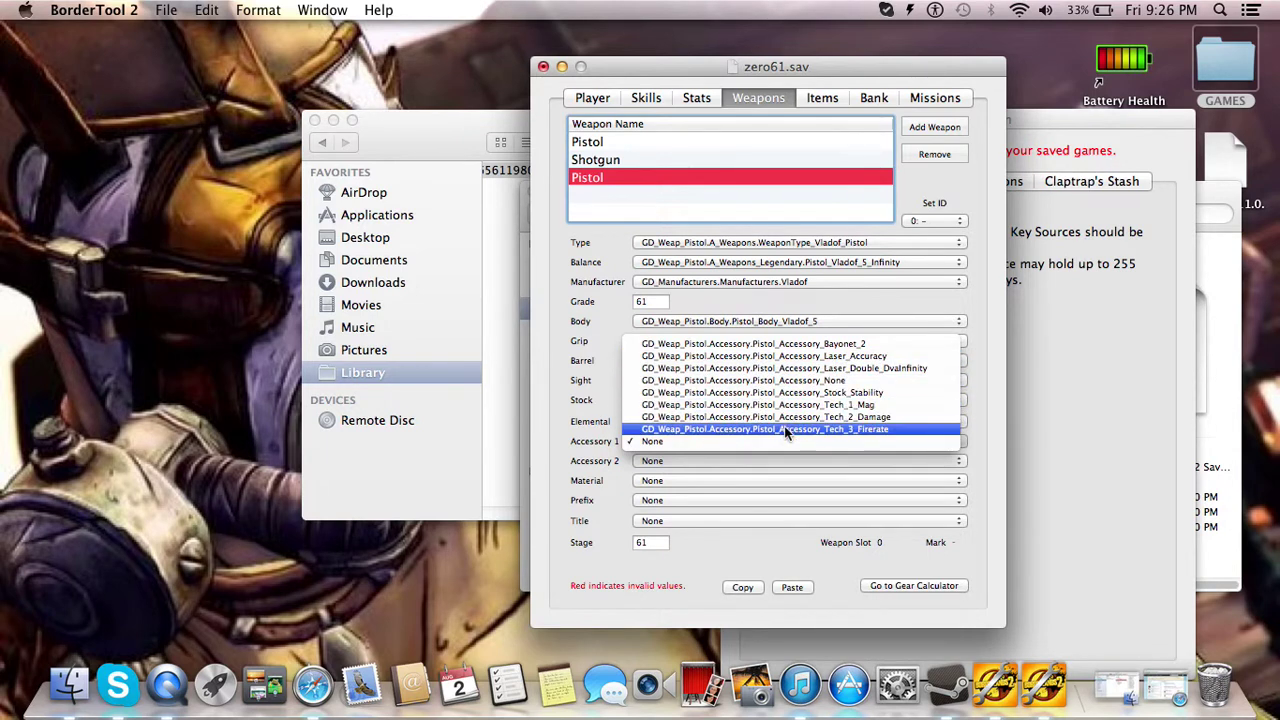
{"action": "left_click", "coordinate": [784, 429]}
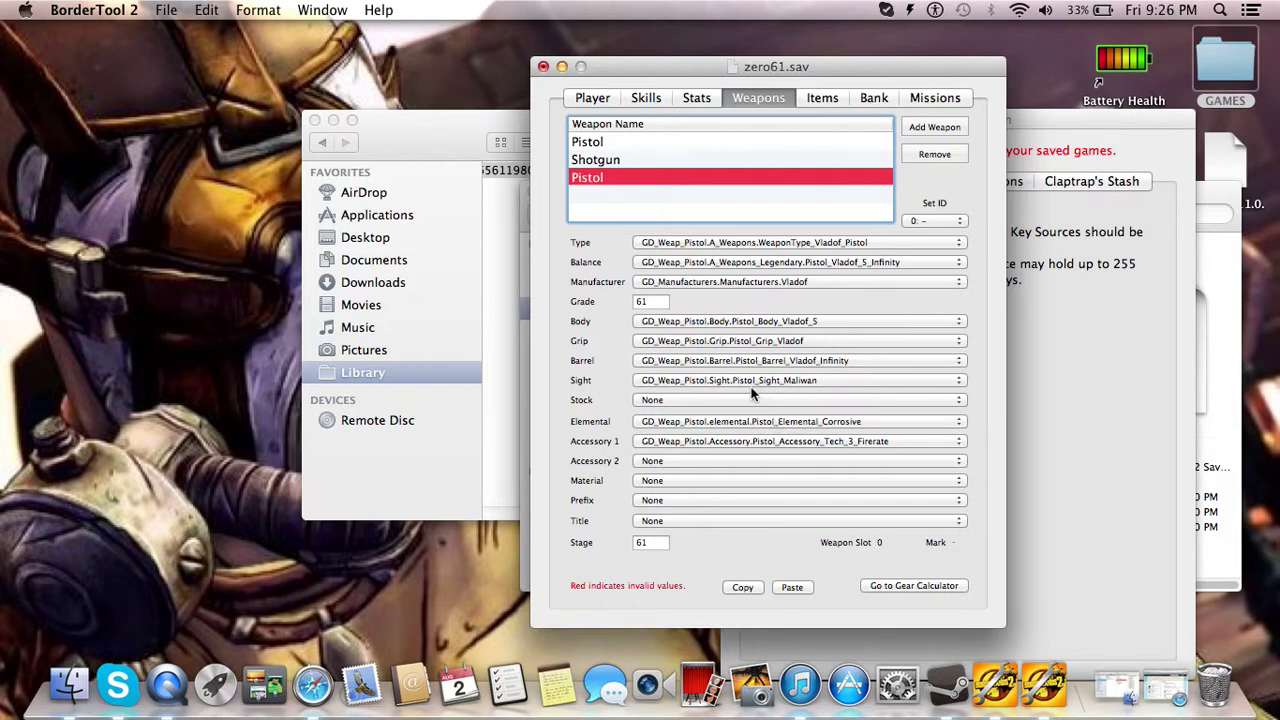
{"action": "left_click", "coordinate": [646, 480]}
{"action": "left_click", "coordinate": [653, 470]}
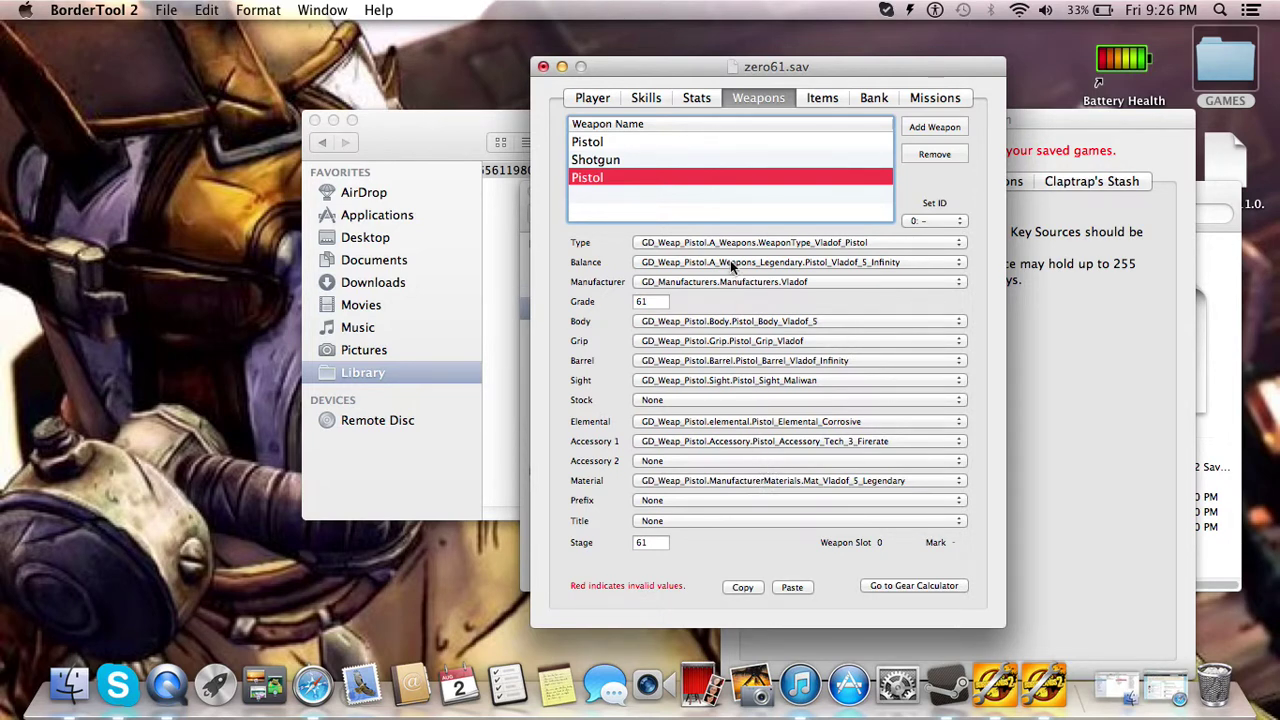
Add a new entry to the character's items and set its type to GD_Shields.A_Item.Shield_Impact_05_Legendary
{"action": "left_click", "coordinate": [820, 98]}
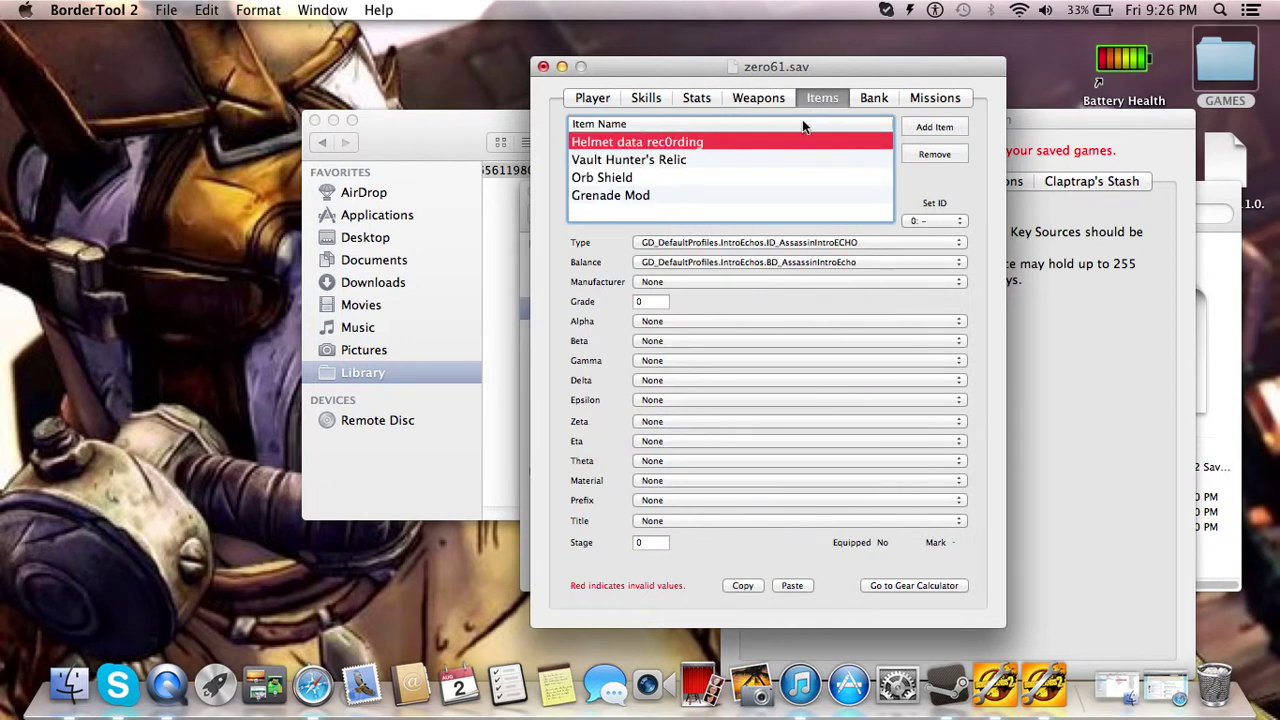
{"action": "left_click", "coordinate": [937, 130]}
{"action": "left_click", "coordinate": [640, 213]}
{"action": "left_click", "coordinate": [693, 242]}
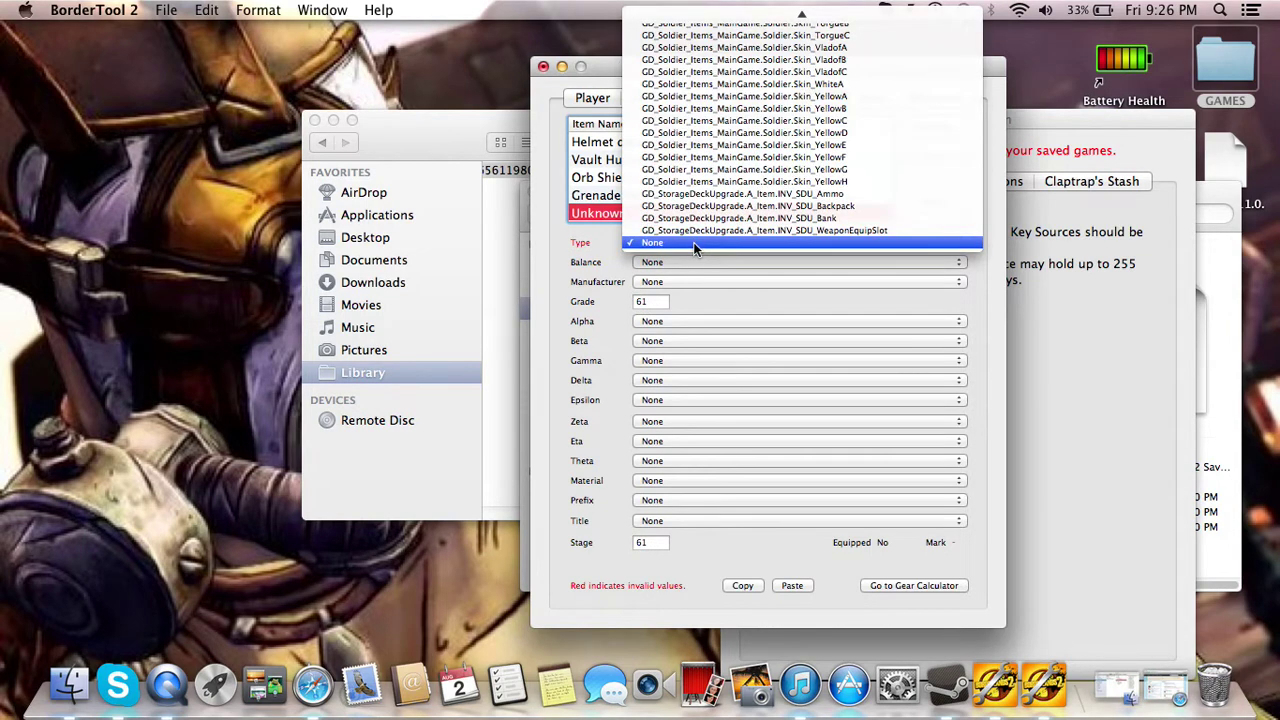
{"action": "scroll", "coordinate": [693, 245], "scroll_direction": "up", "scroll_amount": 10}
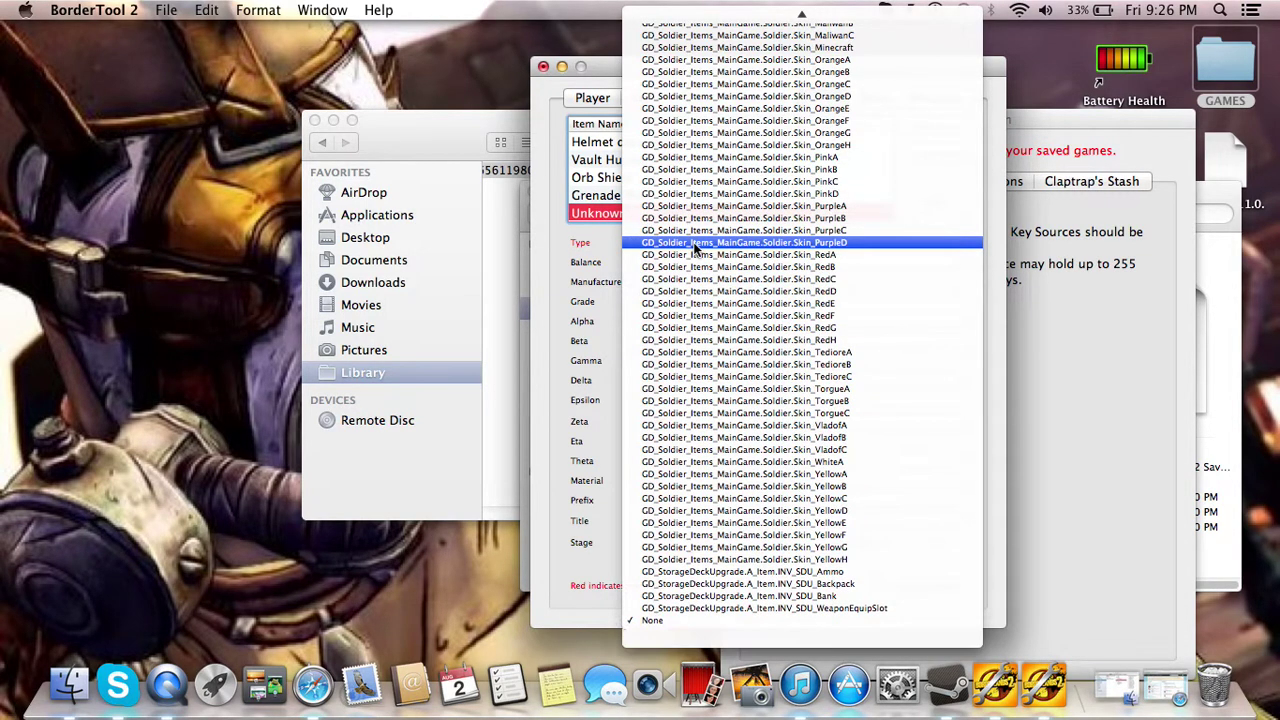
{"action": "scroll", "coordinate": [693, 245], "scroll_direction": "up", "scroll_amount": 20}
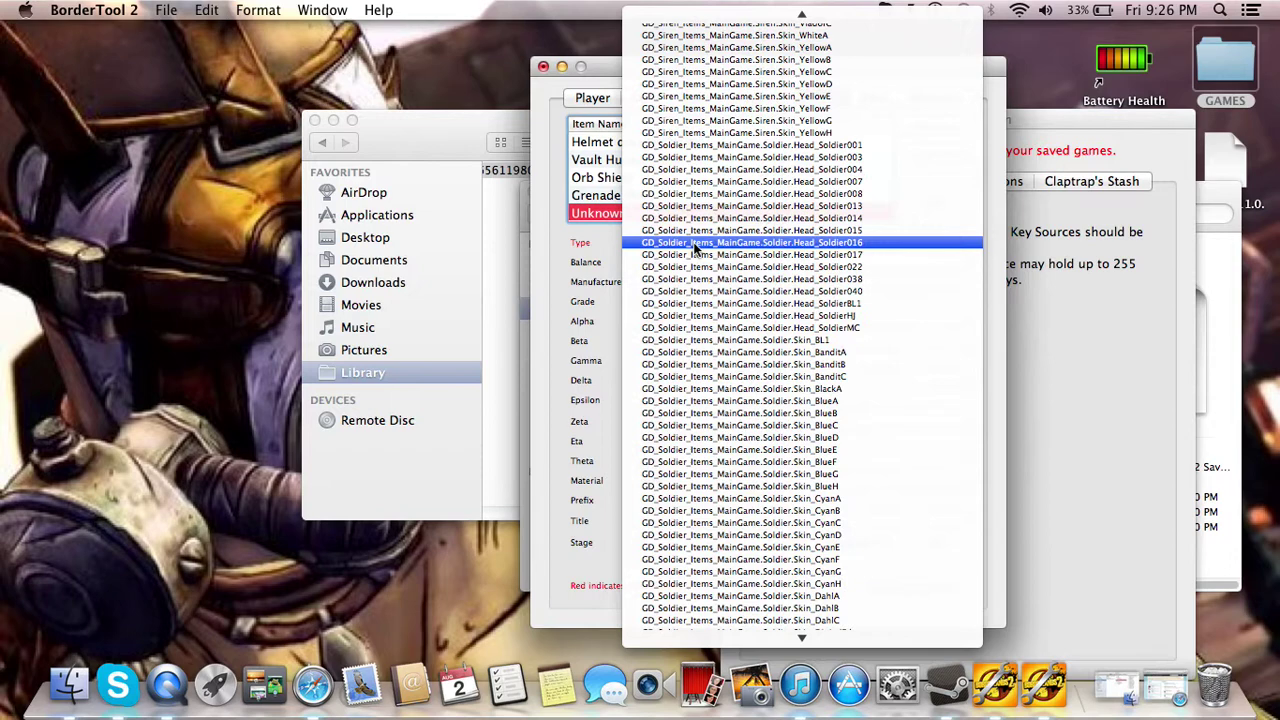
{"action": "scroll", "coordinate": [693, 245], "scroll_direction": "up", "scroll_amount": 20}
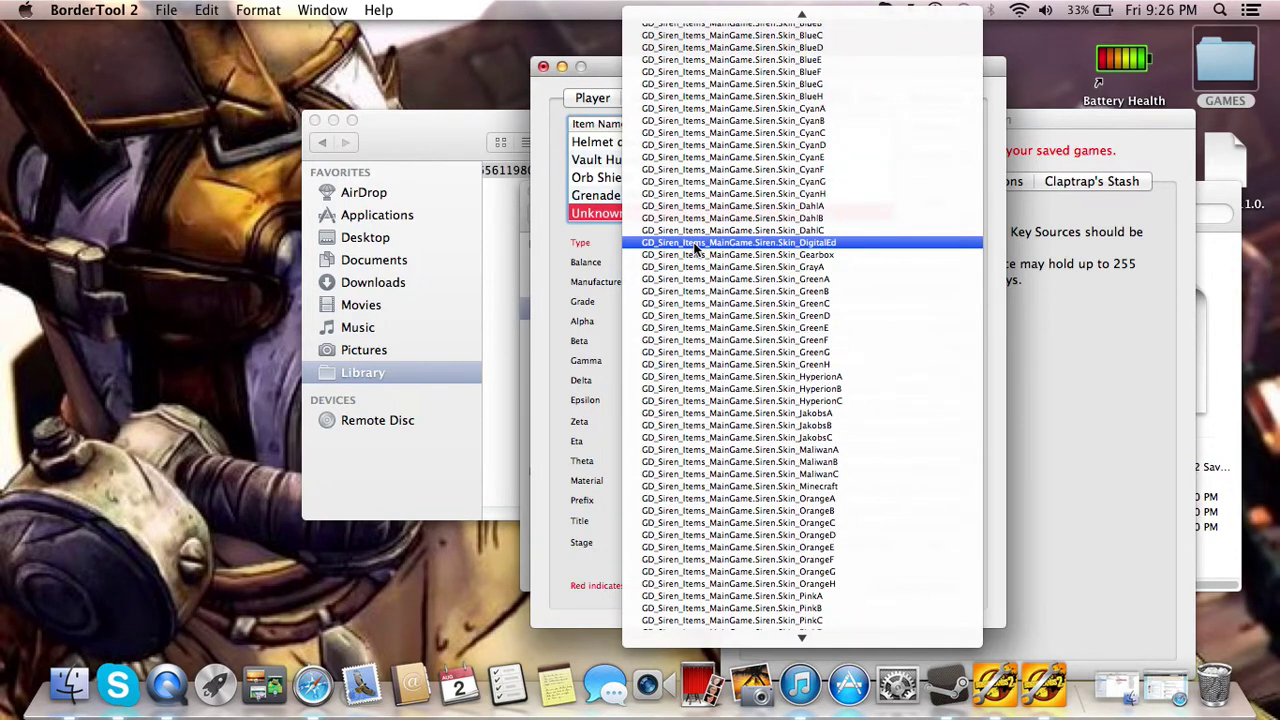
{"action": "scroll", "coordinate": [693, 245], "scroll_direction": "up", "scroll_amount": 20}
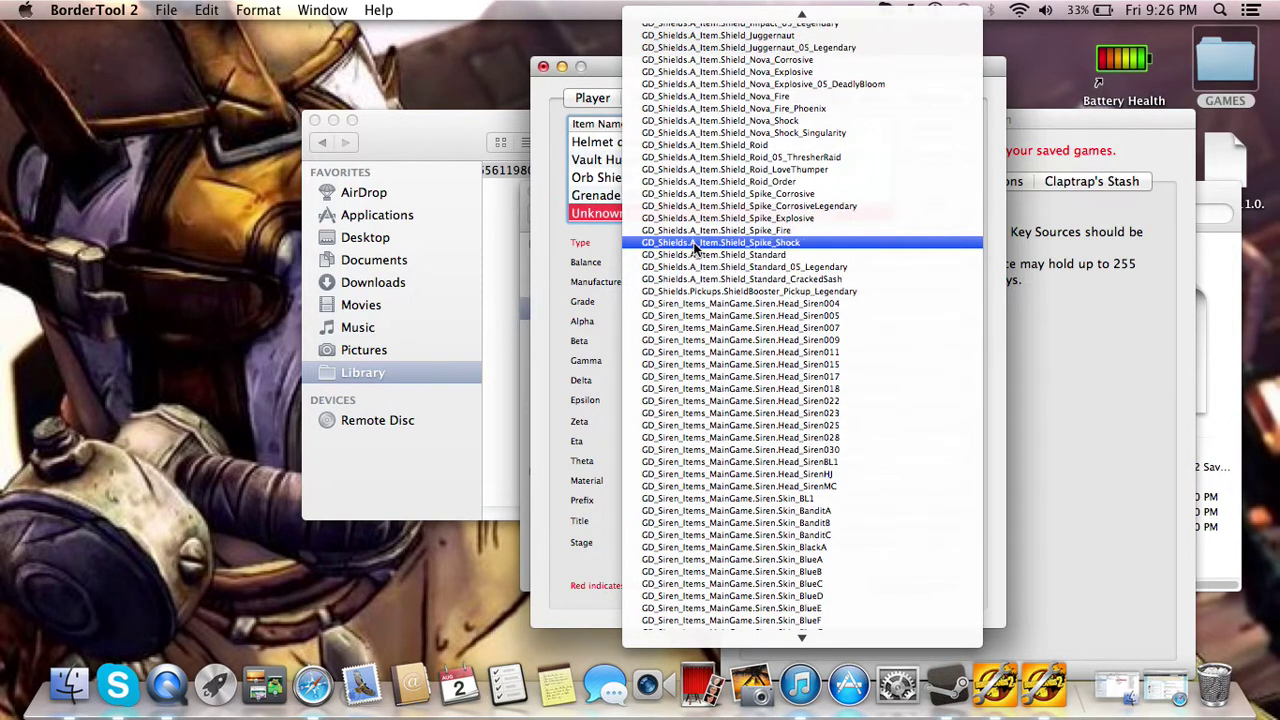
{"action": "scroll", "coordinate": [696, 249], "scroll_direction": "up", "scroll_amount": 2}
{"action": "scroll", "coordinate": [694, 248], "scroll_direction": "up", "scroll_amount": 1}
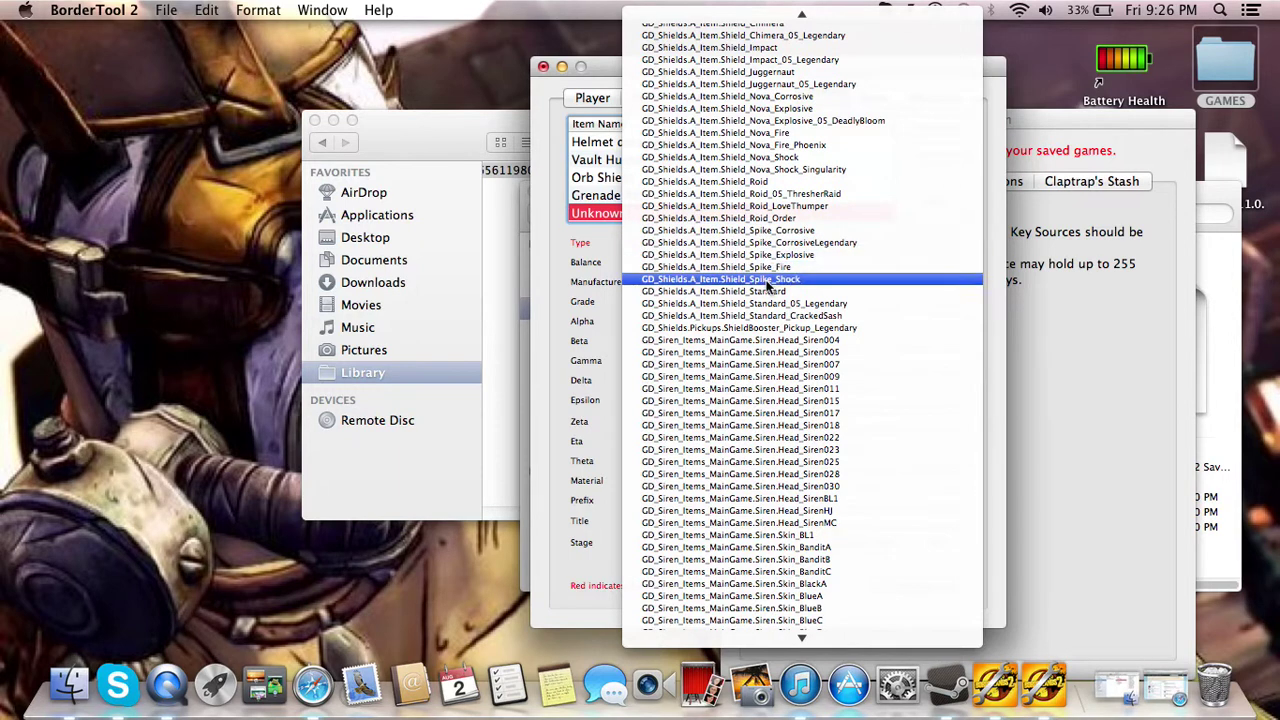
{"action": "scroll", "coordinate": [805, 150], "scroll_direction": "up", "scroll_amount": 4}
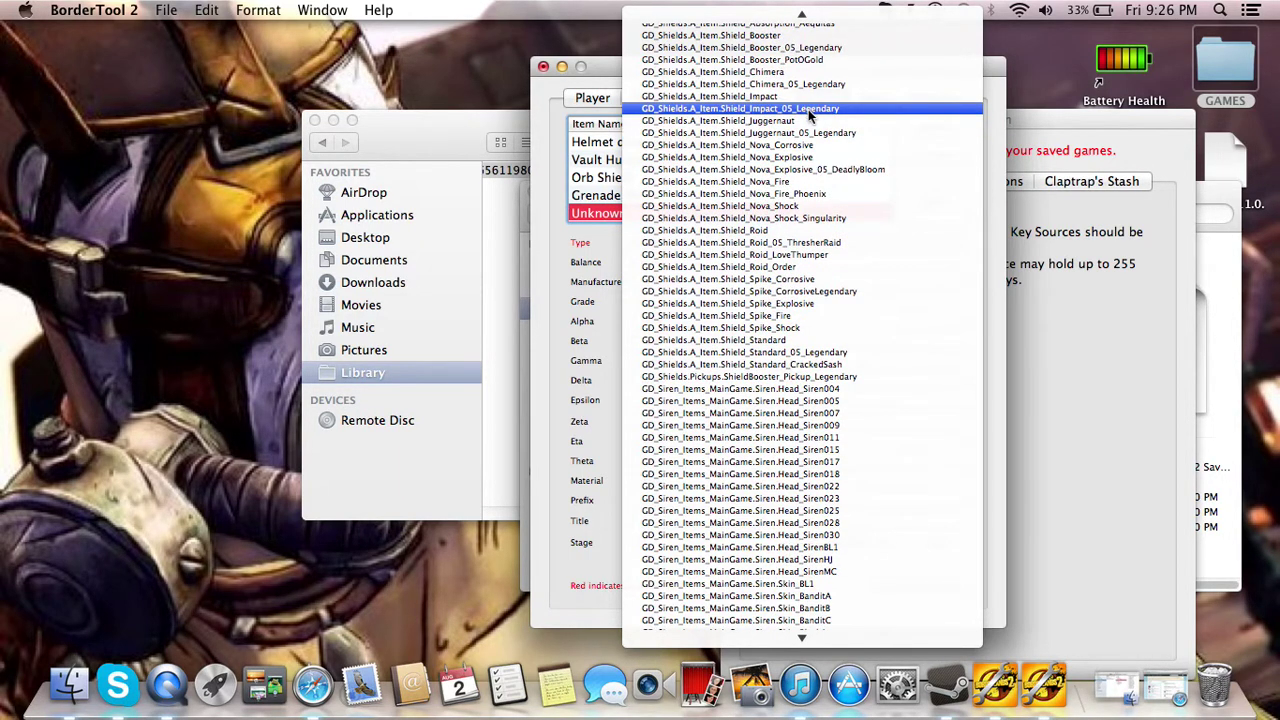
{"action": "left_click", "coordinate": [797, 112]}
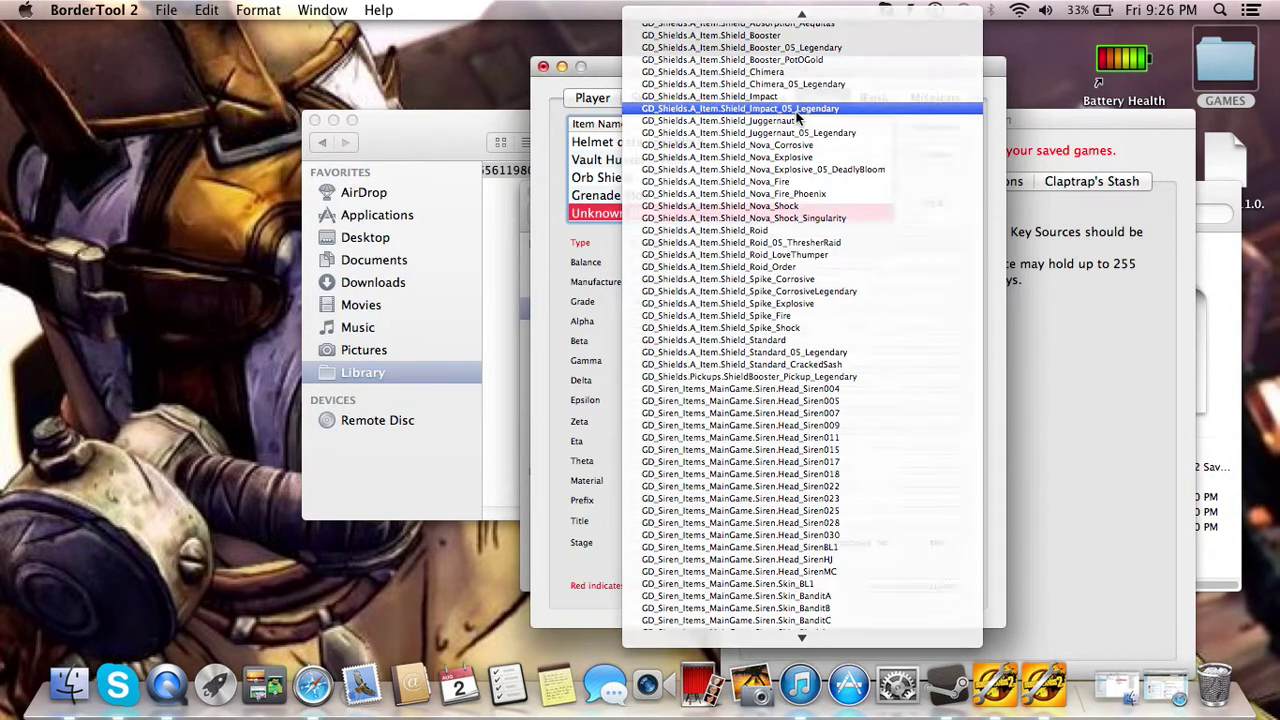
Set the new shield's balance to ItemGrade_Gear_Shield_Impact_05_Legendary and its manufacturer to Hyperion
{"action": "left_click", "coordinate": [699, 264]}
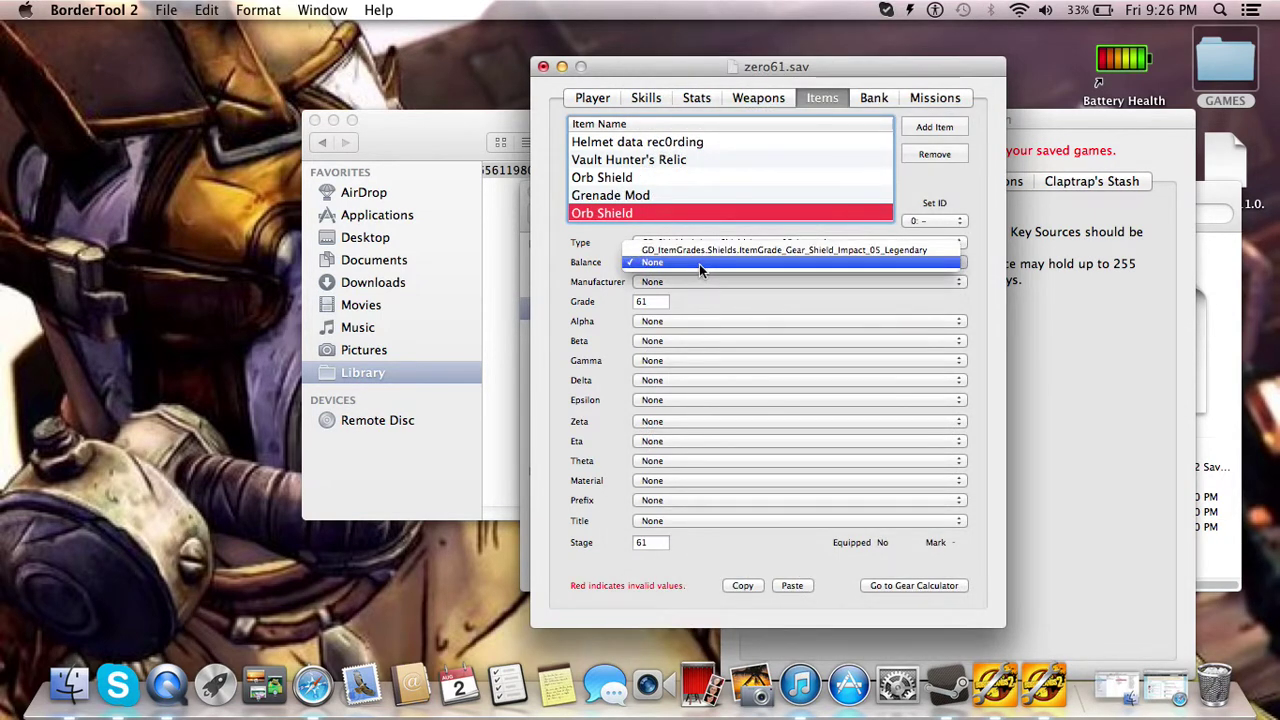
{"action": "left_click", "coordinate": [700, 252]}
{"action": "left_click", "coordinate": [697, 284]}
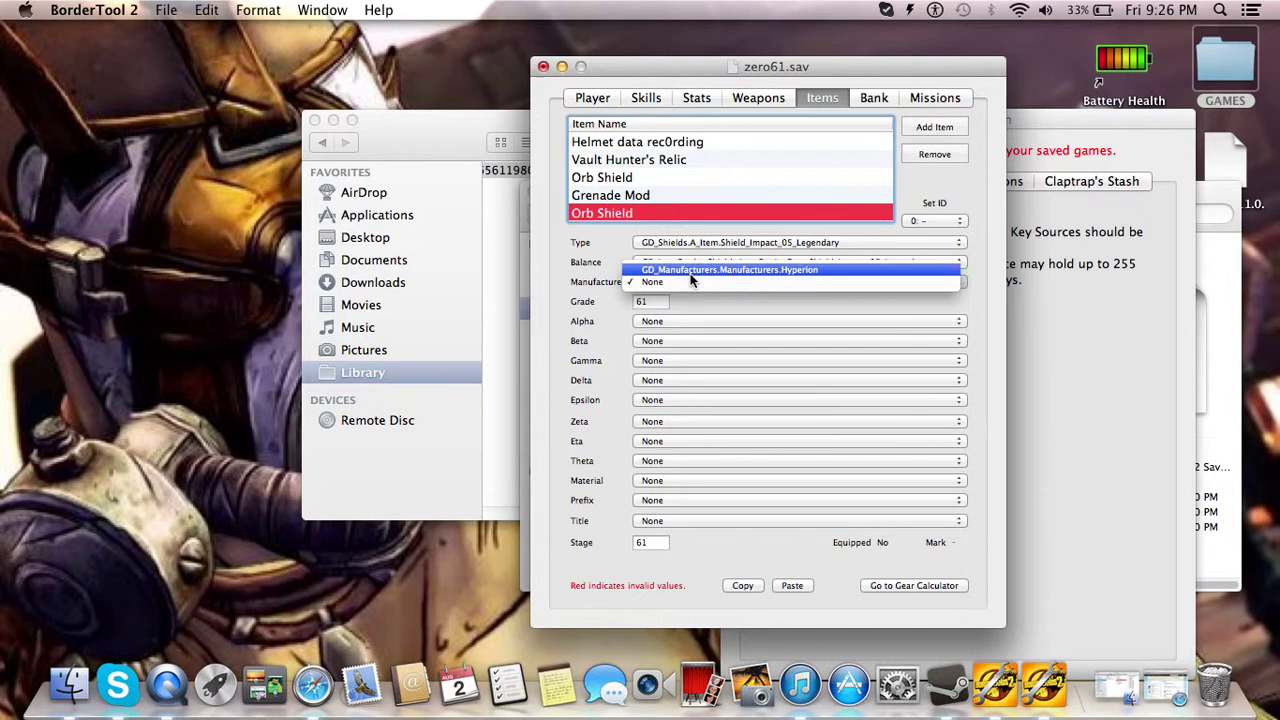
{"action": "left_click", "coordinate": [690, 270]}
Give the shield Body6_Torgue as Alpha, Battery5_Anshin as Beta and Capacitor5_Maliwan_ShockRes as Gamma
{"action": "left_click", "coordinate": [682, 318]}
{"action": "left_click", "coordinate": [682, 309]}
{"action": "left_click", "coordinate": [684, 339]}
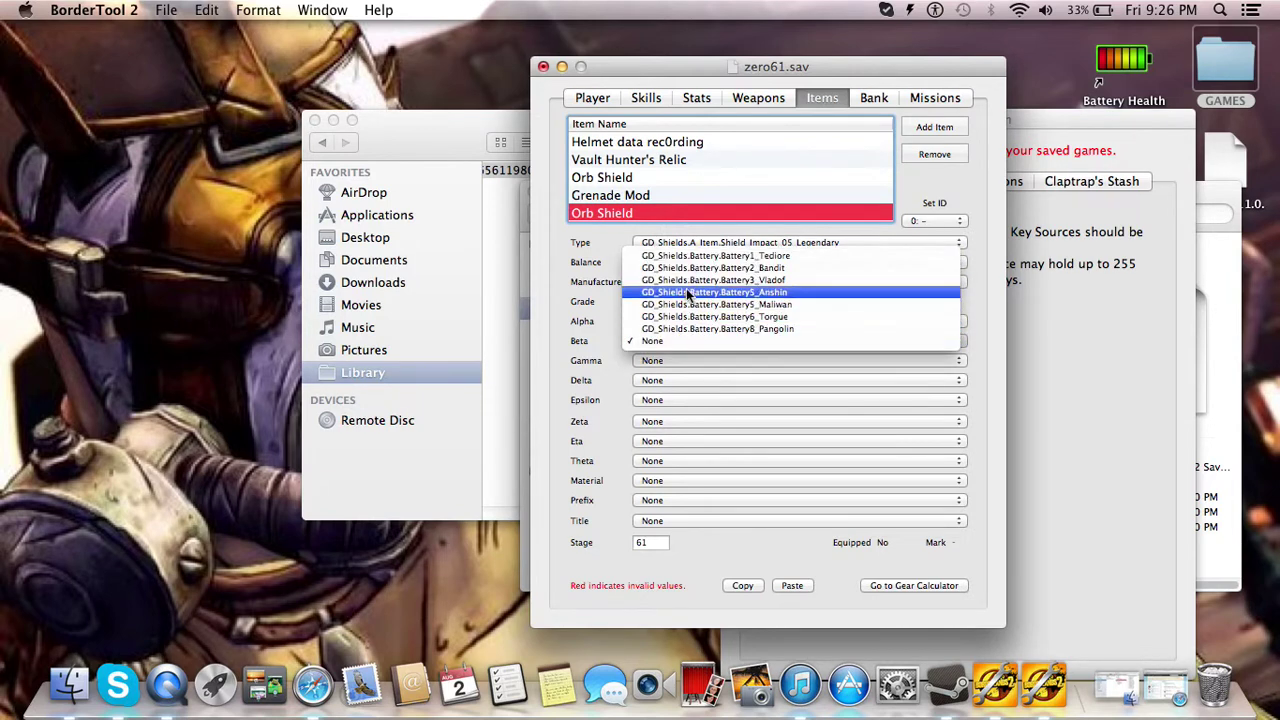
{"action": "left_click", "coordinate": [703, 341]}
{"action": "left_click", "coordinate": [698, 361]}
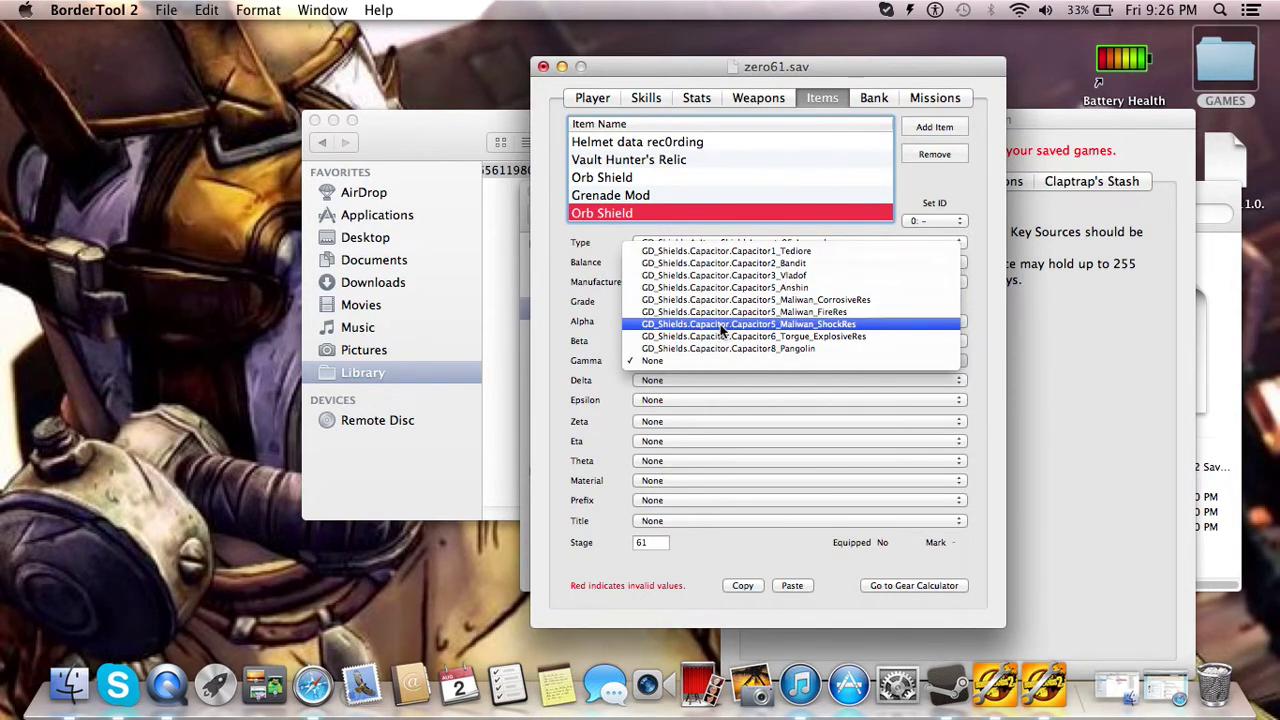
{"action": "left_click", "coordinate": [720, 326]}
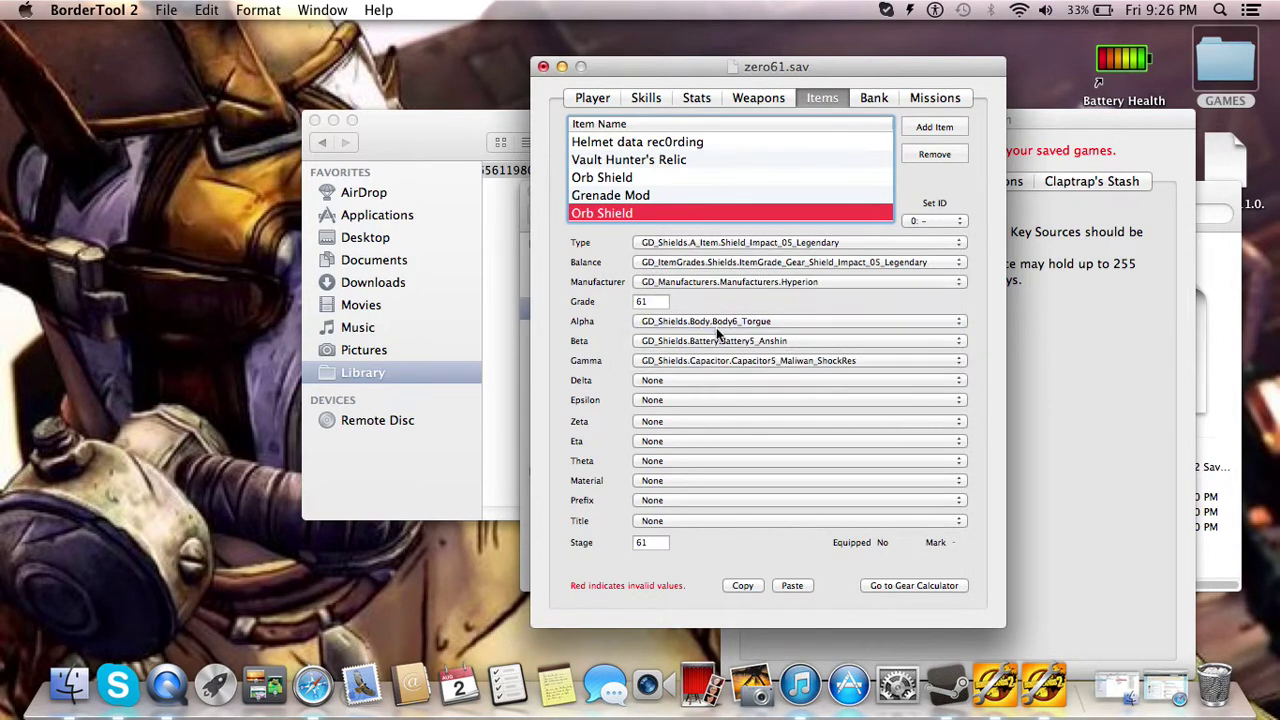
Set the shield's Delta to Accessory7_Impact_Legendary, keep Epsilon through Theta at None, and choose Material5_Legendary_Impact as material
{"action": "left_click", "coordinate": [684, 382]}
{"action": "left_click", "coordinate": [683, 366]}
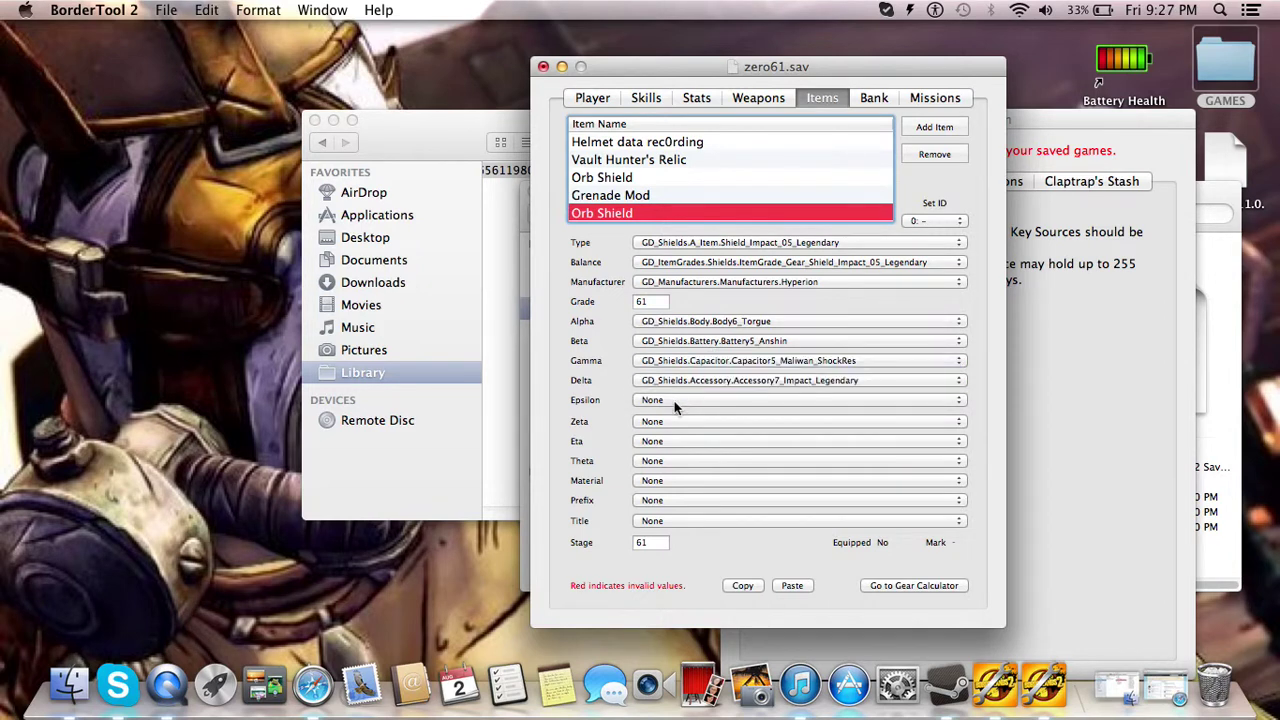
{"action": "left_click", "coordinate": [674, 401]}
{"action": "left_click", "coordinate": [671, 421]}
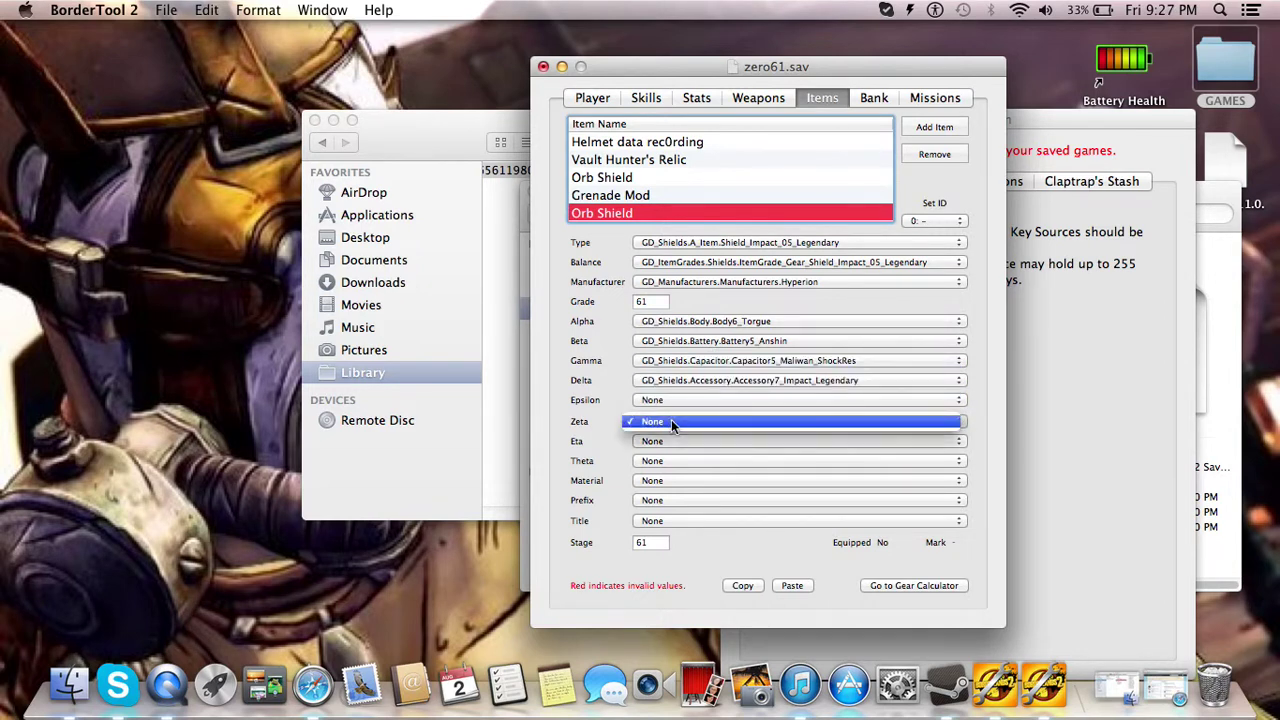
{"action": "left_click", "coordinate": [671, 421]}
{"action": "left_click", "coordinate": [658, 441]}
{"action": "left_click", "coordinate": [660, 444]}
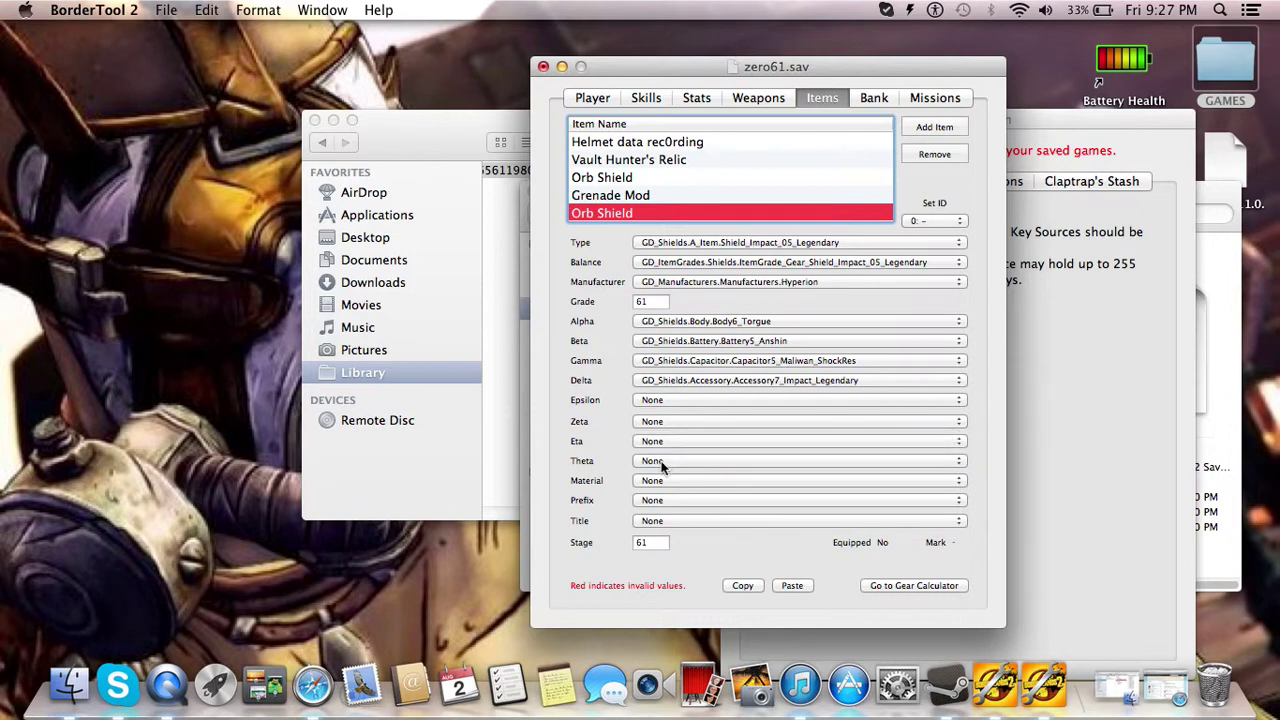
{"action": "left_click", "coordinate": [661, 465]}
{"action": "left_click", "coordinate": [661, 462]}
{"action": "left_click", "coordinate": [646, 483]}
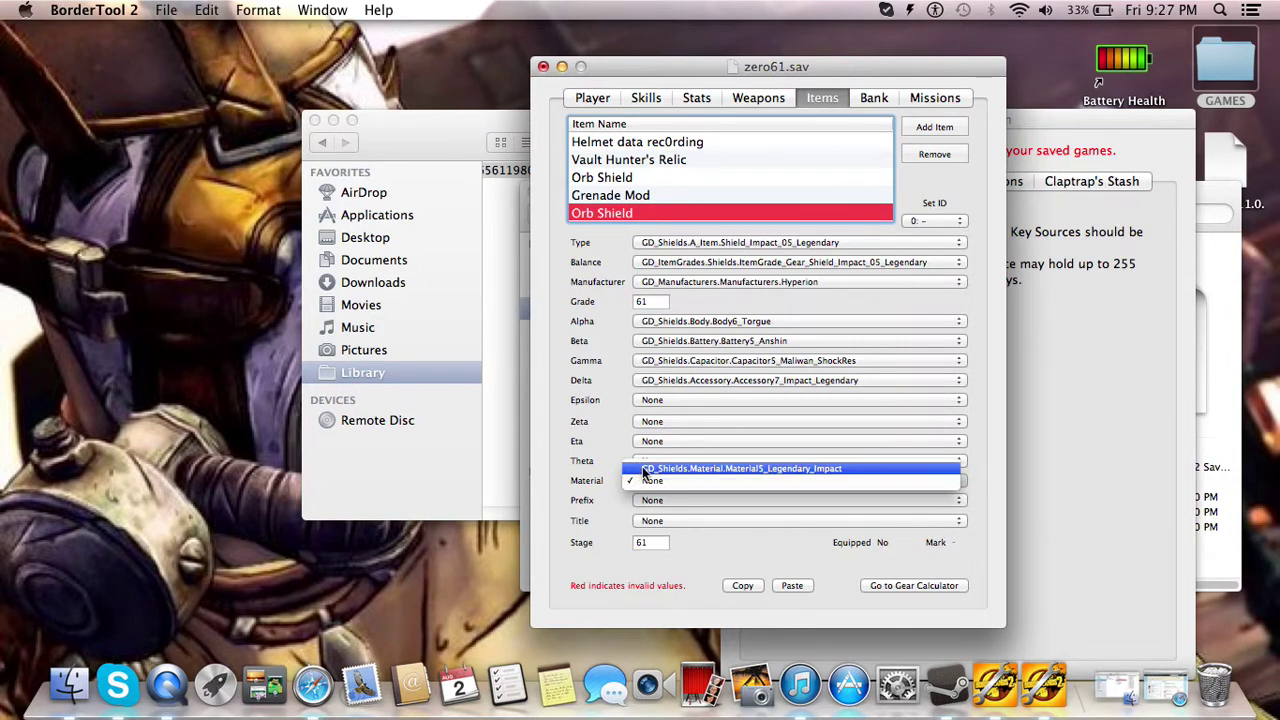
{"action": "left_click", "coordinate": [646, 469]}
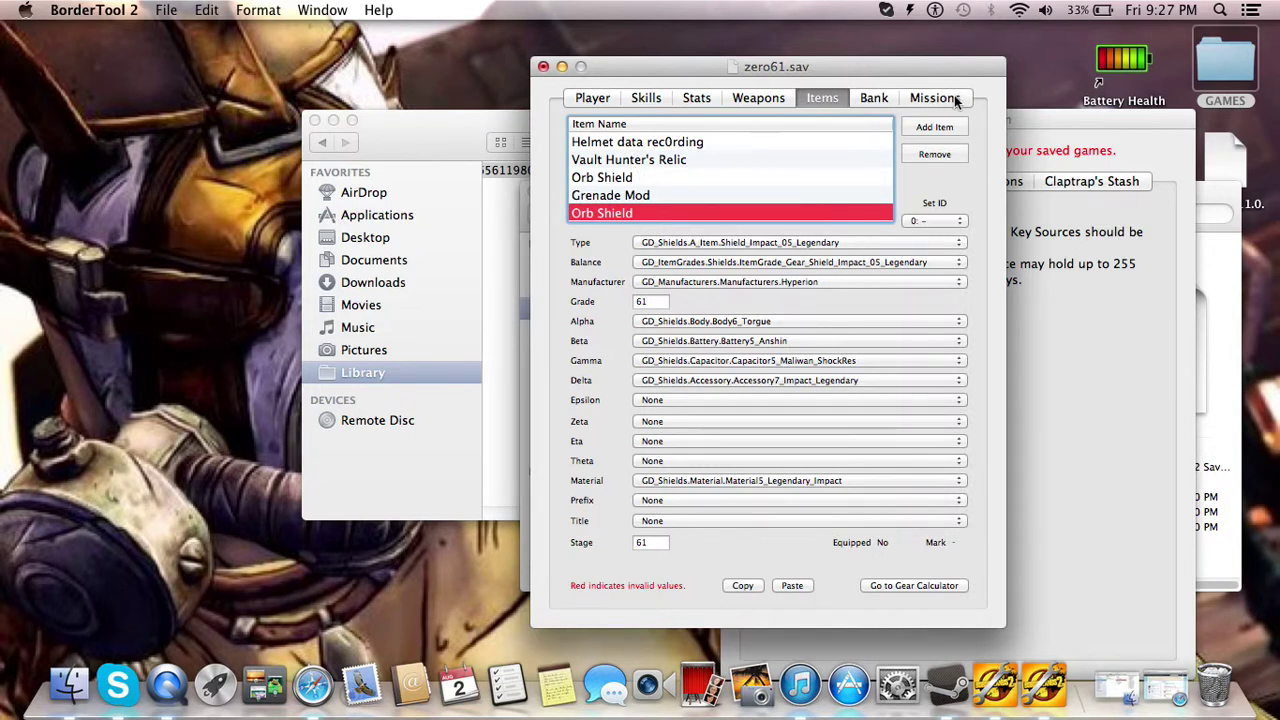
Add a new blank weapon entry to the character's bank
{"action": "left_click", "coordinate": [867, 99]}
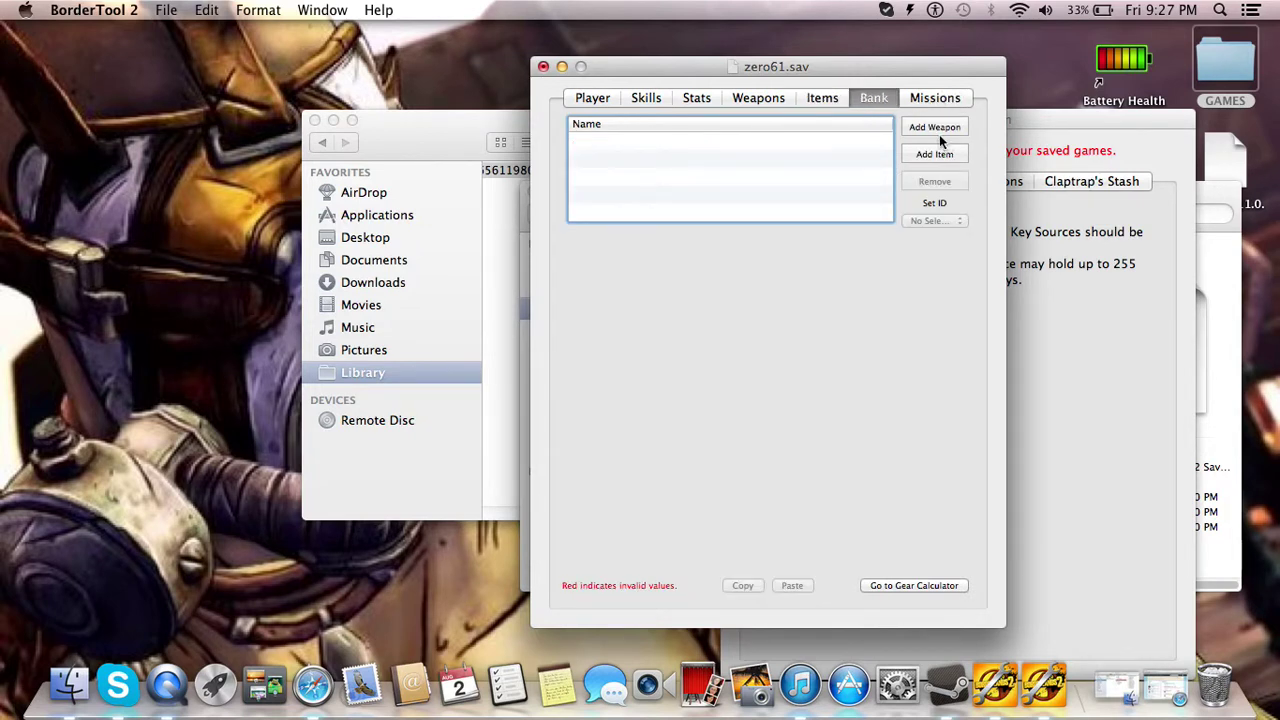
{"action": "left_click", "coordinate": [936, 130]}
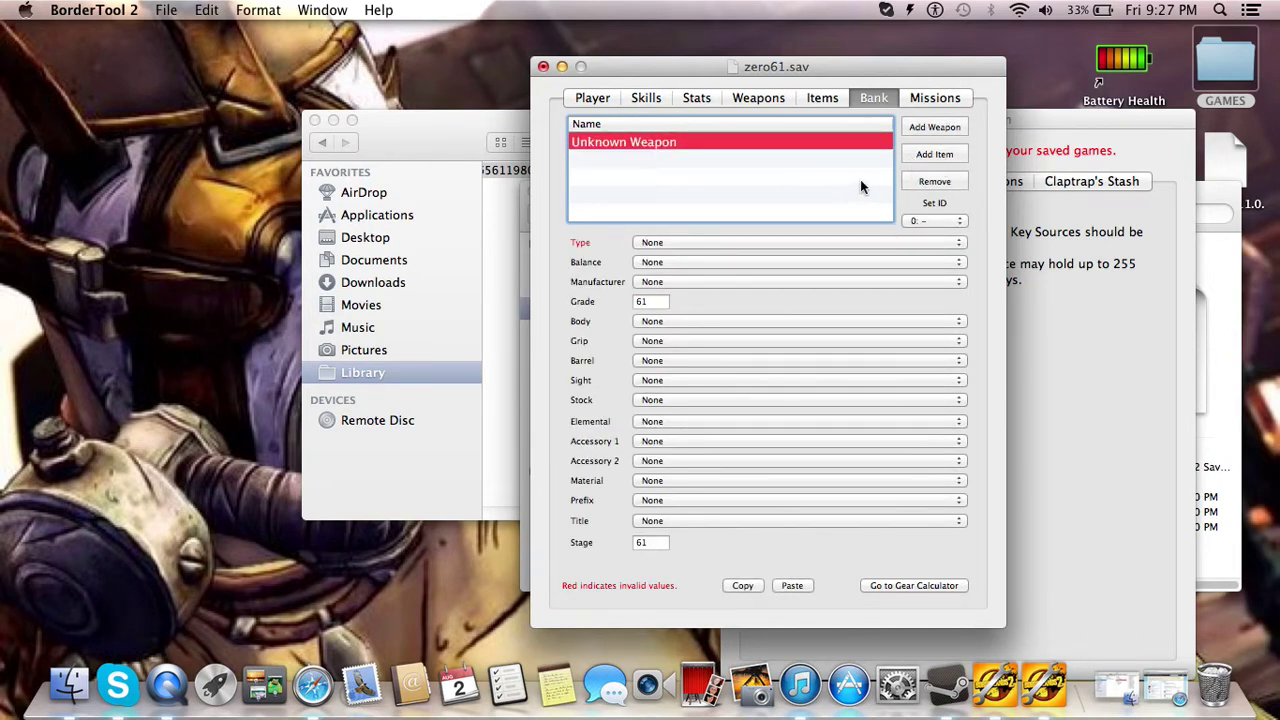
Look over the active mission entries of the character's save
{"action": "left_click", "coordinate": [925, 98]}
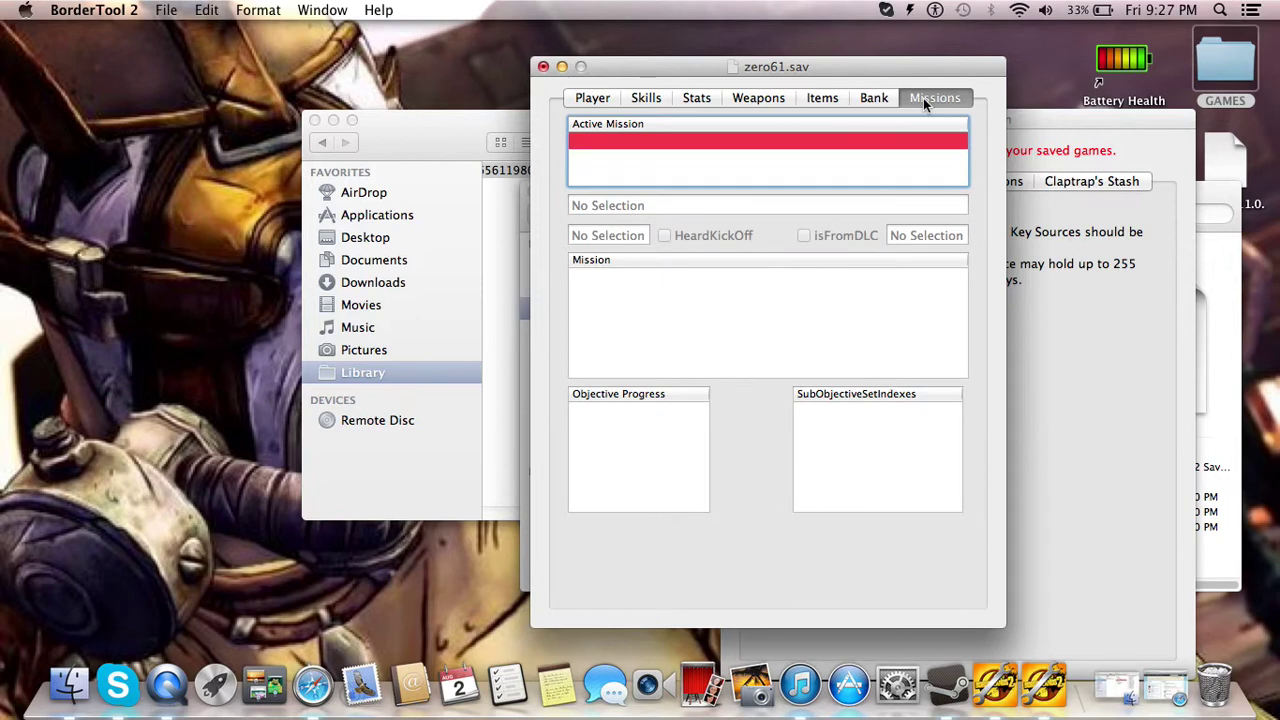
{"action": "left_click", "coordinate": [803, 176]}
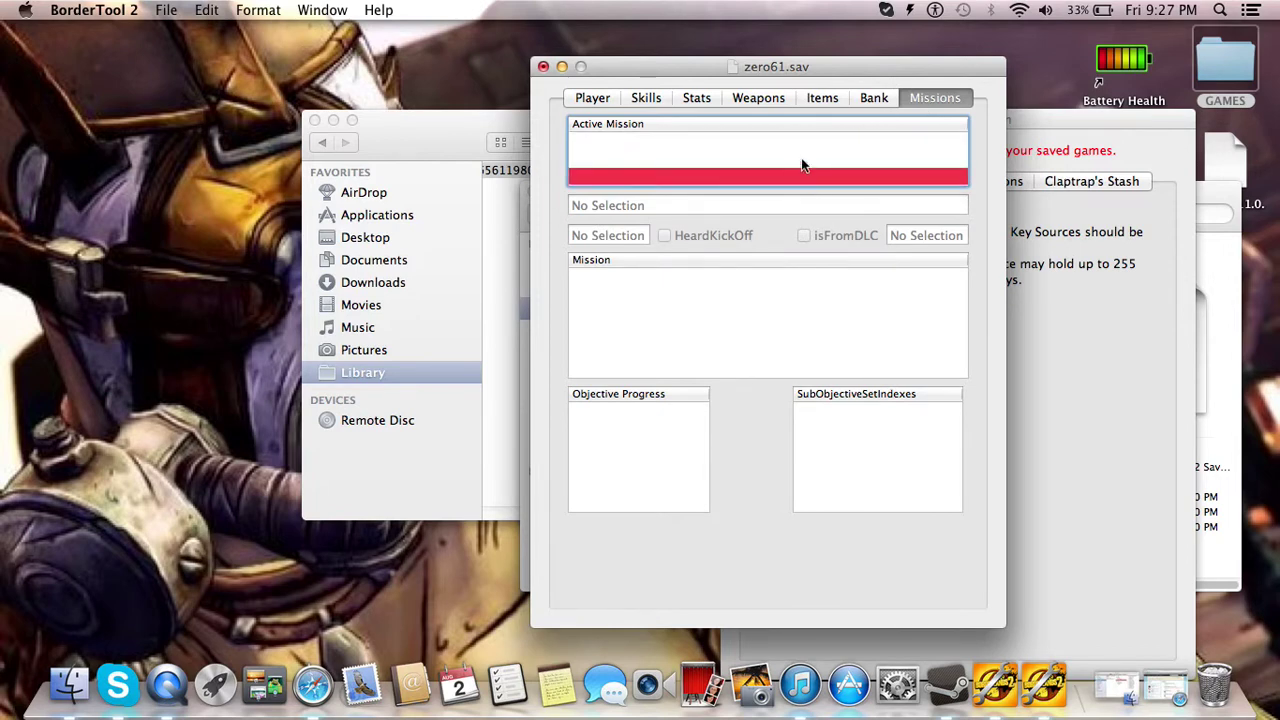
{"action": "left_click", "coordinate": [800, 140]}
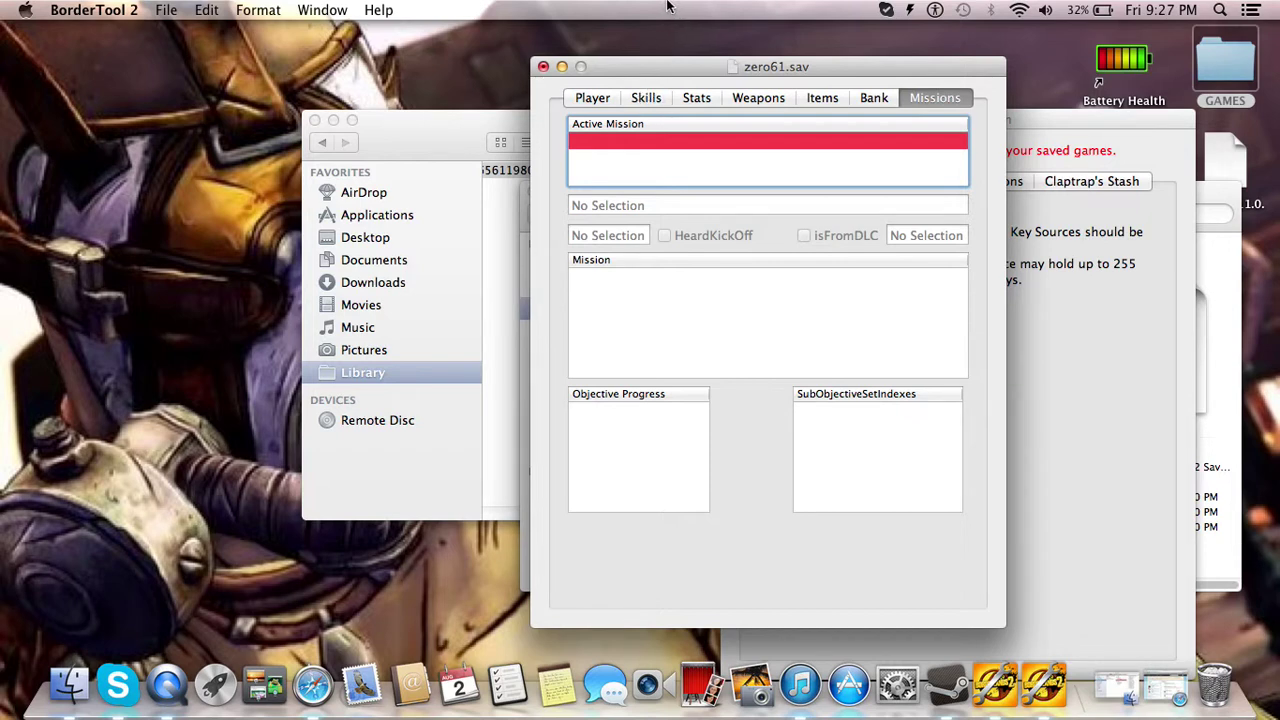
{"action": "left_click", "coordinate": [670, 160]}
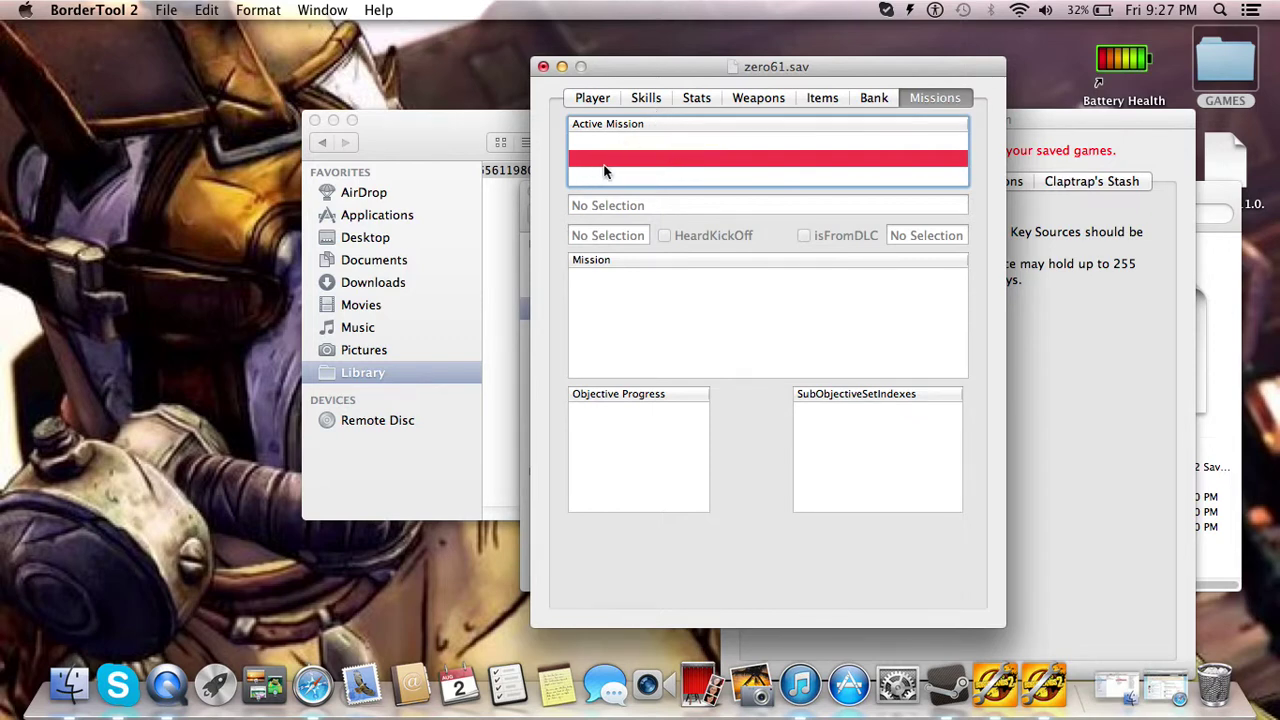
{"action": "left_click", "coordinate": [657, 142]}
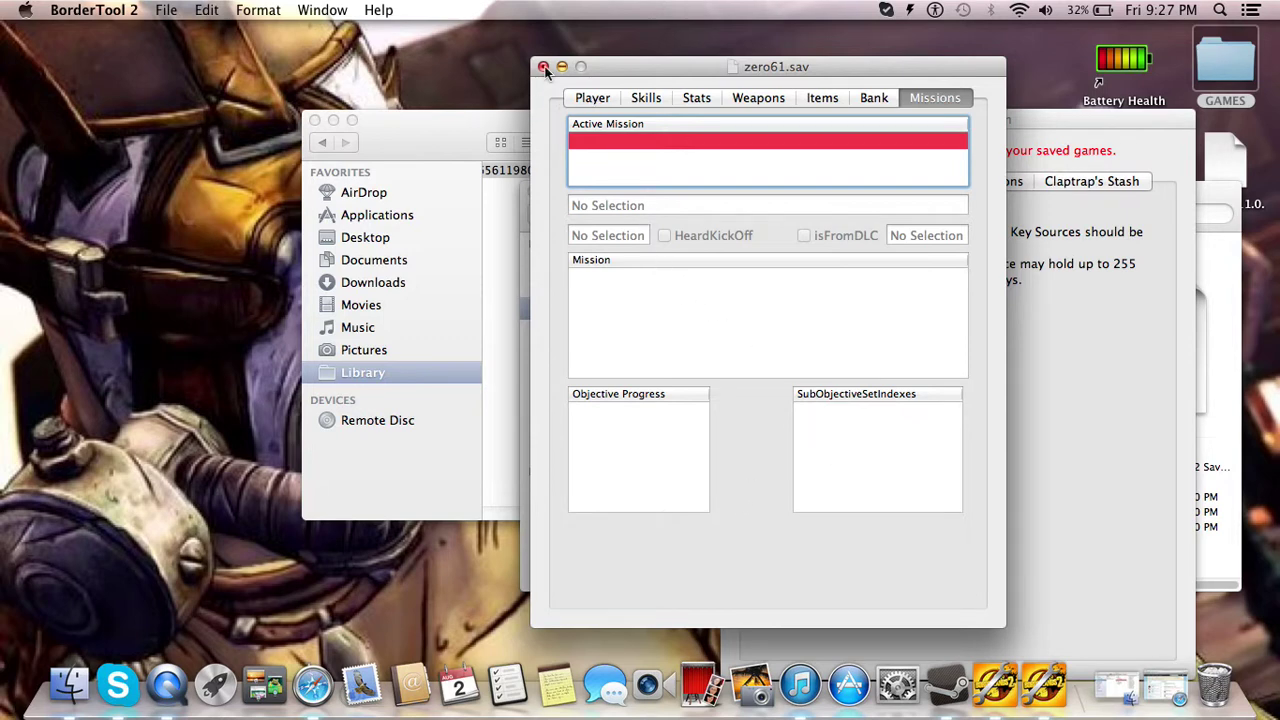
Close zero61.sav and save its changes, moving the windows aside to expose the saves folder
{"action": "left_click", "coordinate": [597, 98]}
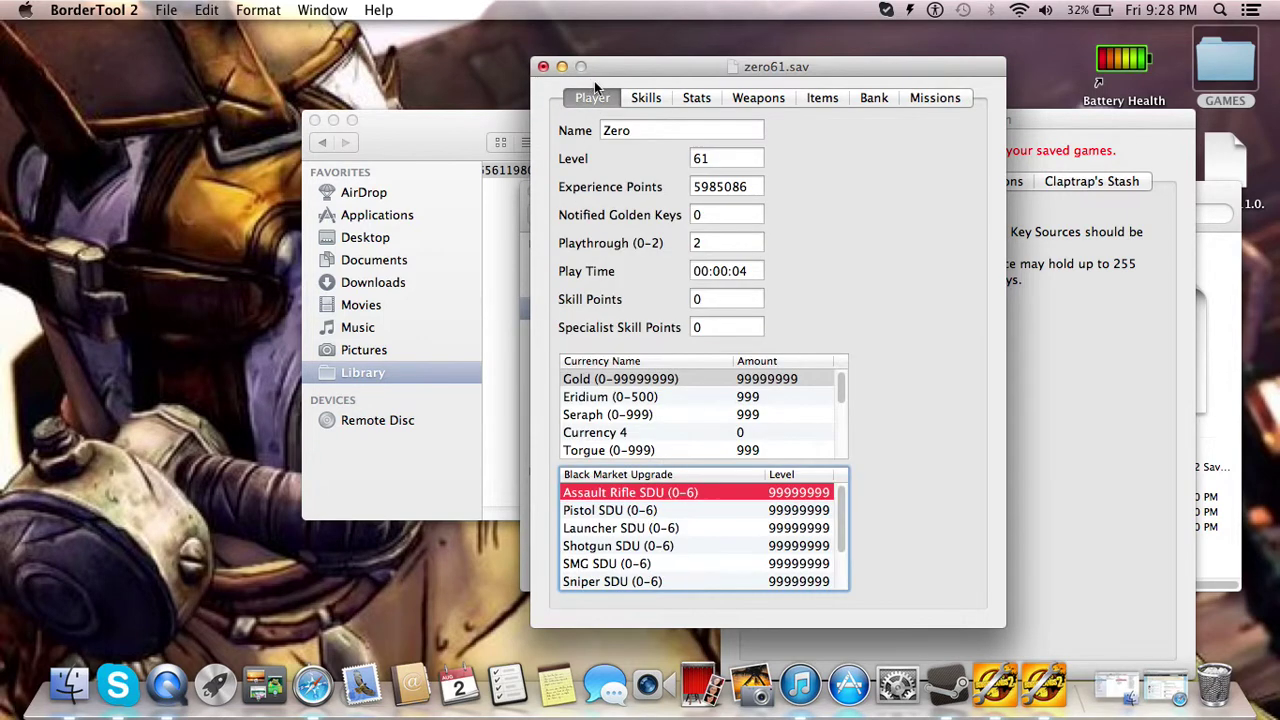
{"action": "left_click", "coordinate": [543, 67]}
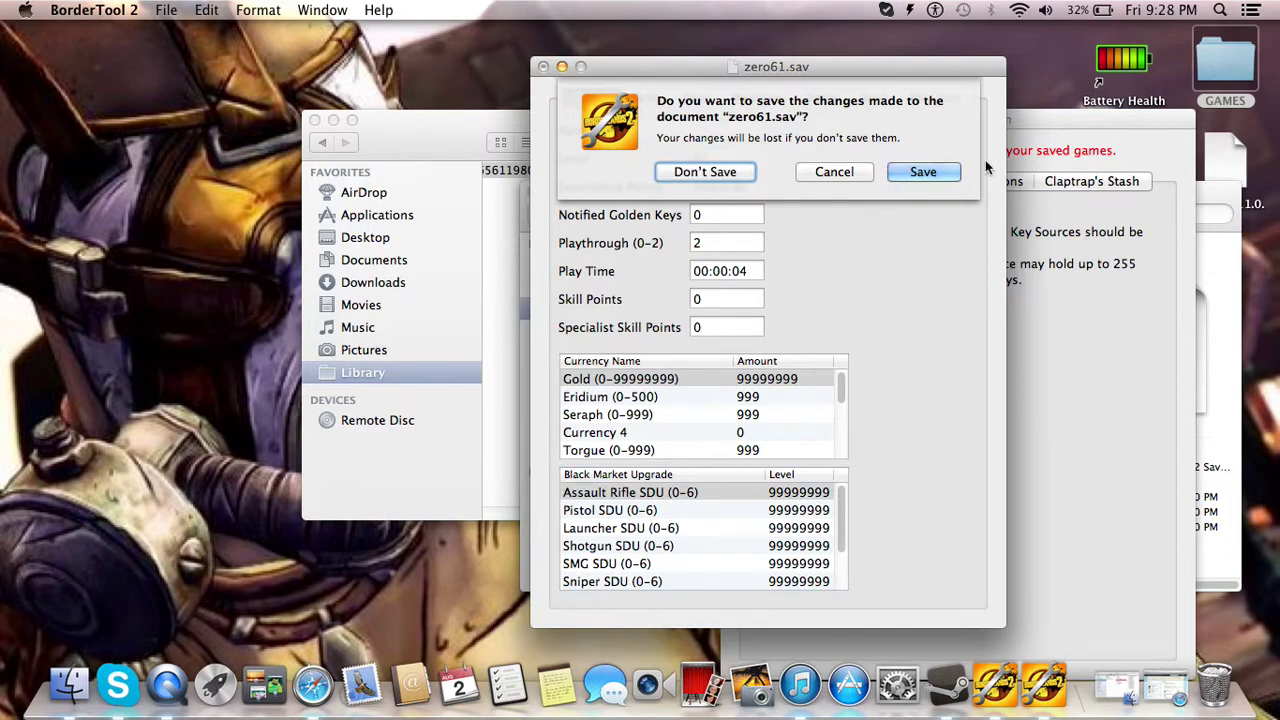
{"action": "left_click_drag", "start_coordinate": [1074, 117], "coordinate": [185, 469]}
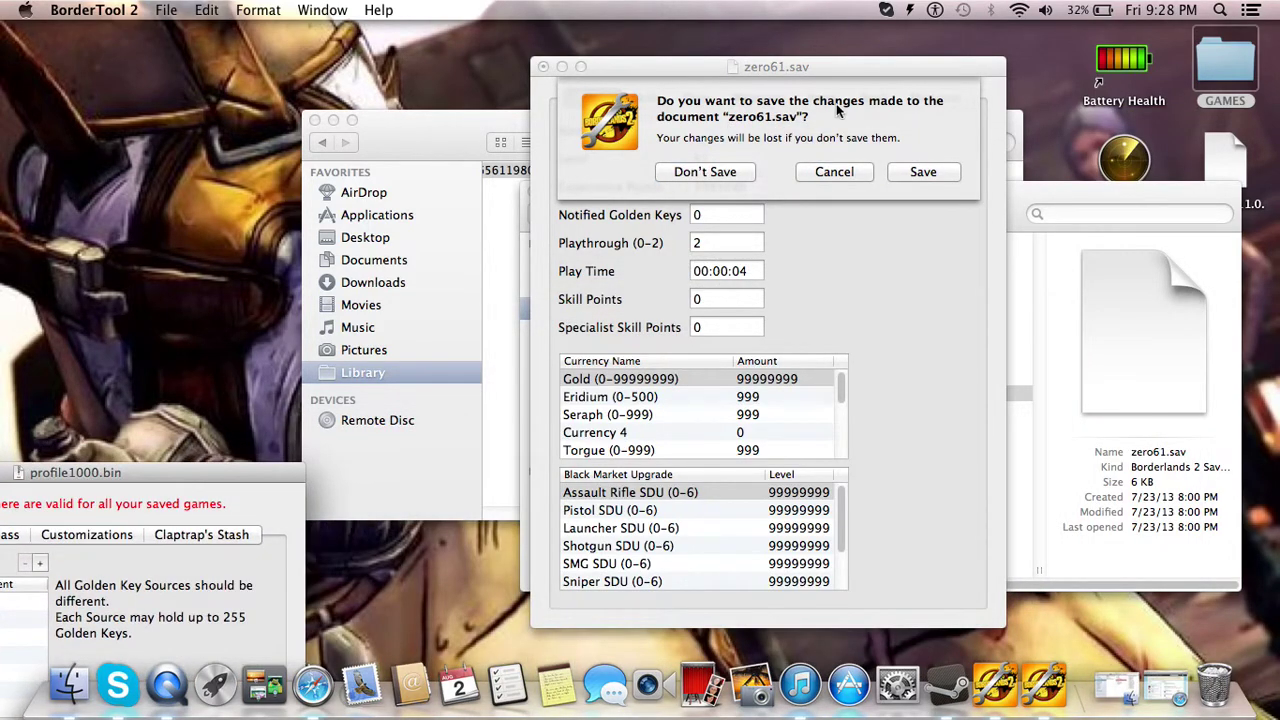
{"action": "left_click_drag", "start_coordinate": [806, 68], "coordinate": [391, 37]}
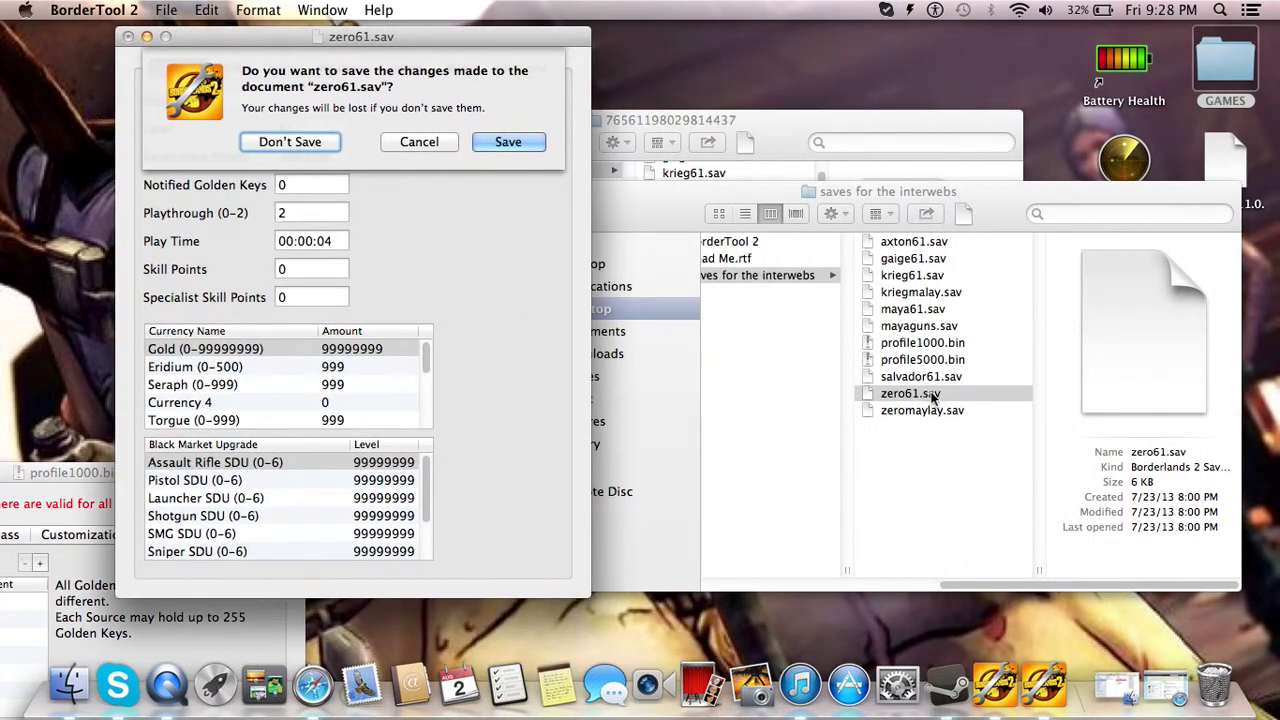
{"action": "left_click", "coordinate": [505, 142]}
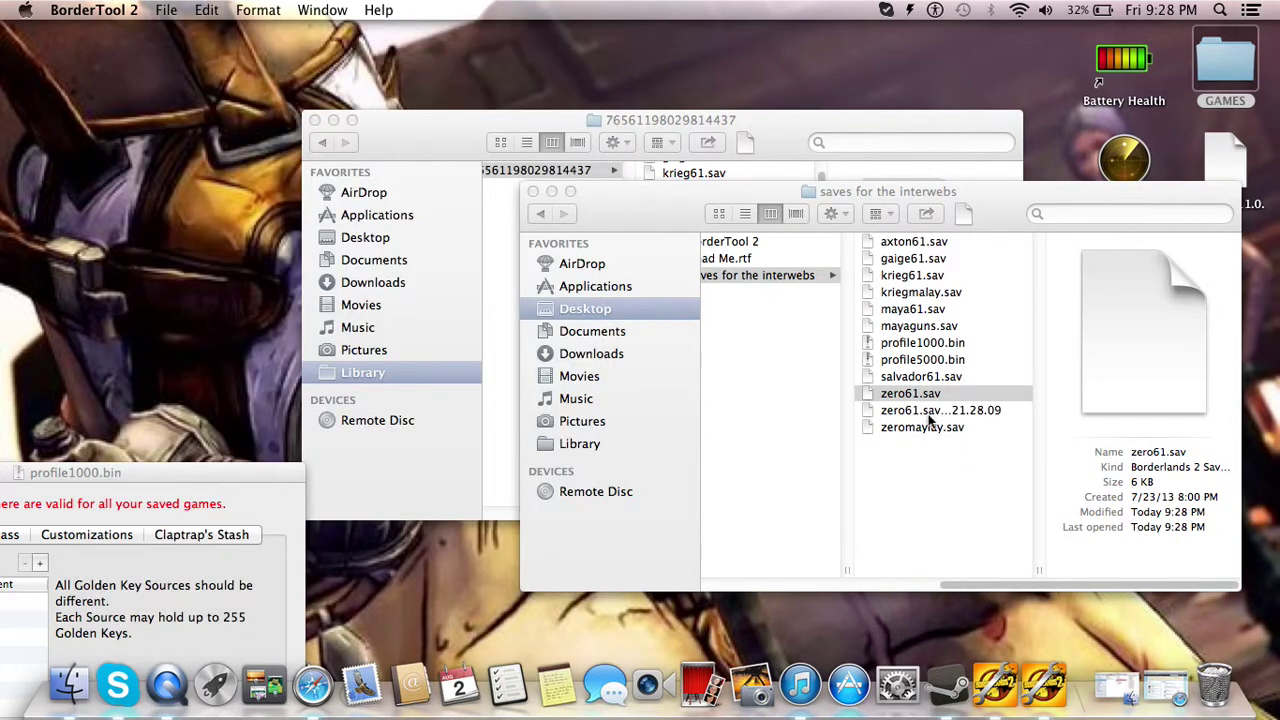
Inspect the full file names of zero61.sav and its date-stamped backup in the saves for the interwebs folder
{"action": "left_click", "coordinate": [939, 395]}
{"action": "left_click", "coordinate": [920, 395]}
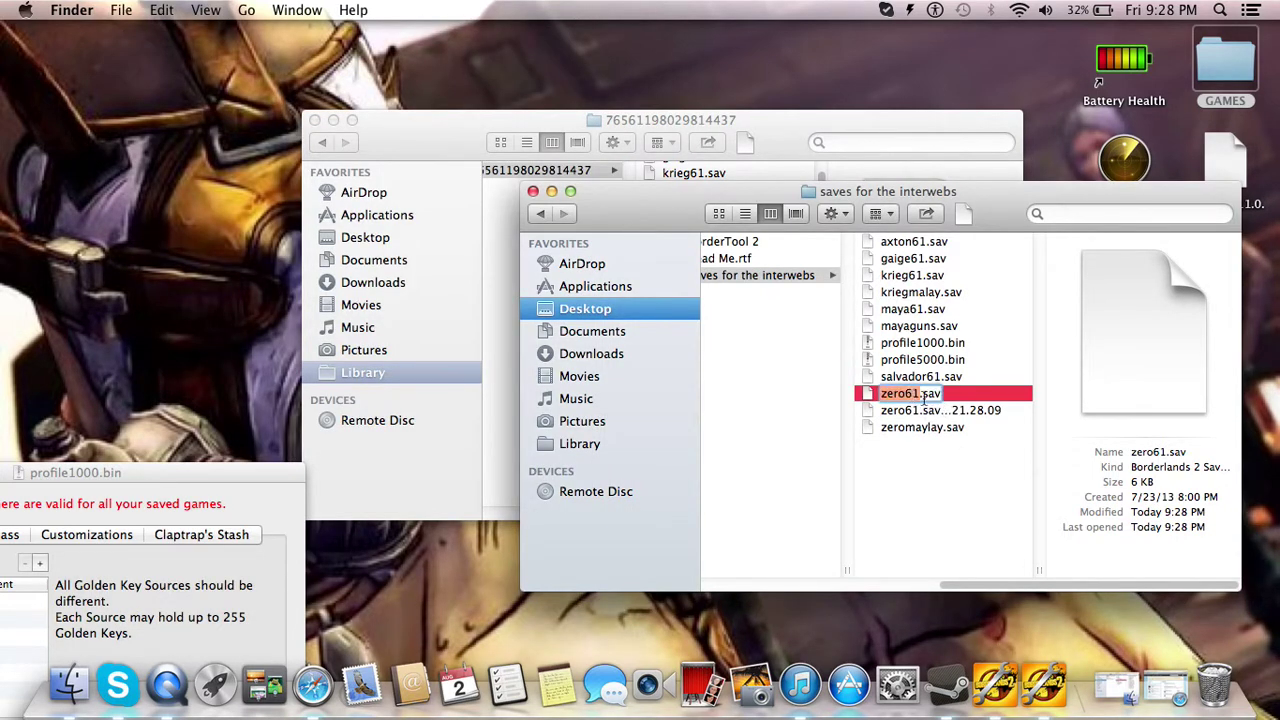
{"action": "left_click", "coordinate": [957, 412]}
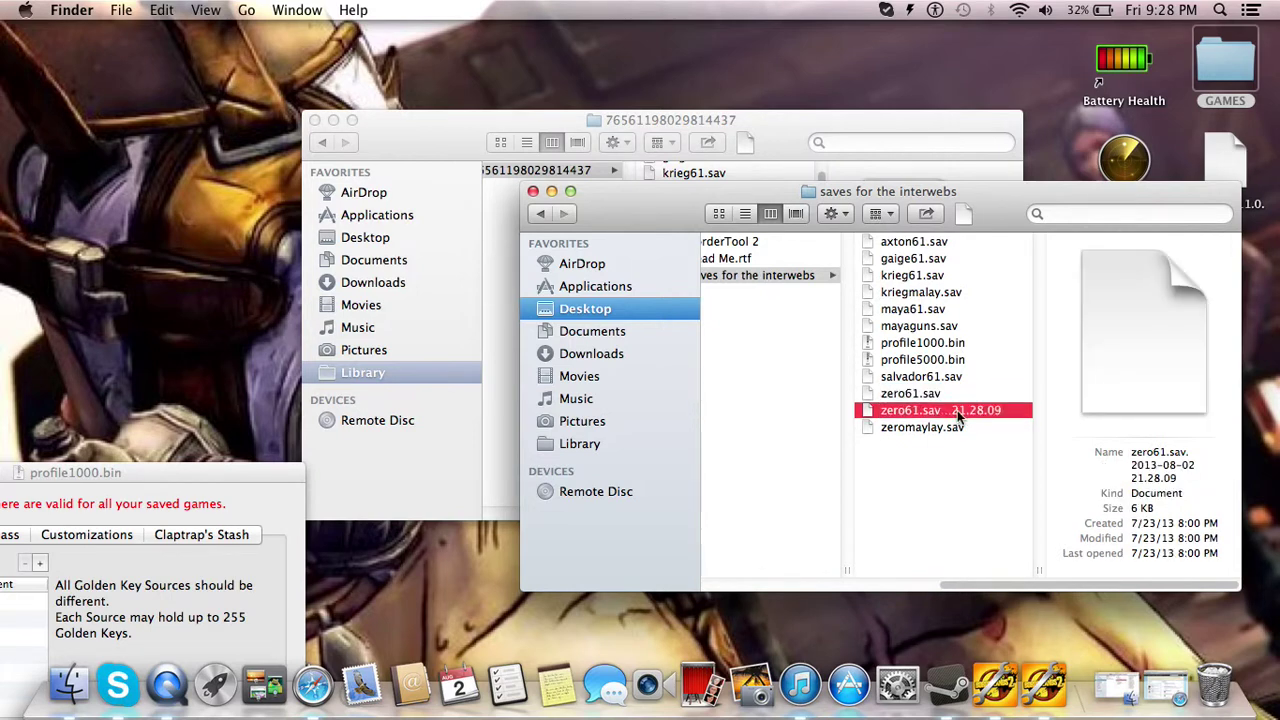
{"action": "left_click", "coordinate": [957, 411]}
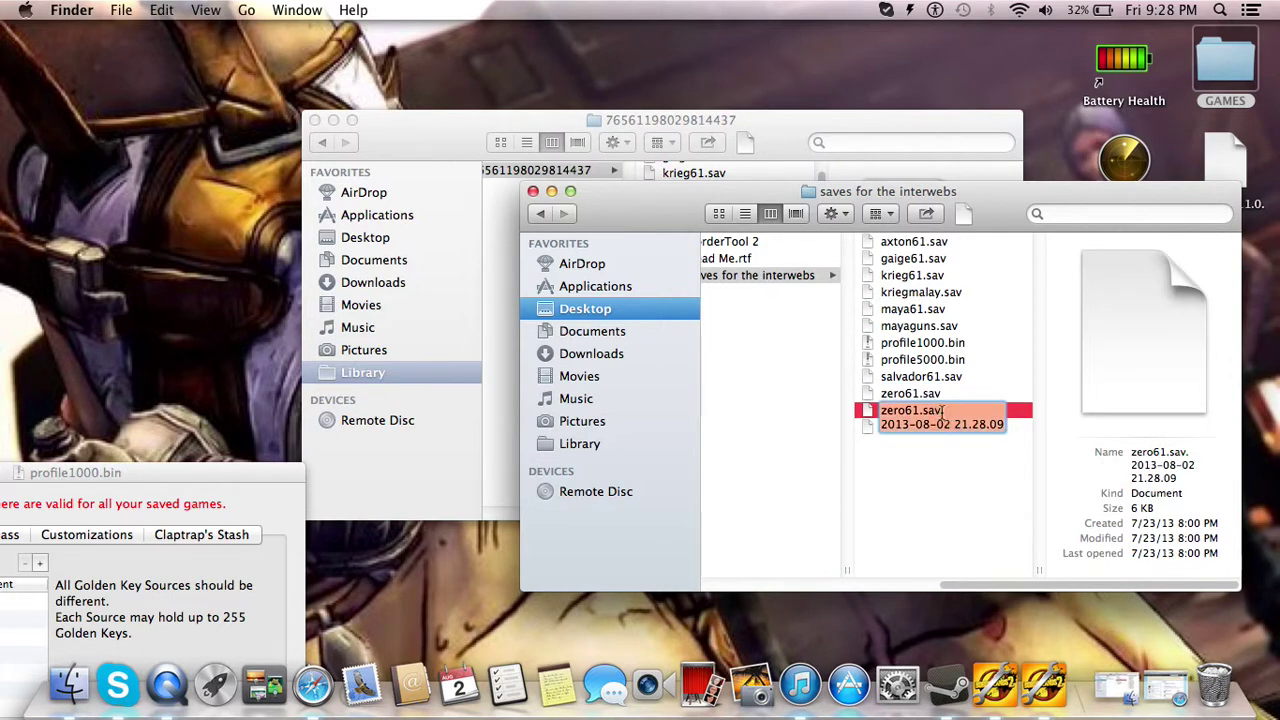
{"action": "left_click", "coordinate": [941, 411]}
{"action": "key", "text": "super+a"}
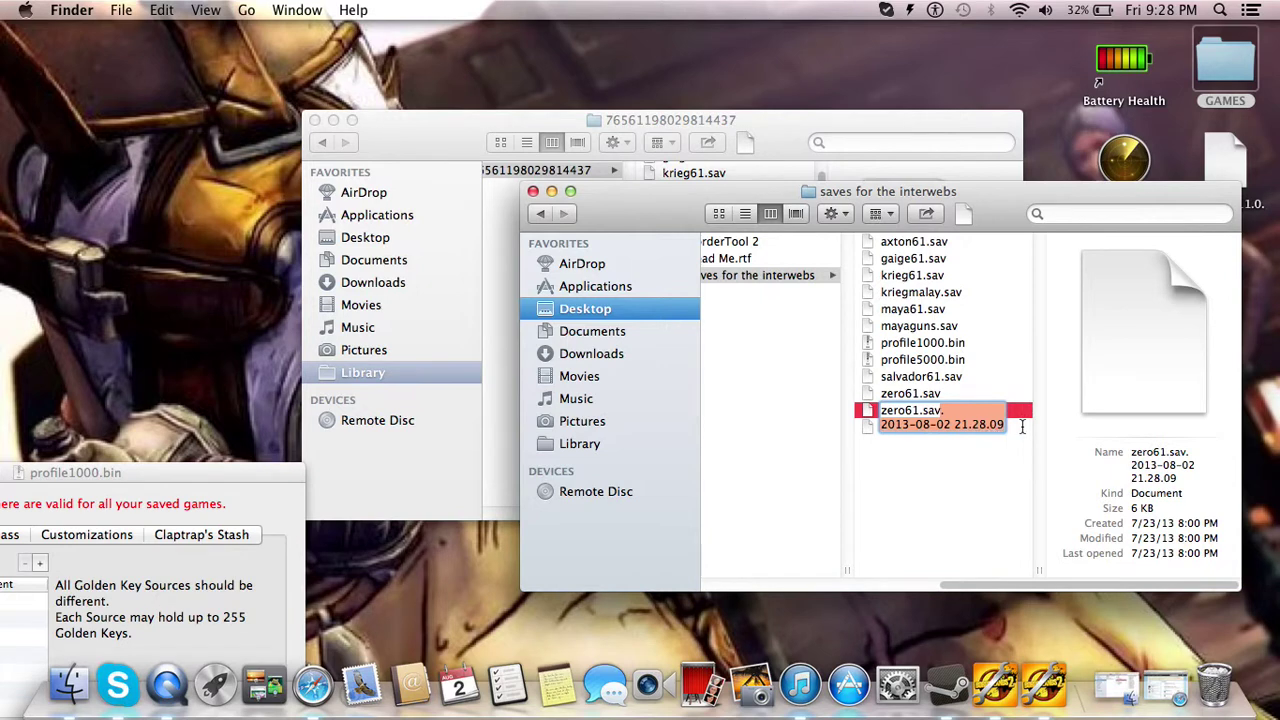
Move the date-stamped backup of zero61.sav to the Trash
{"action": "left_click", "coordinate": [925, 392]}
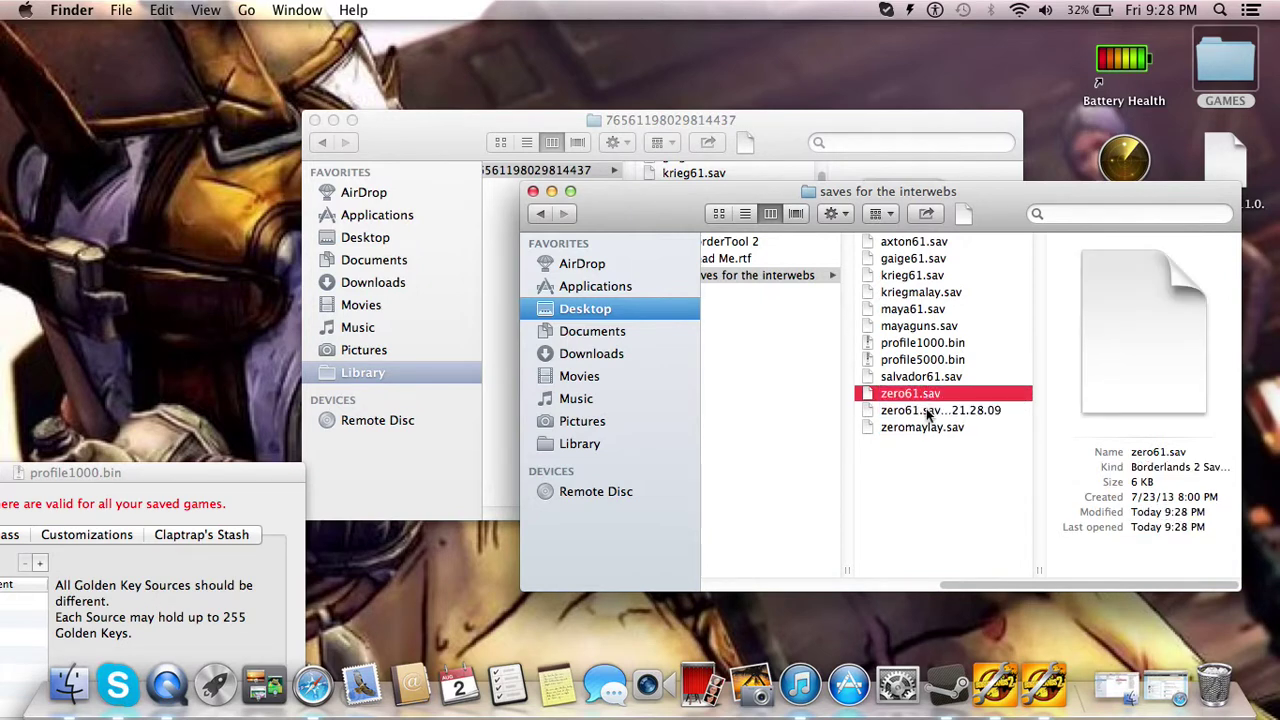
{"action": "left_click", "coordinate": [926, 409]}
{"action": "left_click_drag", "start_coordinate": [926, 410], "coordinate": [1196, 681]}
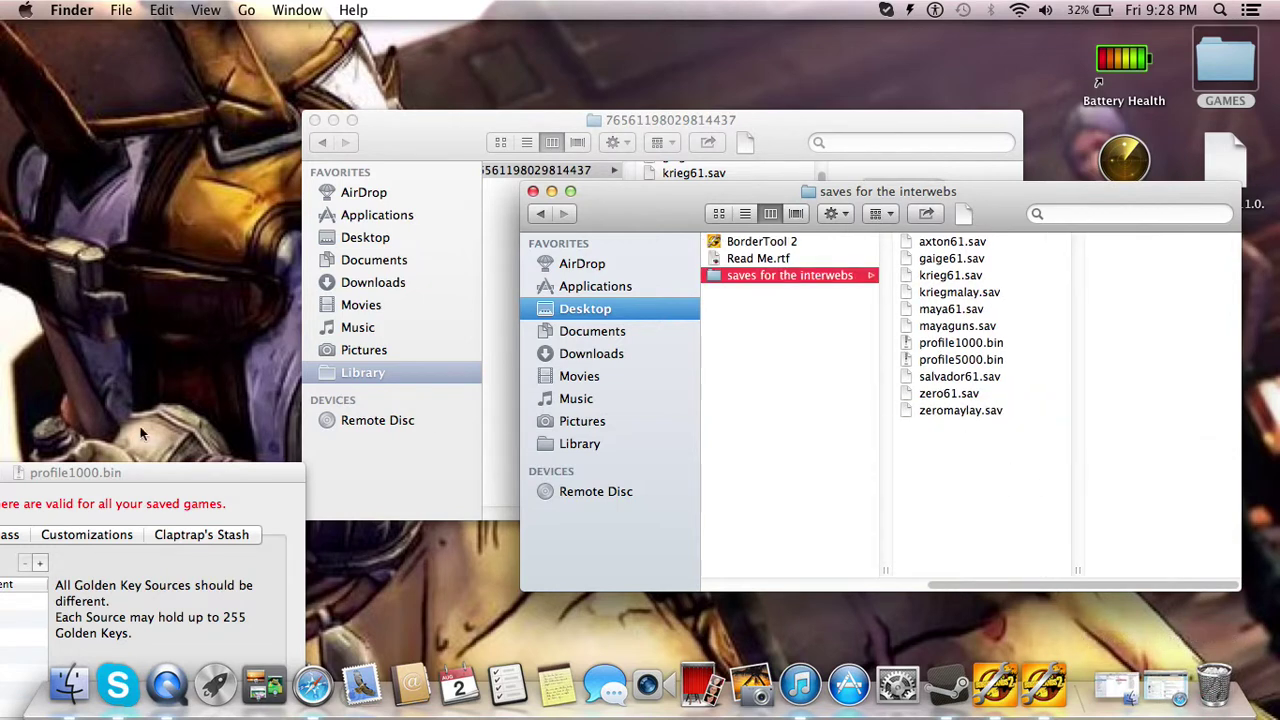
Bring the profile1000.bin window back into view and examine its golden key sources
{"action": "left_click_drag", "start_coordinate": [168, 476], "coordinate": [925, 117]}
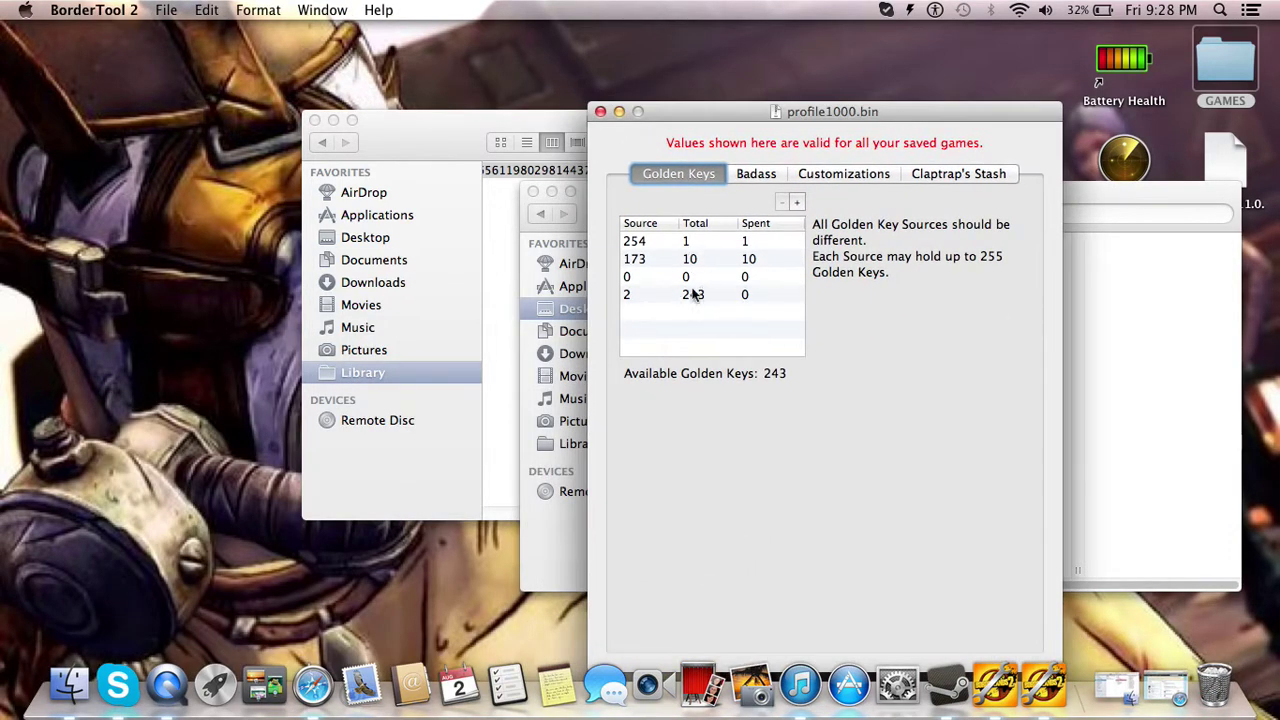
{"action": "left_click", "coordinate": [688, 243]}
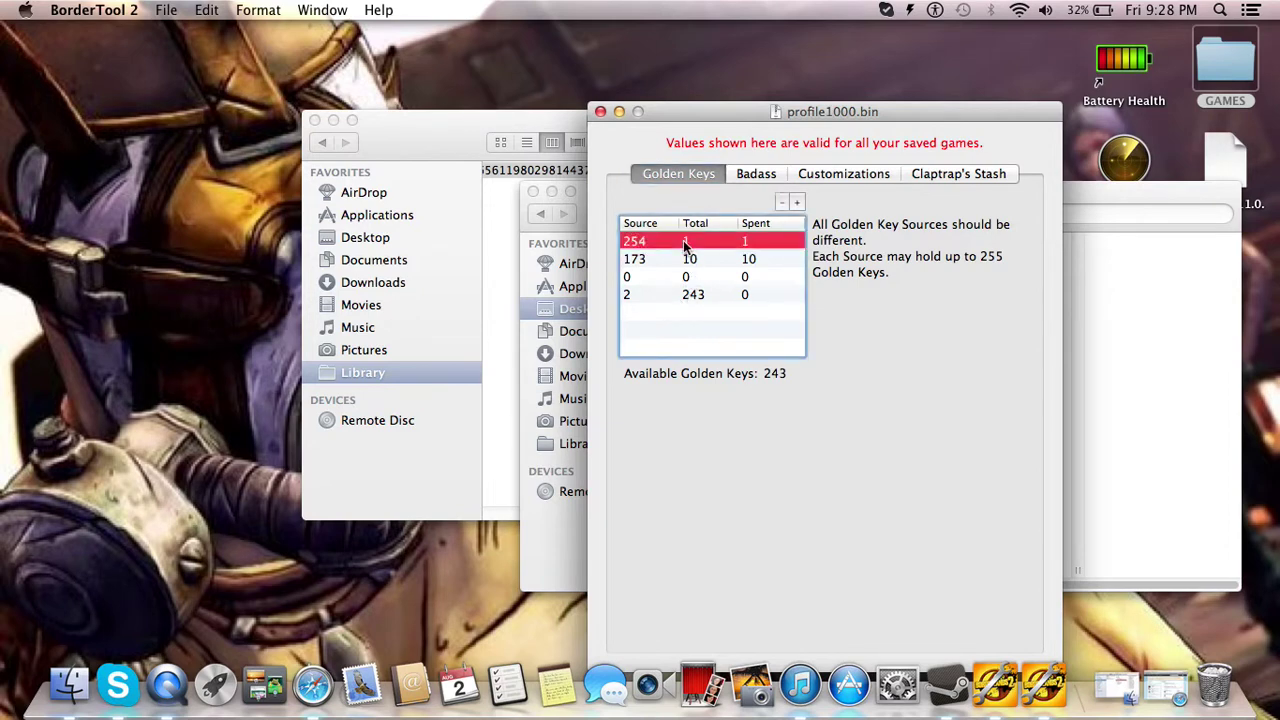
{"action": "left_click", "coordinate": [688, 259]}
{"action": "left_click", "coordinate": [688, 277]}
{"action": "left_click", "coordinate": [692, 259]}
{"action": "left_click", "coordinate": [692, 244]}
{"action": "left_click", "coordinate": [690, 280]}
Set the total golden keys of source 2 to 255
{"action": "left_click", "coordinate": [638, 297]}
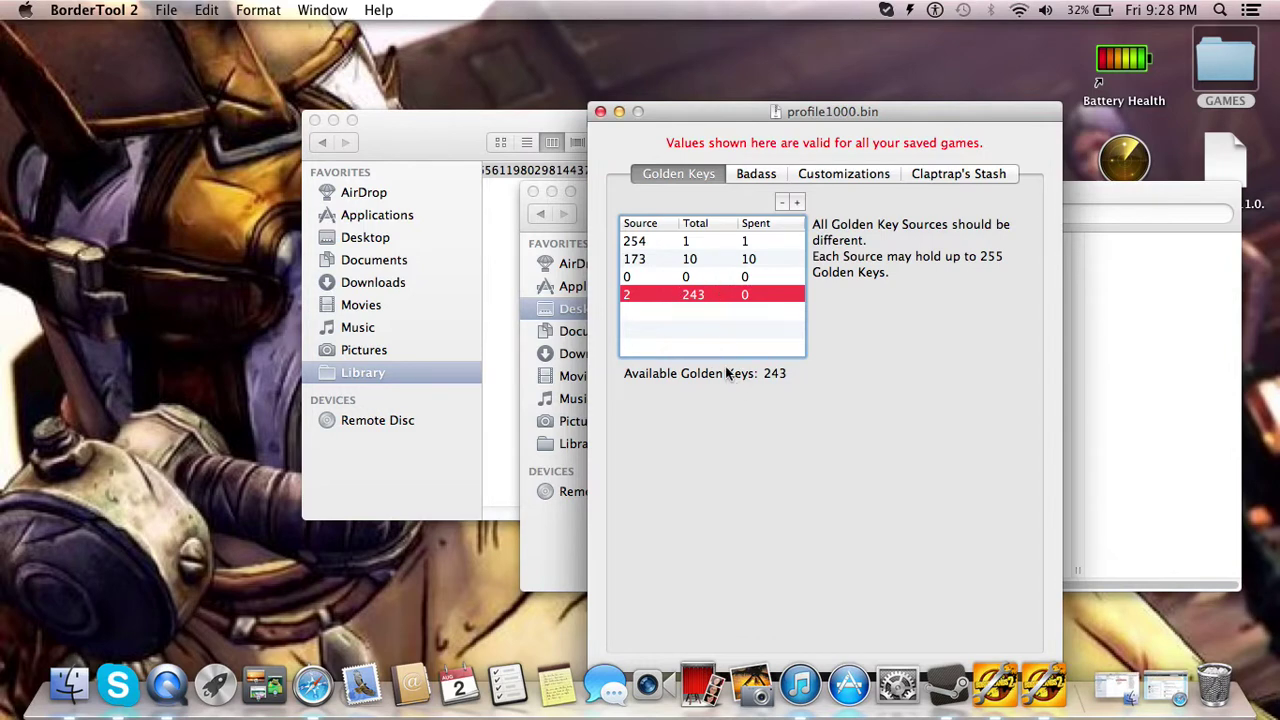
{"action": "double_click", "coordinate": [707, 300]}
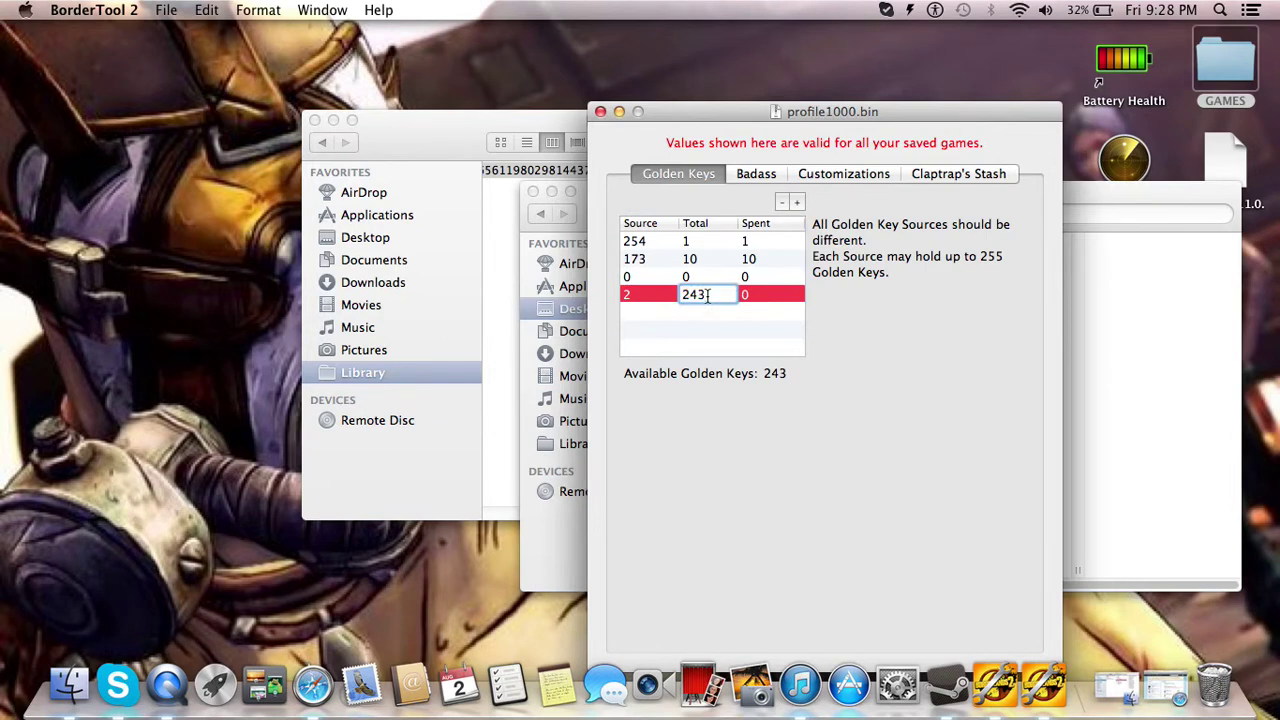
{"action": "key", "text": "BackSpace"}
{"action": "key", "text": "BackSpace"}
{"action": "type", "text": "55"}
{"action": "key", "text": "Return"}
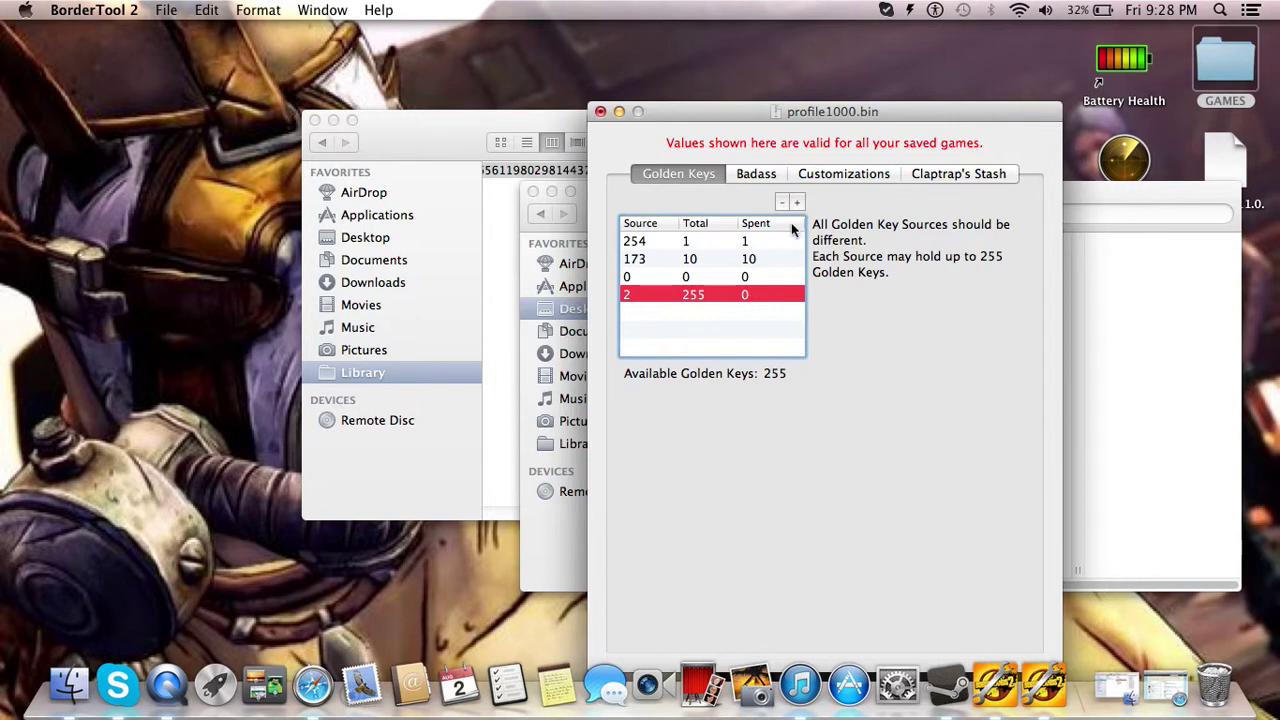
Examine the profile's Badass tokens, Badass Rank and bonus stat values
{"action": "left_click", "coordinate": [762, 176]}
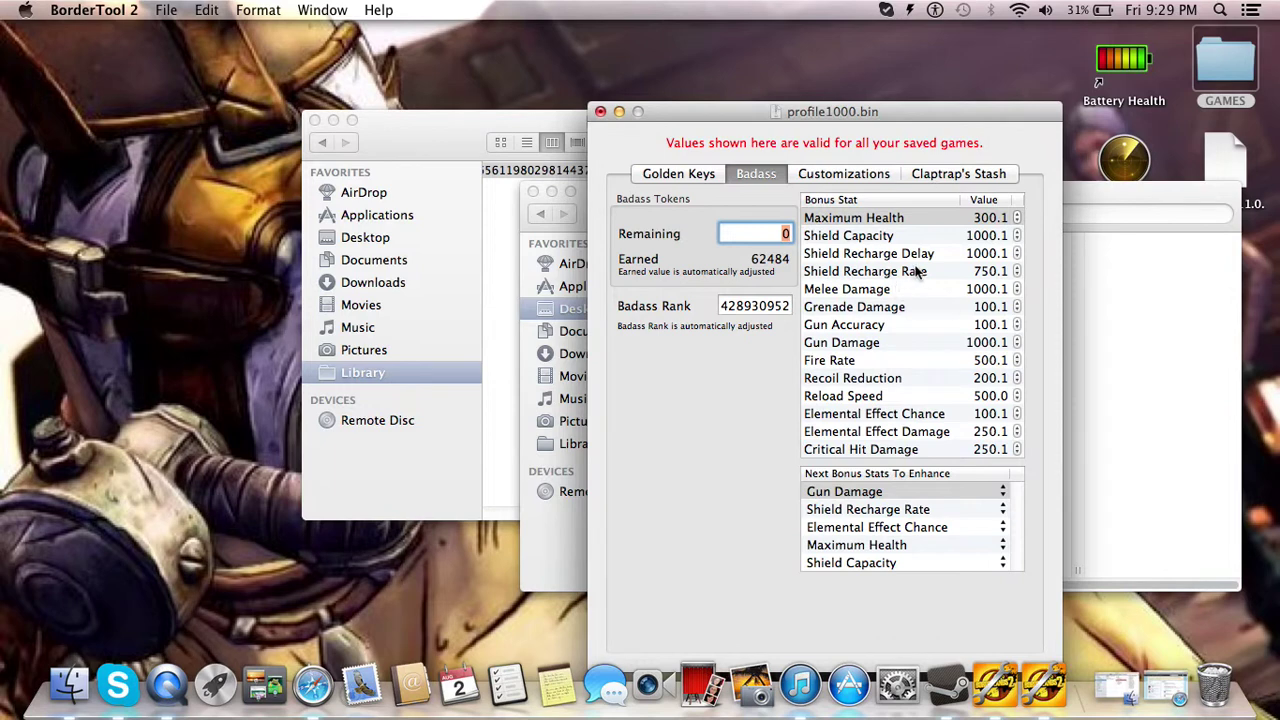
{"action": "left_click", "coordinate": [727, 305]}
{"action": "left_click", "coordinate": [773, 305]}
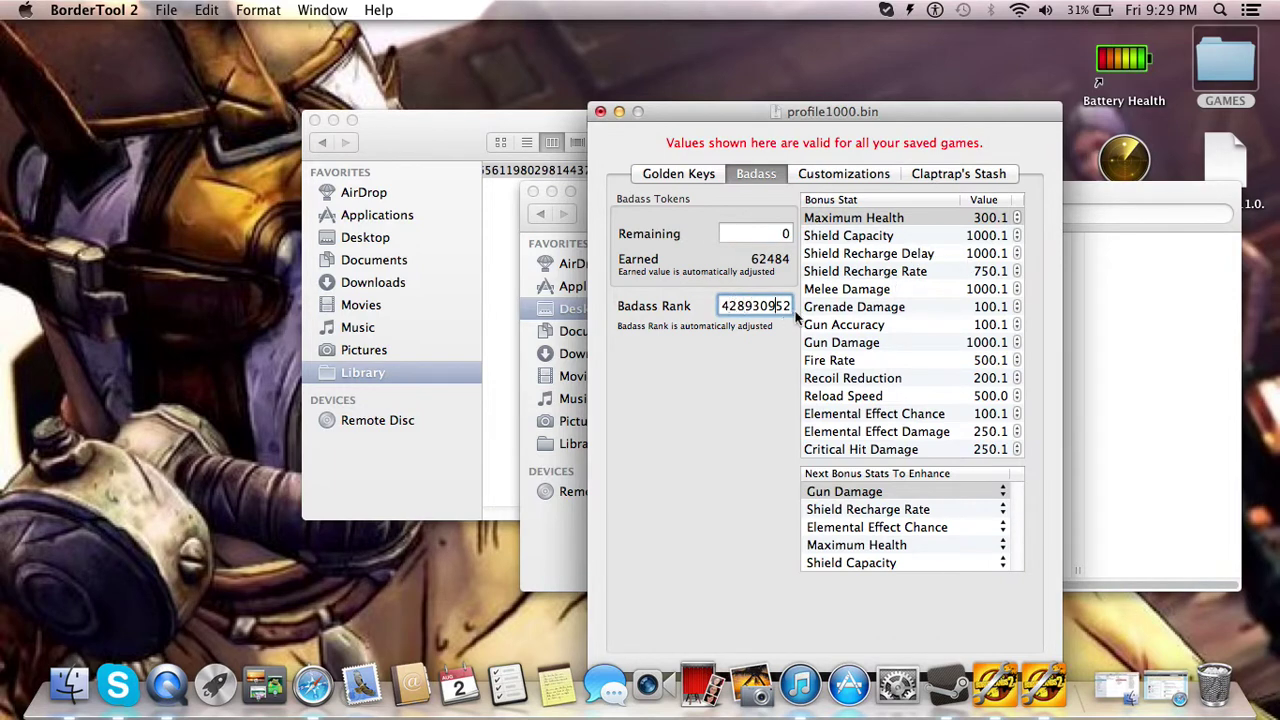
{"action": "left_click", "coordinate": [737, 306]}
{"action": "left_click_drag", "start_coordinate": [708, 118], "coordinate": [460, 61]}
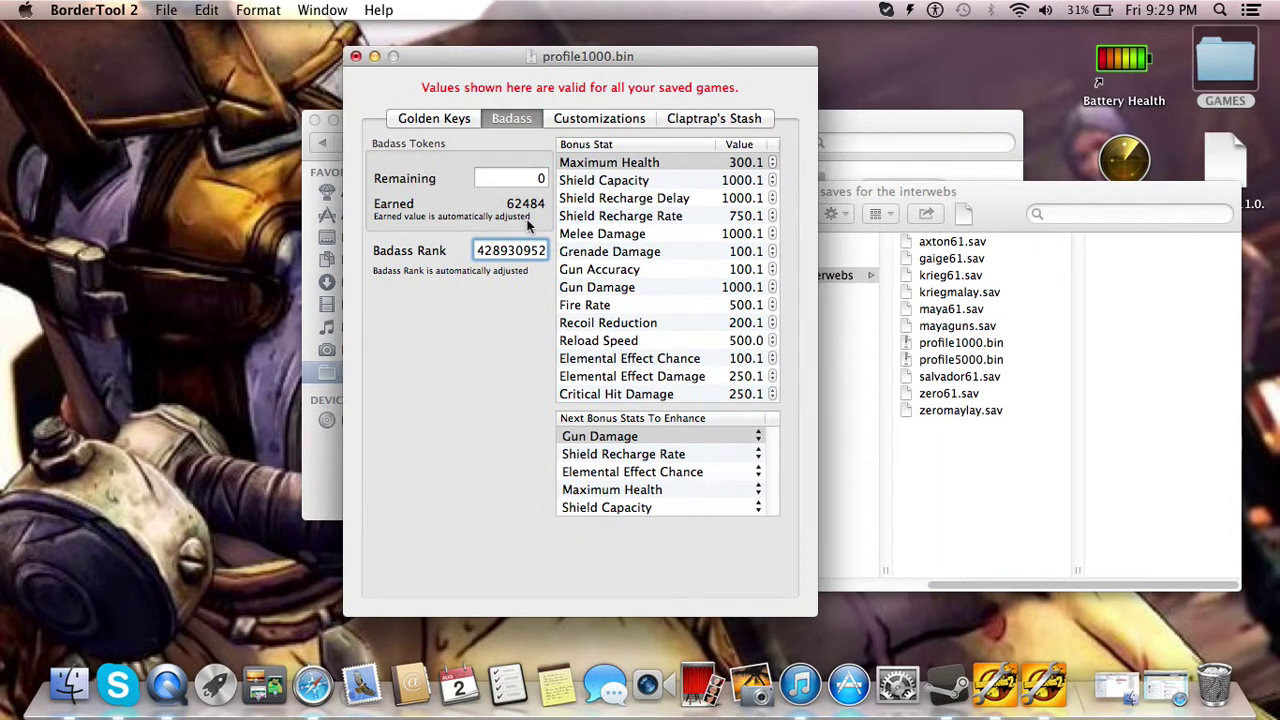
Set the Grenade Damage bonus stat to 1000.1
{"action": "left_click", "coordinate": [741, 259]}
{"action": "left_click", "coordinate": [745, 252]}
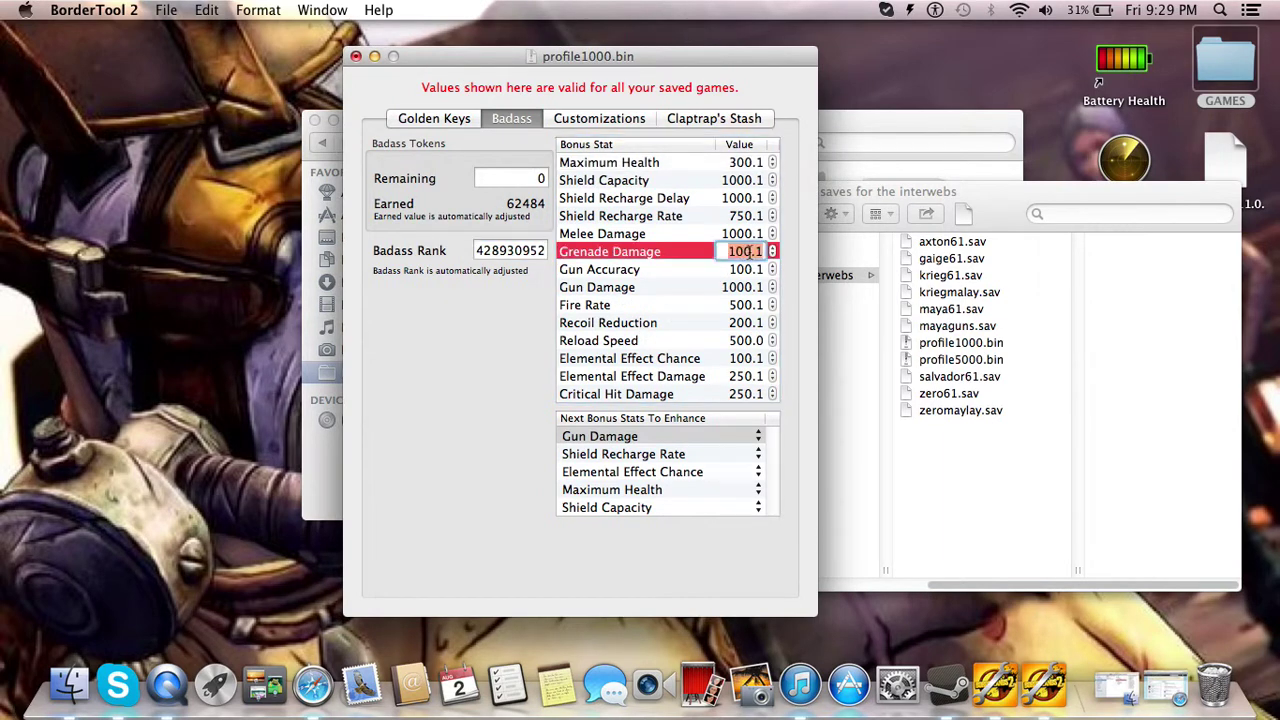
{"action": "type", "text": "1000.1"}
{"action": "key", "text": "Return"}
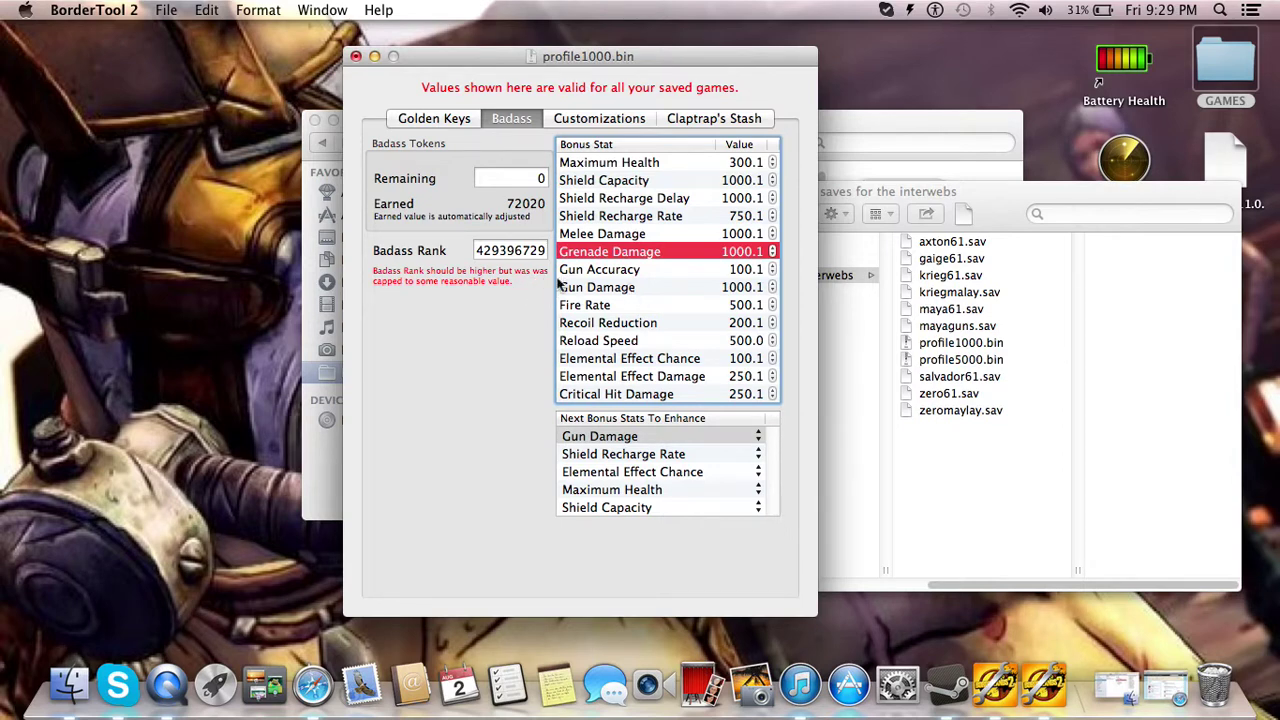
Check the Badass Rank field, then set the Grenade Damage bonus stat to 100.0
{"action": "left_click", "coordinate": [477, 251]}
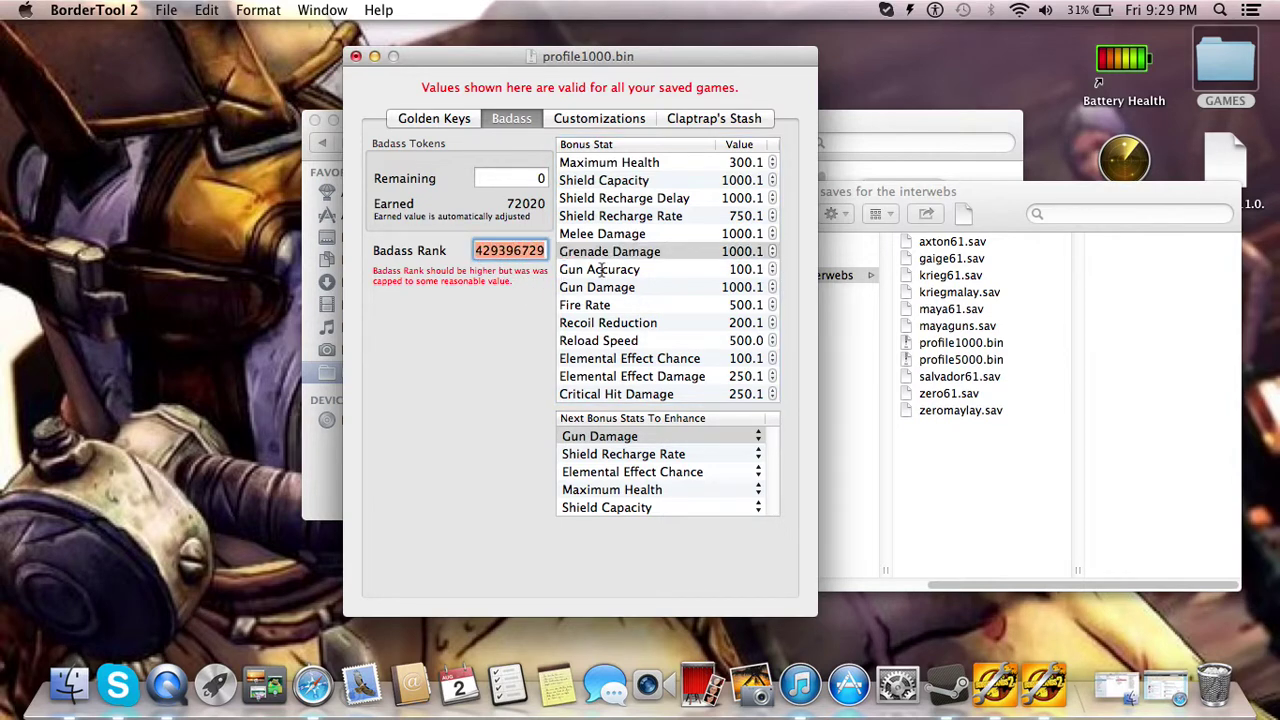
{"action": "left_click", "coordinate": [734, 254]}
{"action": "double_click", "coordinate": [734, 254]}
{"action": "left_click", "coordinate": [738, 251]}
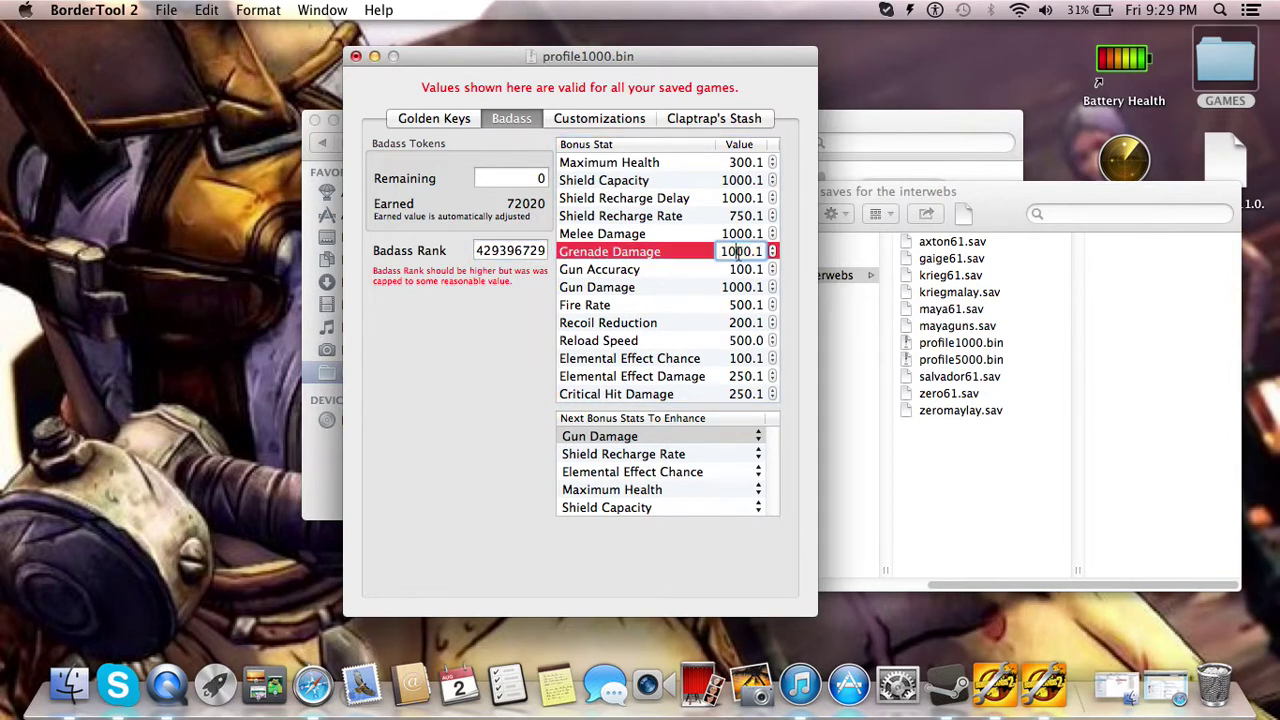
{"action": "key", "text": "BackSpace"}
{"action": "key", "text": "Return"}
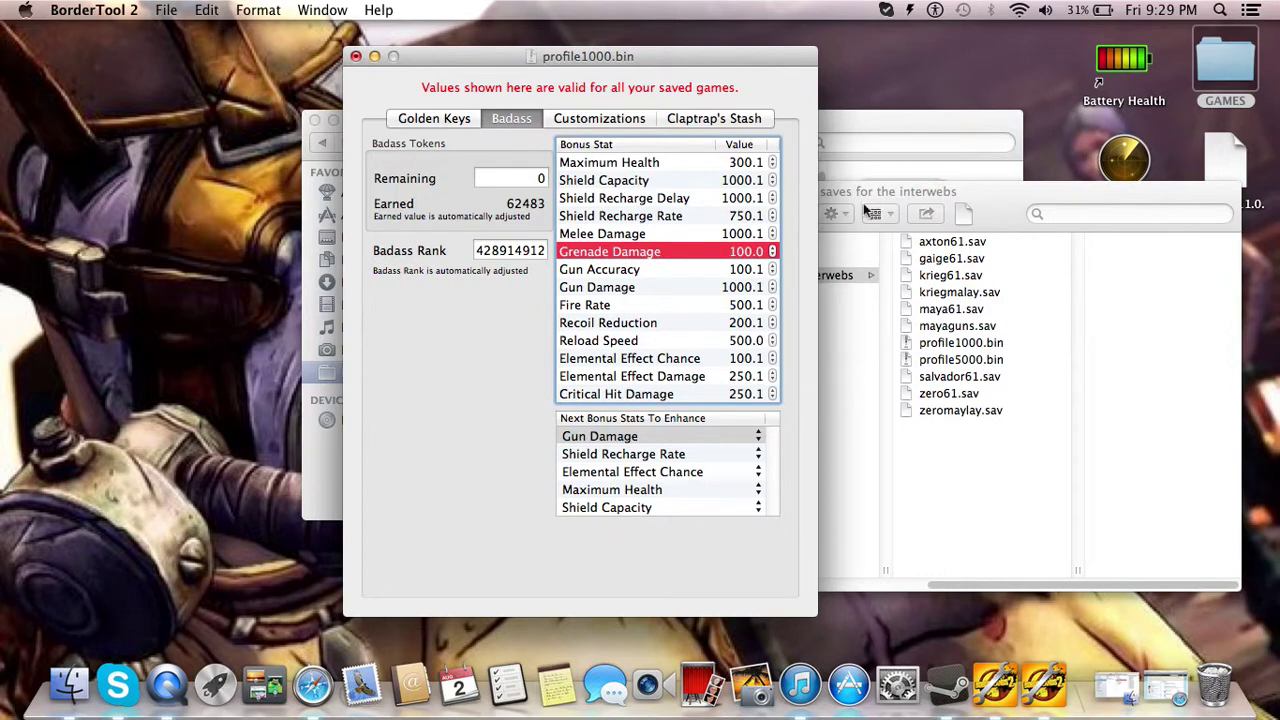
Compare profile1000.bin and profile5000.bin in the saves for the interwebs folder, checking the open profile's Fire Rate and Gun Damage bonuses
{"action": "left_click_drag", "start_coordinate": [745, 57], "coordinate": [690, 165]}
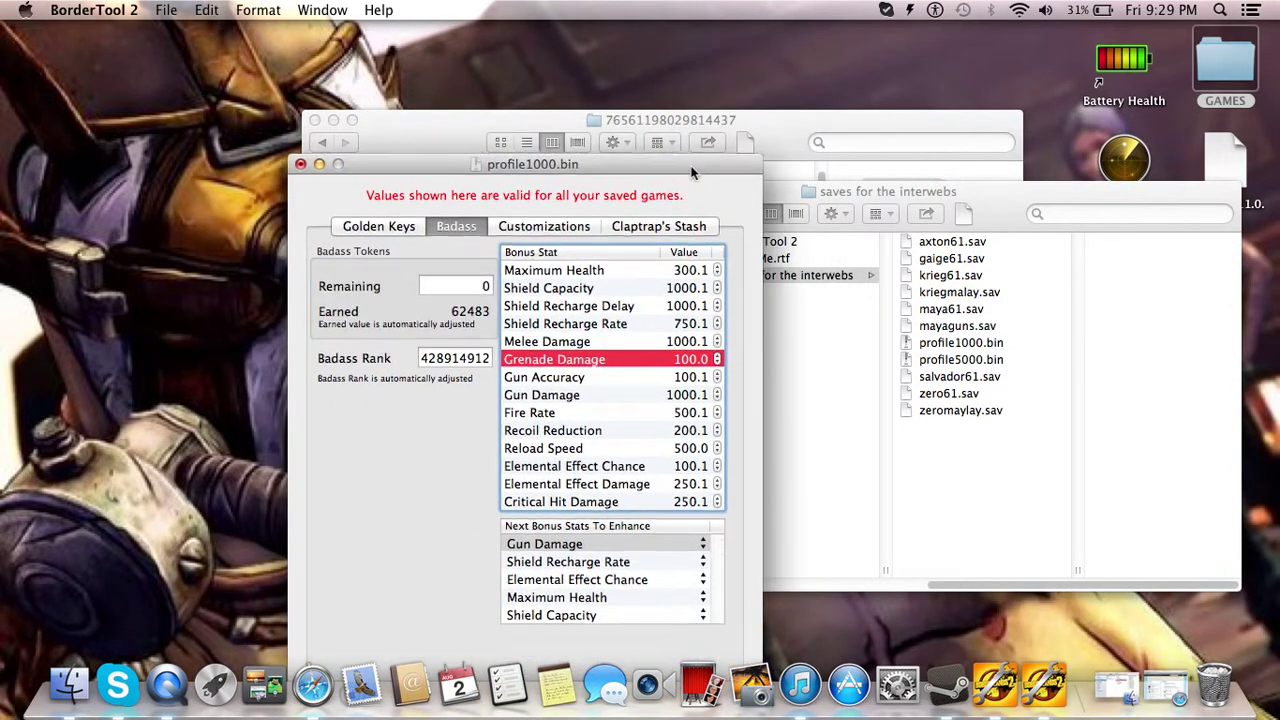
{"action": "left_click", "coordinate": [952, 345]}
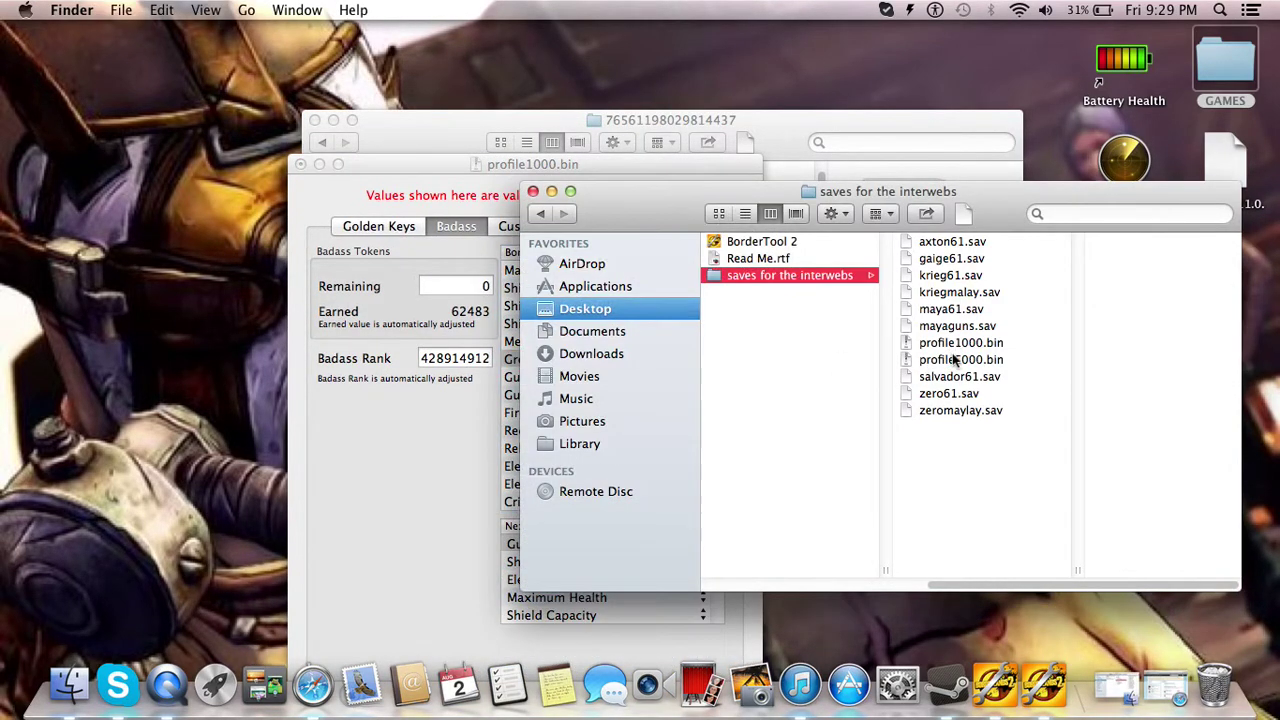
{"action": "left_click", "coordinate": [951, 347]}
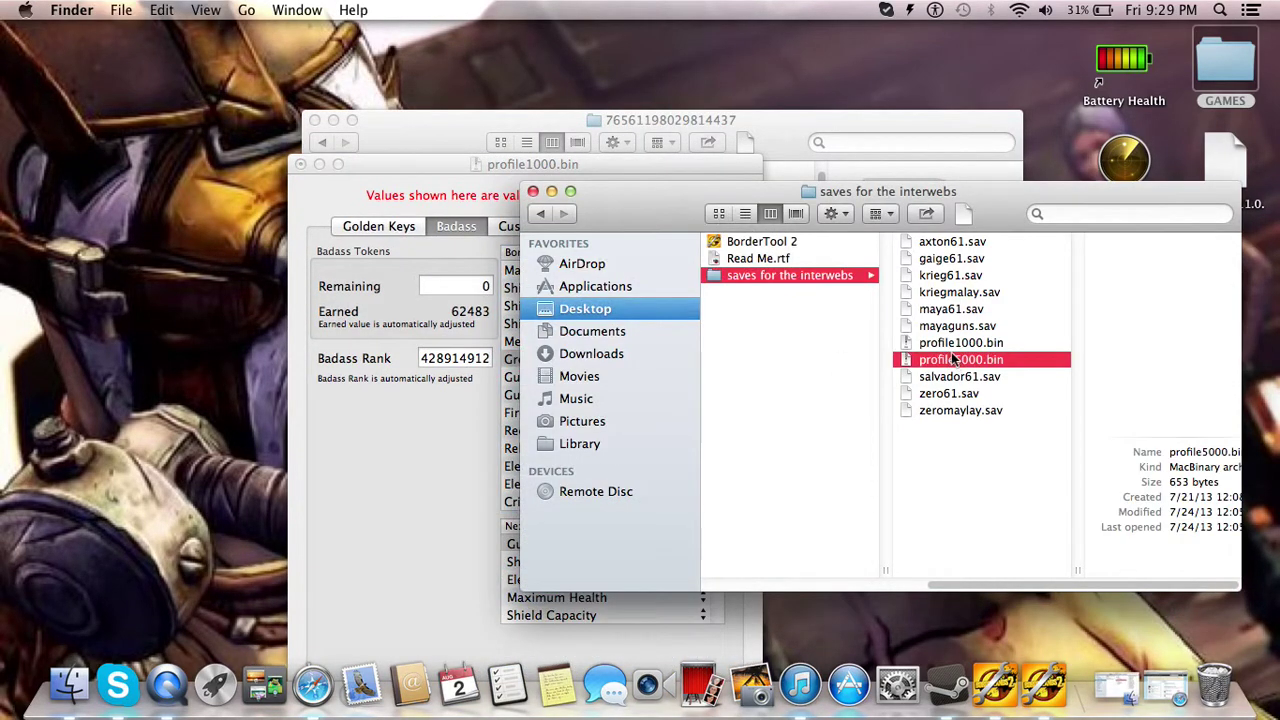
{"action": "left_click", "coordinate": [468, 168]}
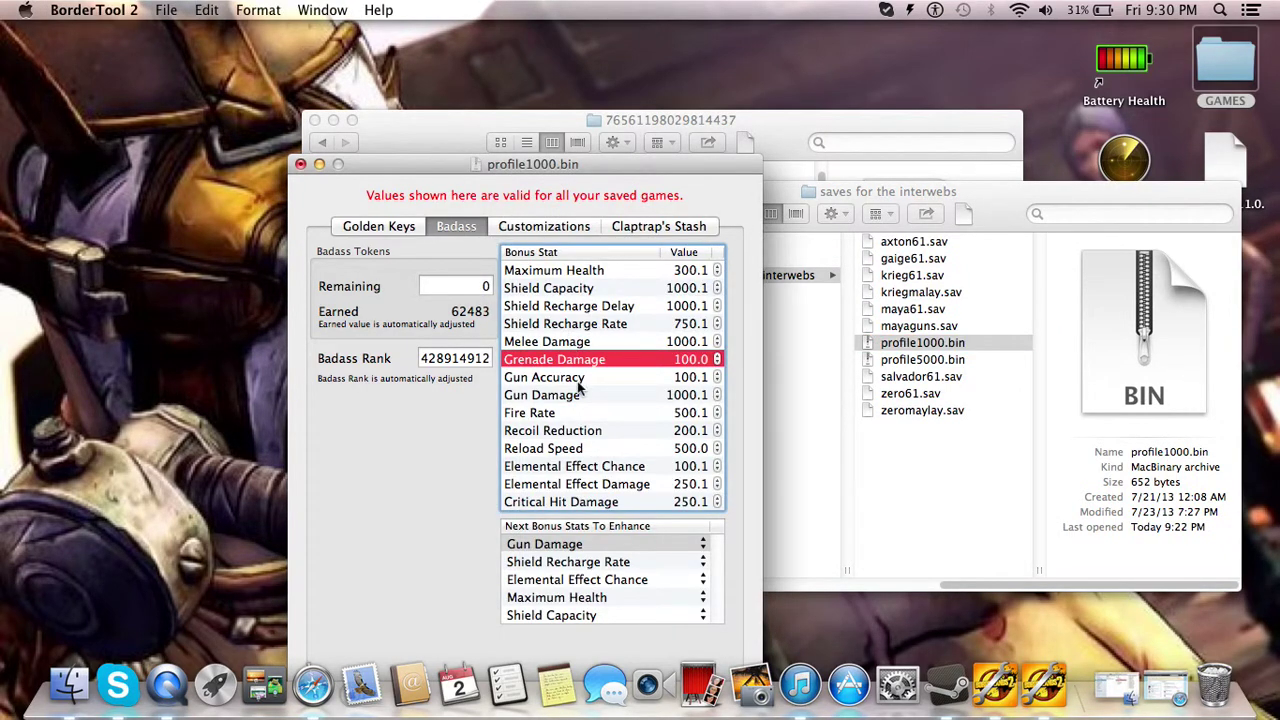
{"action": "left_click", "coordinate": [581, 411]}
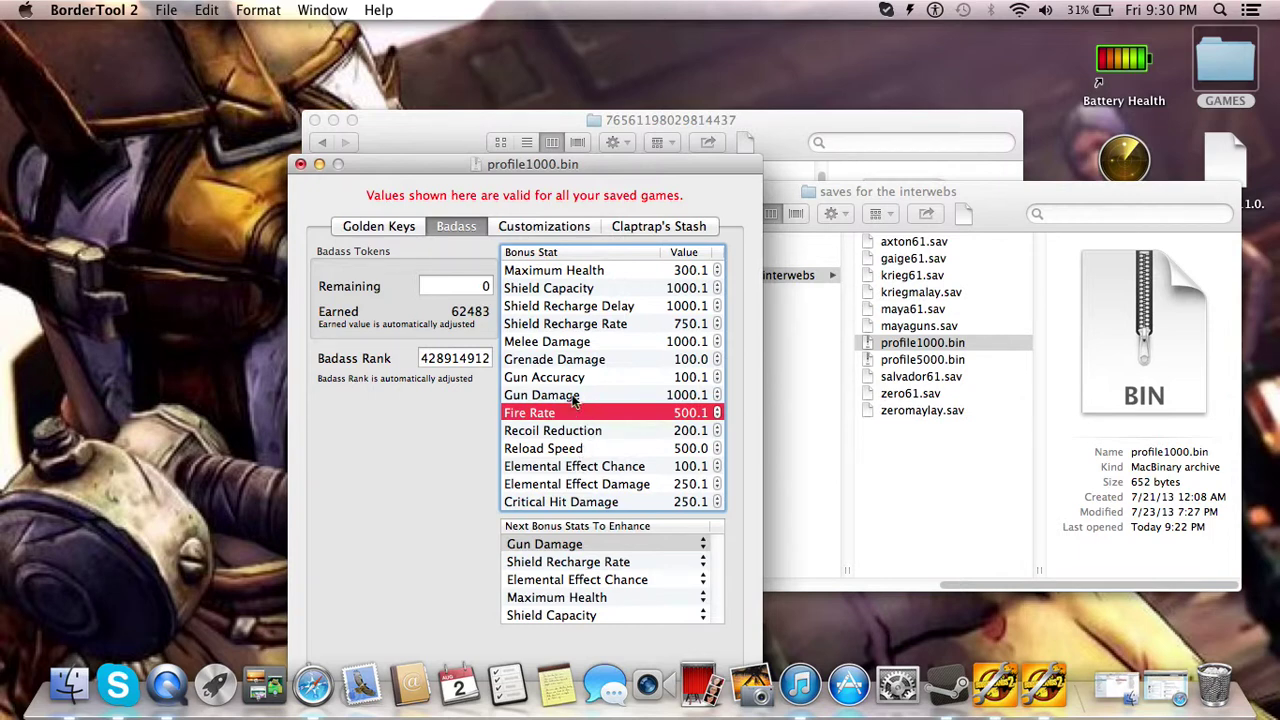
{"action": "left_click", "coordinate": [620, 396]}
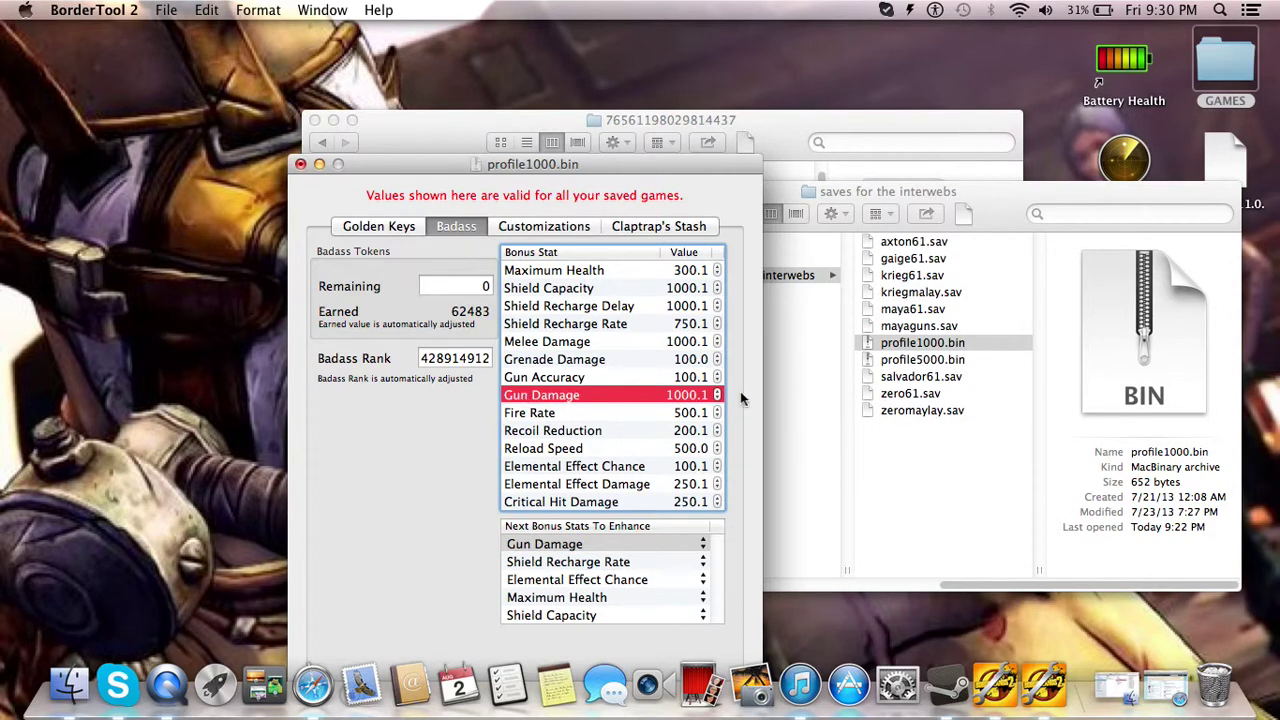
{"action": "left_click", "coordinate": [897, 364]}
{"action": "left_click", "coordinate": [897, 364]}
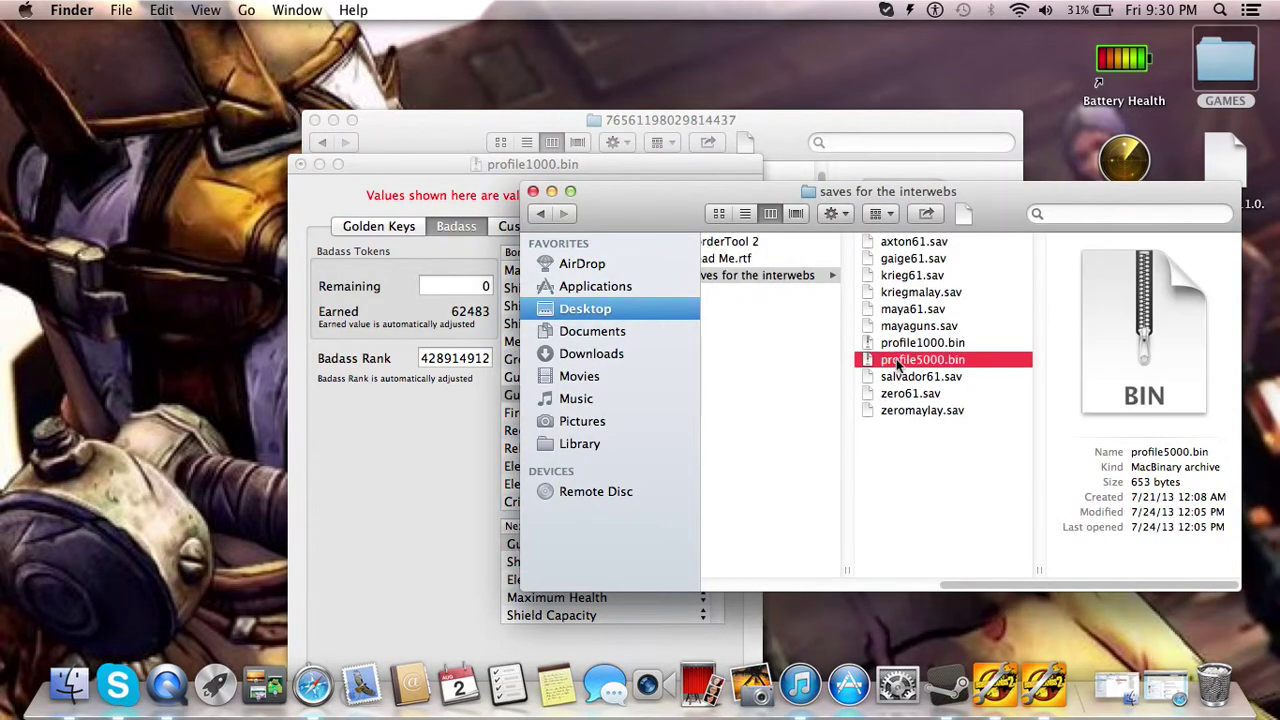
{"action": "left_click", "coordinate": [889, 344]}
{"action": "left_click", "coordinate": [430, 420]}
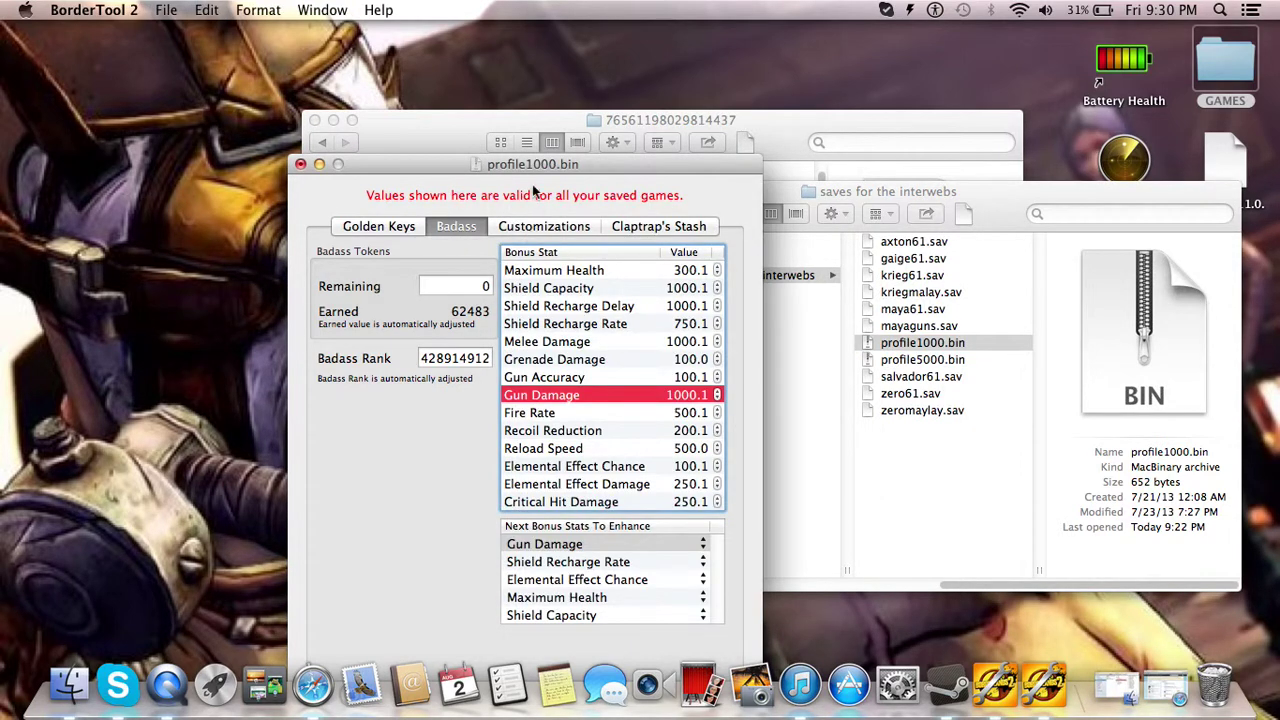
Examine the profile's customizations list, including which Bandit Technical skins are available and used
{"action": "left_click_drag", "start_coordinate": [530, 170], "coordinate": [620, 120]}
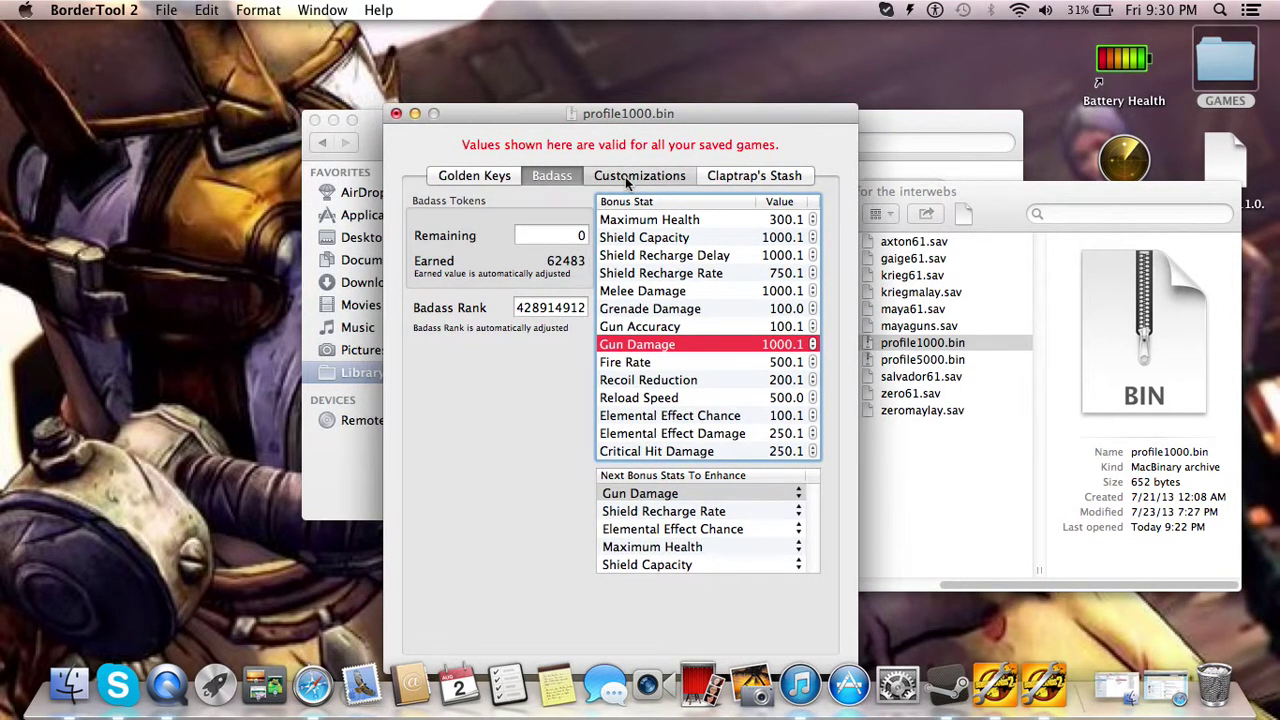
{"action": "left_click", "coordinate": [630, 176]}
{"action": "left_click_drag", "start_coordinate": [620, 128], "coordinate": [630, 65]}
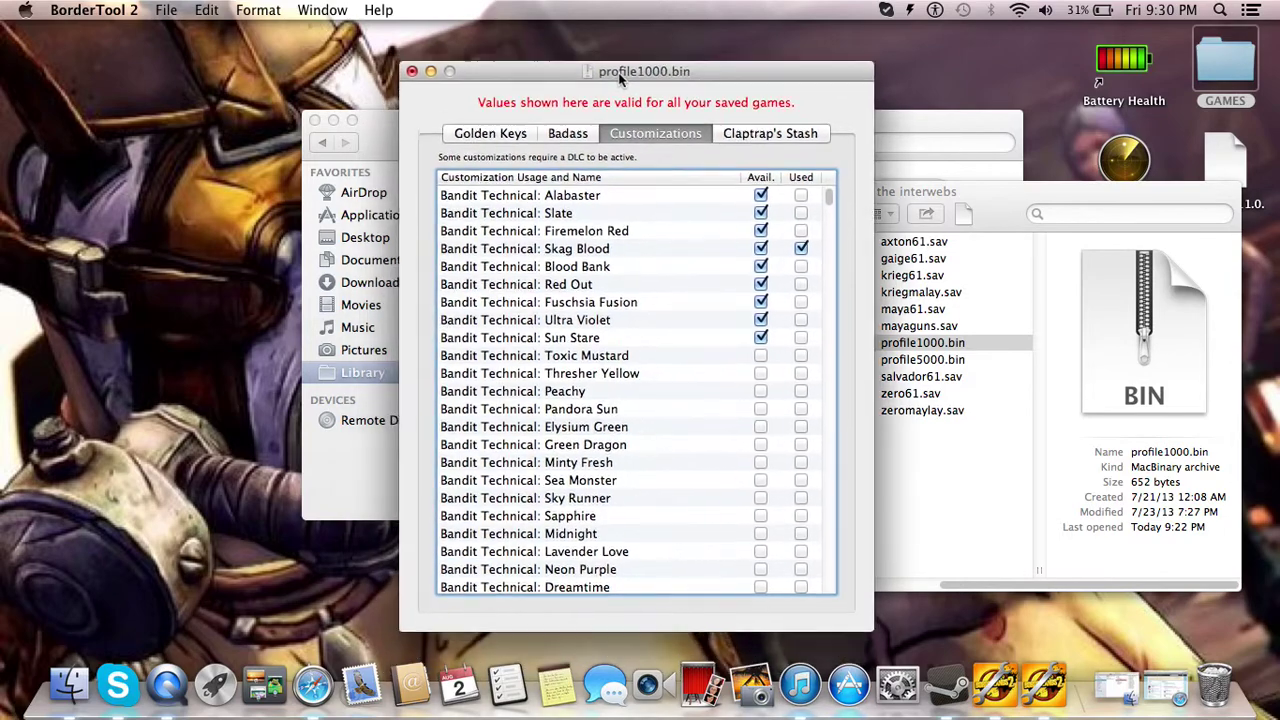
{"action": "mouse_move", "coordinate": [823, 178]}
{"action": "left_mouse_down"}
{"action": "mouse_move", "coordinate": [827, 566]}
{"action": "mouse_move", "coordinate": [823, 172]}
{"action": "left_mouse_up"}
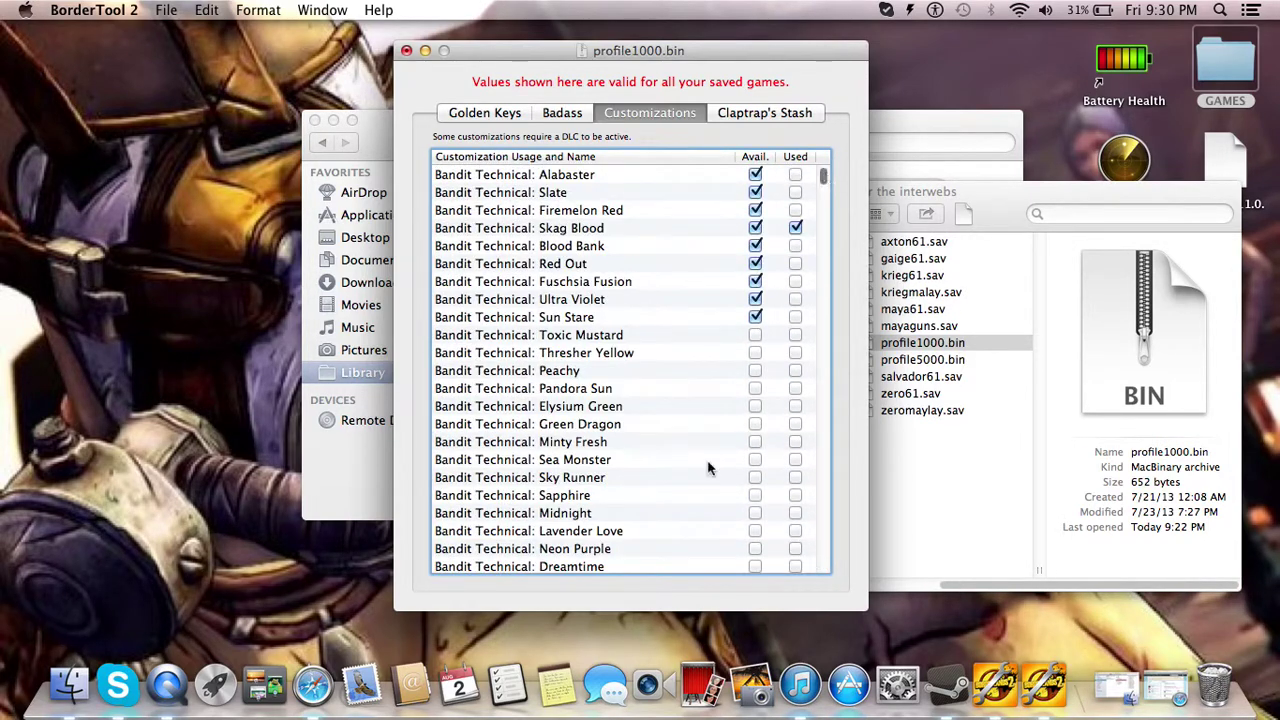
{"action": "scroll", "coordinate": [696, 374], "scroll_direction": "down", "scroll_amount": 10}
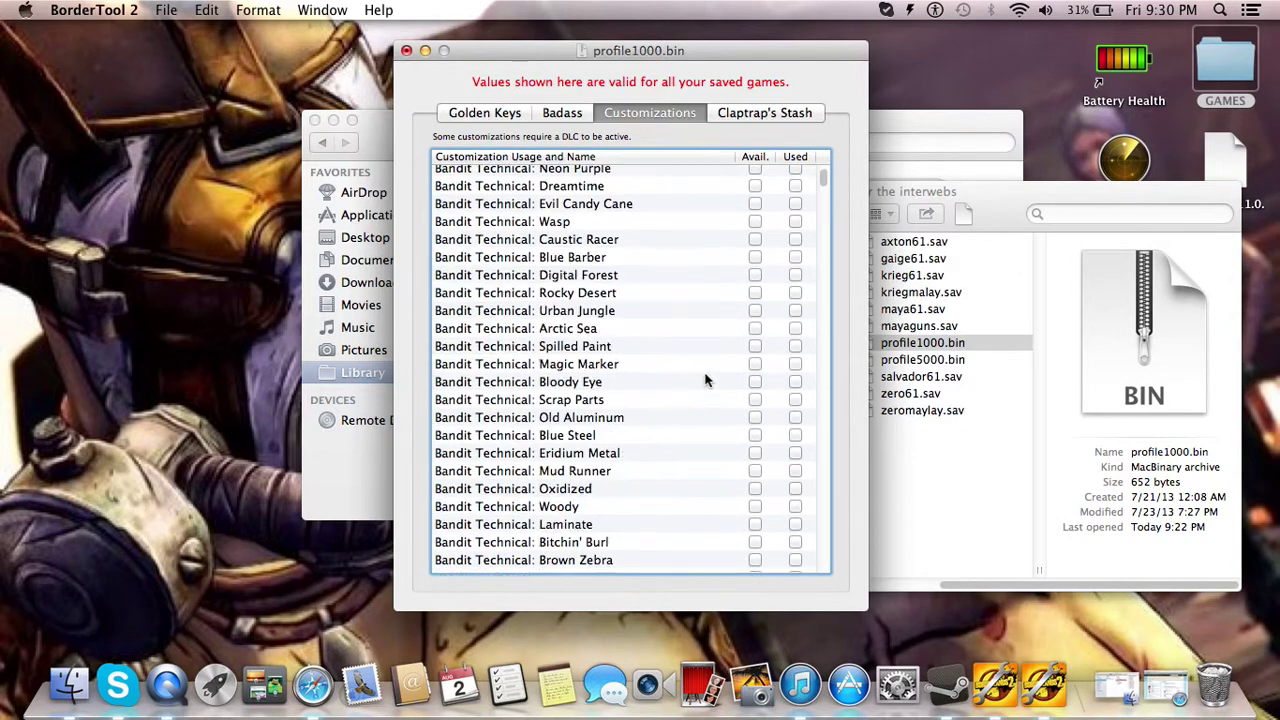
{"action": "mouse_move", "coordinate": [823, 180]}
{"action": "left_mouse_down"}
{"action": "mouse_move", "coordinate": [828, 585]}
{"action": "mouse_move", "coordinate": [833, 368]}
{"action": "mouse_move", "coordinate": [818, 176]}
{"action": "left_mouse_up"}
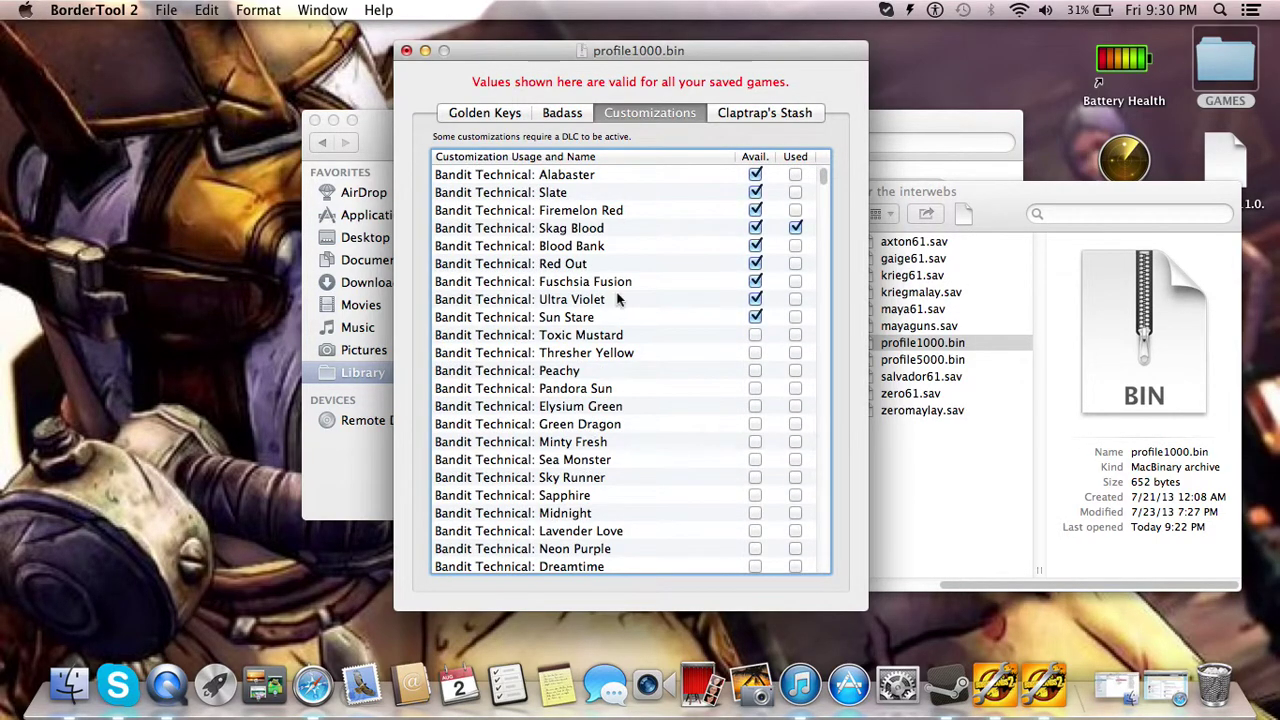
Make the Bandit Technical customizations from Toxic Mustard through Wasp available
{"action": "left_click", "coordinate": [755, 335]}
{"action": "left_click", "coordinate": [755, 353]}
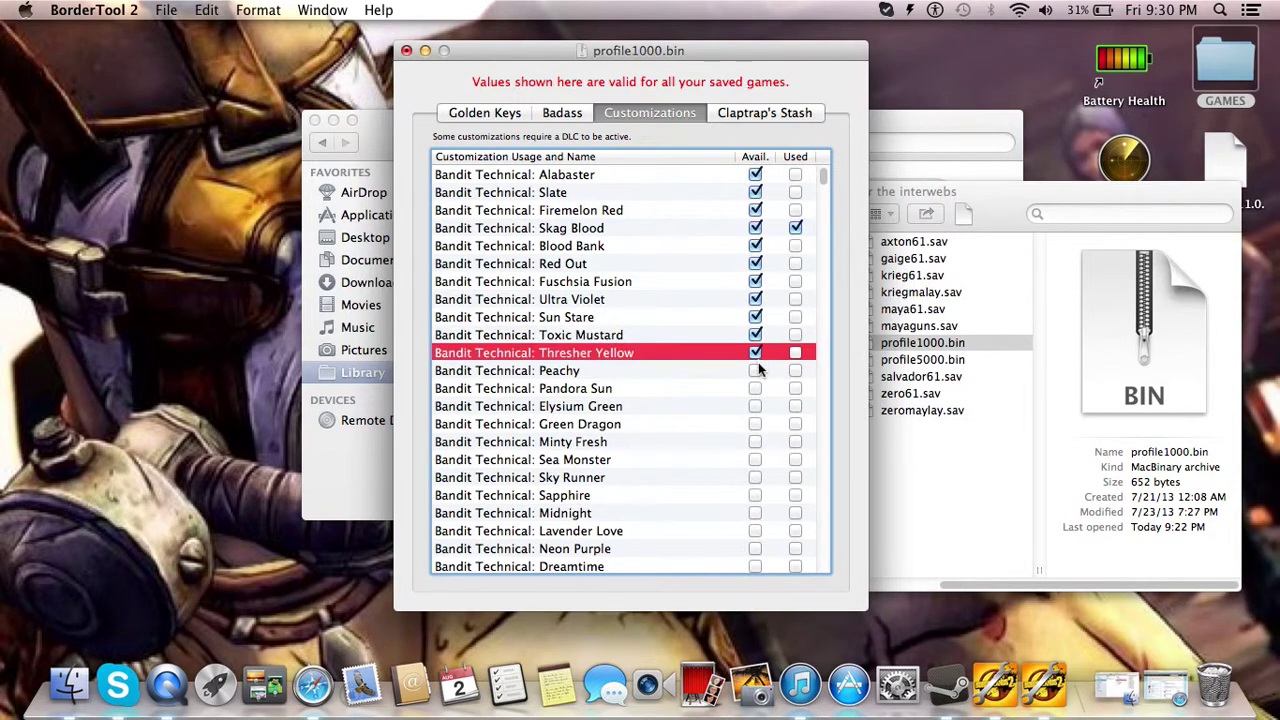
{"action": "left_click", "coordinate": [755, 371]}
{"action": "left_click", "coordinate": [755, 388]}
{"action": "left_click", "coordinate": [755, 406]}
{"action": "left_click", "coordinate": [755, 424]}
{"action": "left_click", "coordinate": [755, 442]}
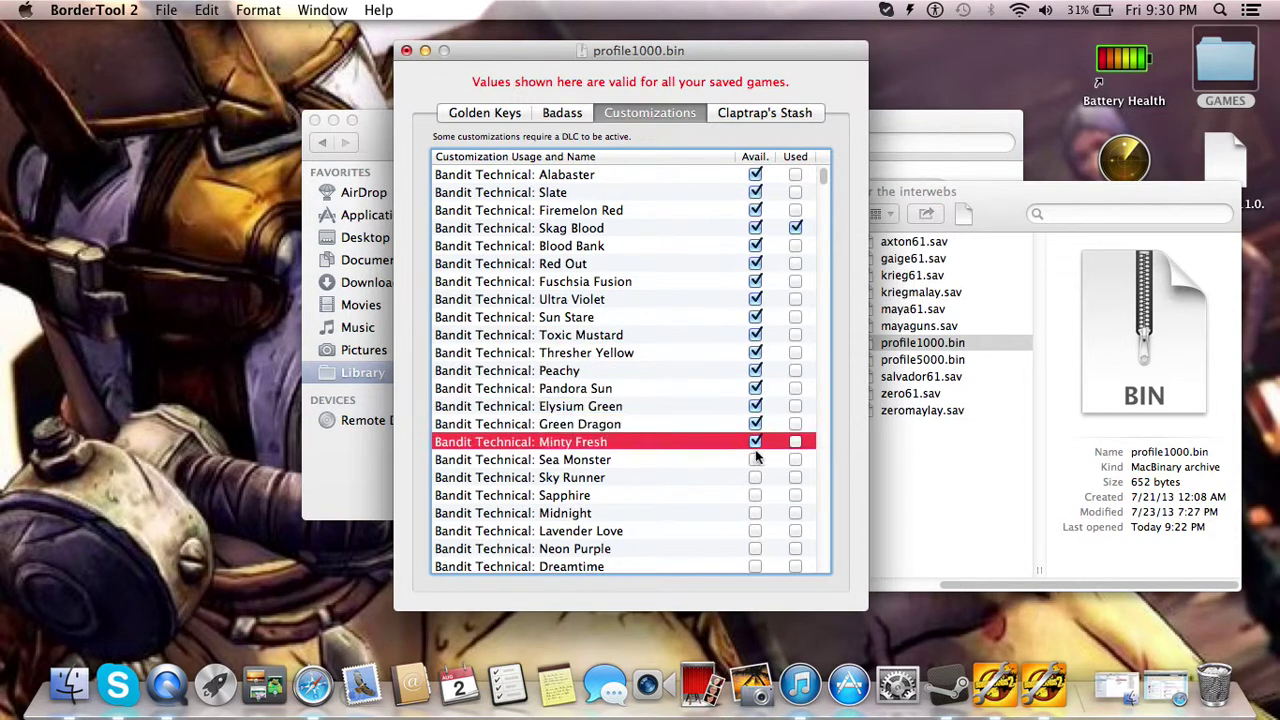
{"action": "left_click", "coordinate": [755, 459]}
{"action": "left_click", "coordinate": [755, 477]}
{"action": "left_click", "coordinate": [755, 495]}
{"action": "scroll", "coordinate": [772, 488], "scroll_direction": "down", "scroll_amount": 2}
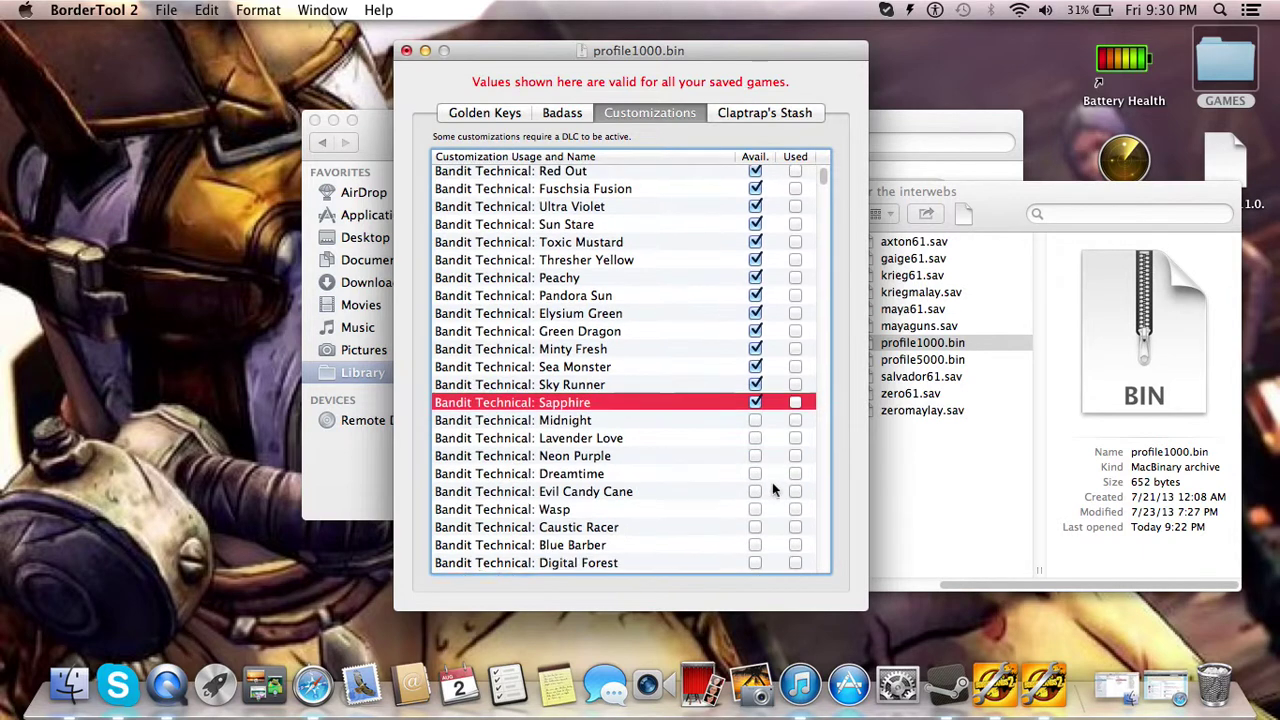
{"action": "scroll", "coordinate": [772, 488], "scroll_direction": "down", "scroll_amount": 2}
{"action": "left_click", "coordinate": [755, 360]}
{"action": "left_click", "coordinate": [755, 378]}
{"action": "left_click", "coordinate": [755, 396]}
{"action": "left_click", "coordinate": [755, 413]}
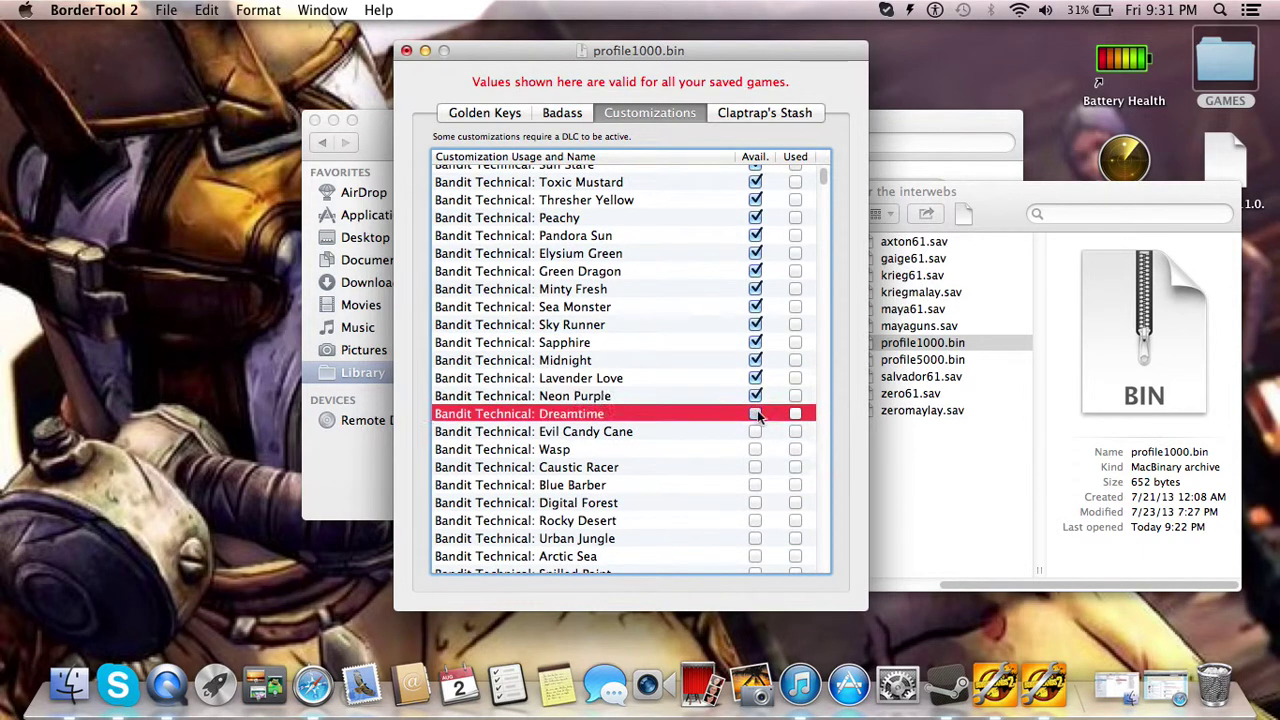
{"action": "left_click", "coordinate": [755, 431]}
{"action": "left_click", "coordinate": [755, 449]}
{"action": "left_click", "coordinate": [755, 467]}
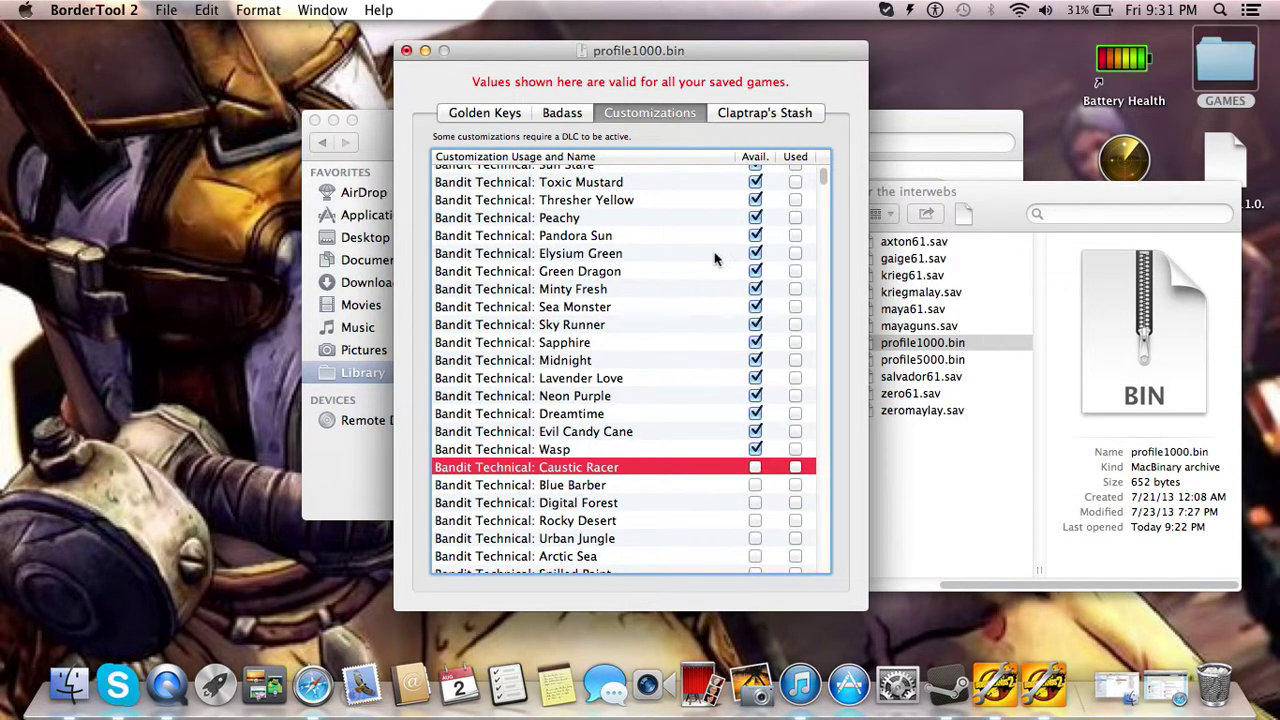
Add a new weapon to Claptrap's Stash, view its part settings, and remove it again
{"action": "left_click", "coordinate": [744, 117]}
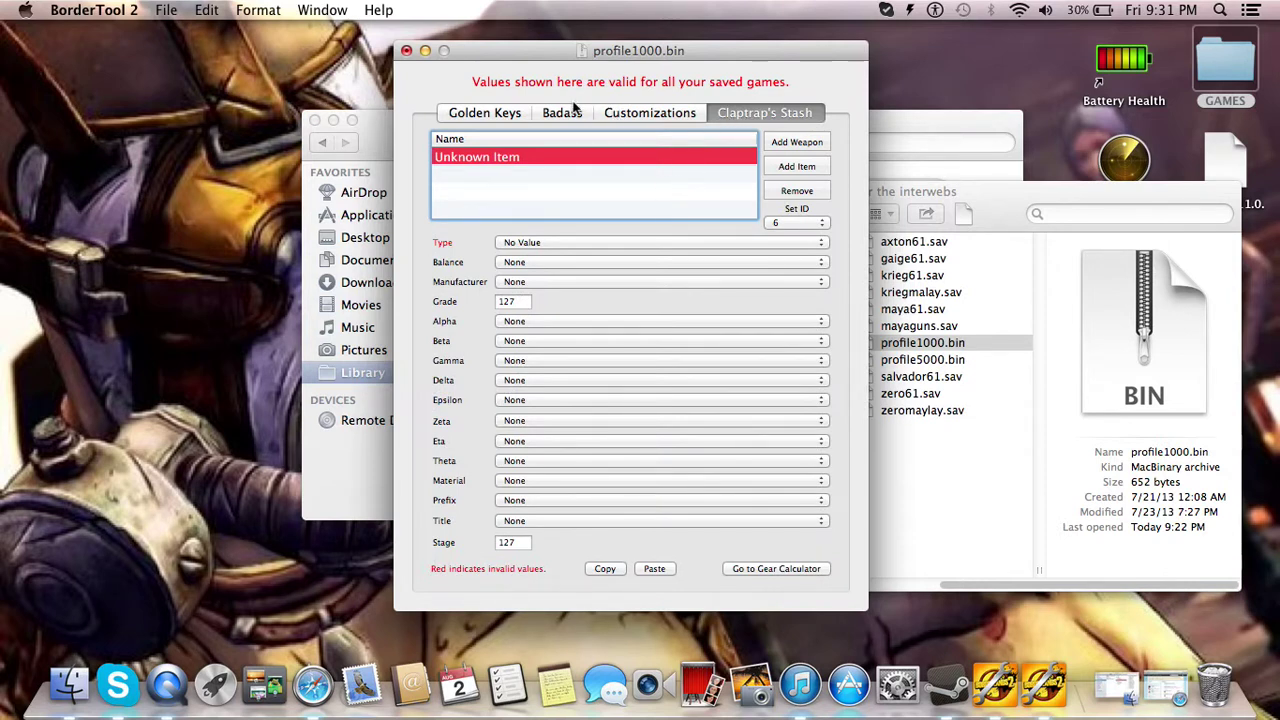
{"action": "left_click", "coordinate": [804, 146]}
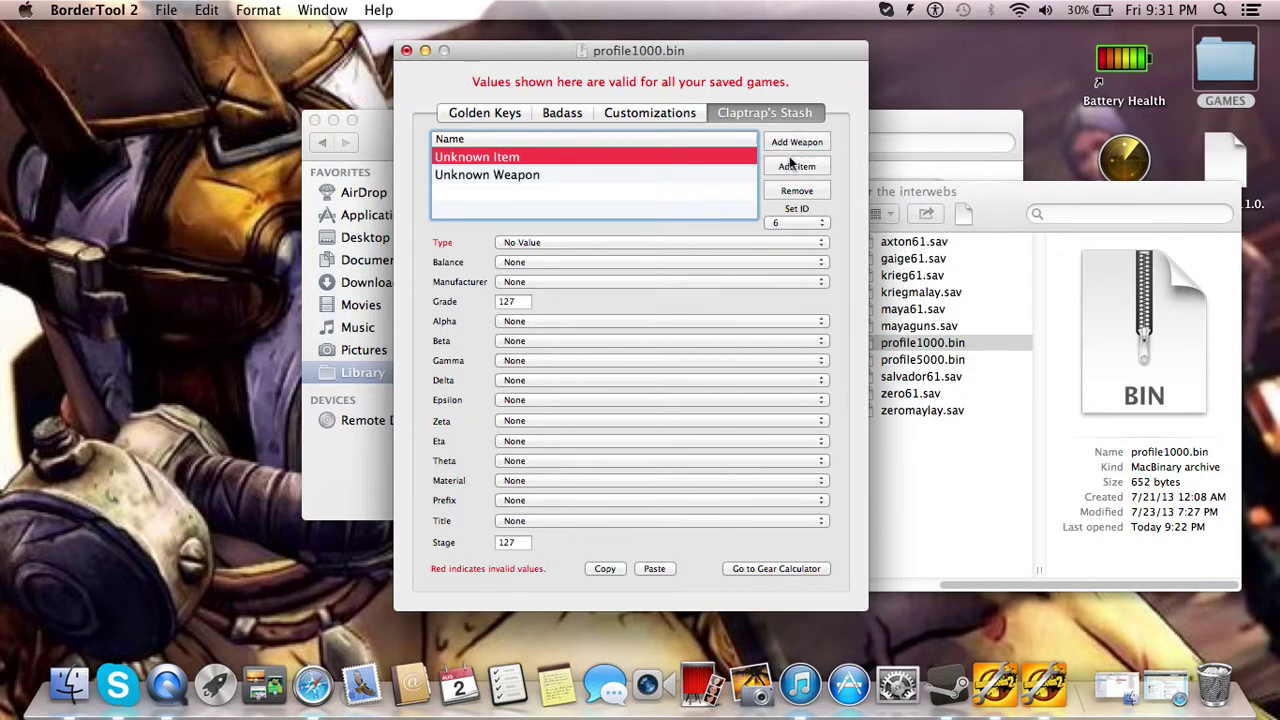
{"action": "left_click", "coordinate": [606, 175]}
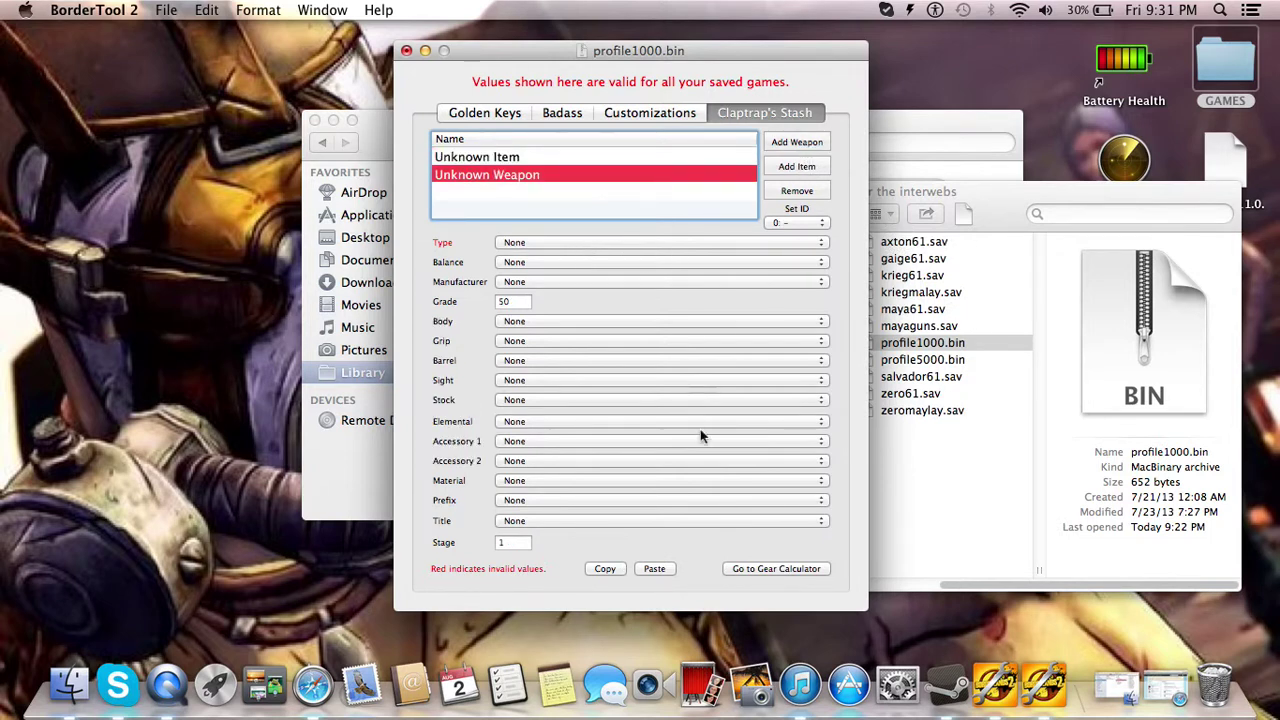
{"action": "left_click", "coordinate": [793, 191]}
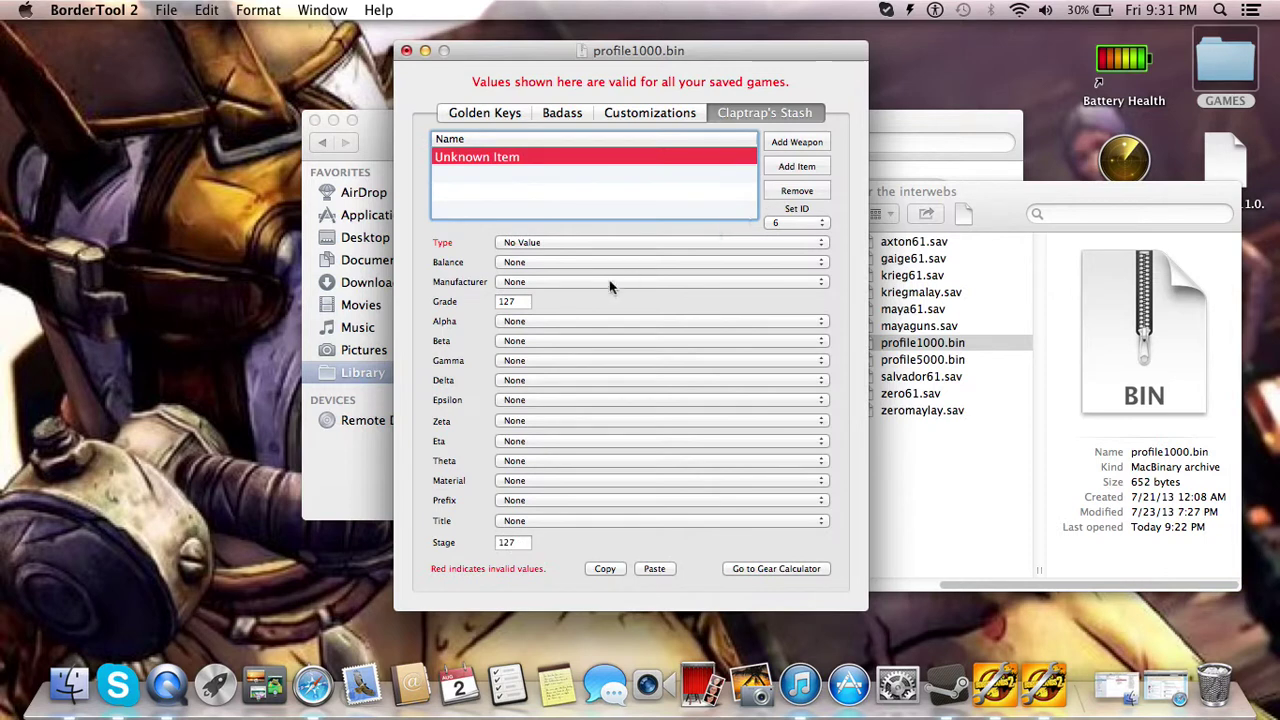
Return to the Badass values and close profile1000.bin without saving the changes
{"action": "left_click", "coordinate": [561, 111]}
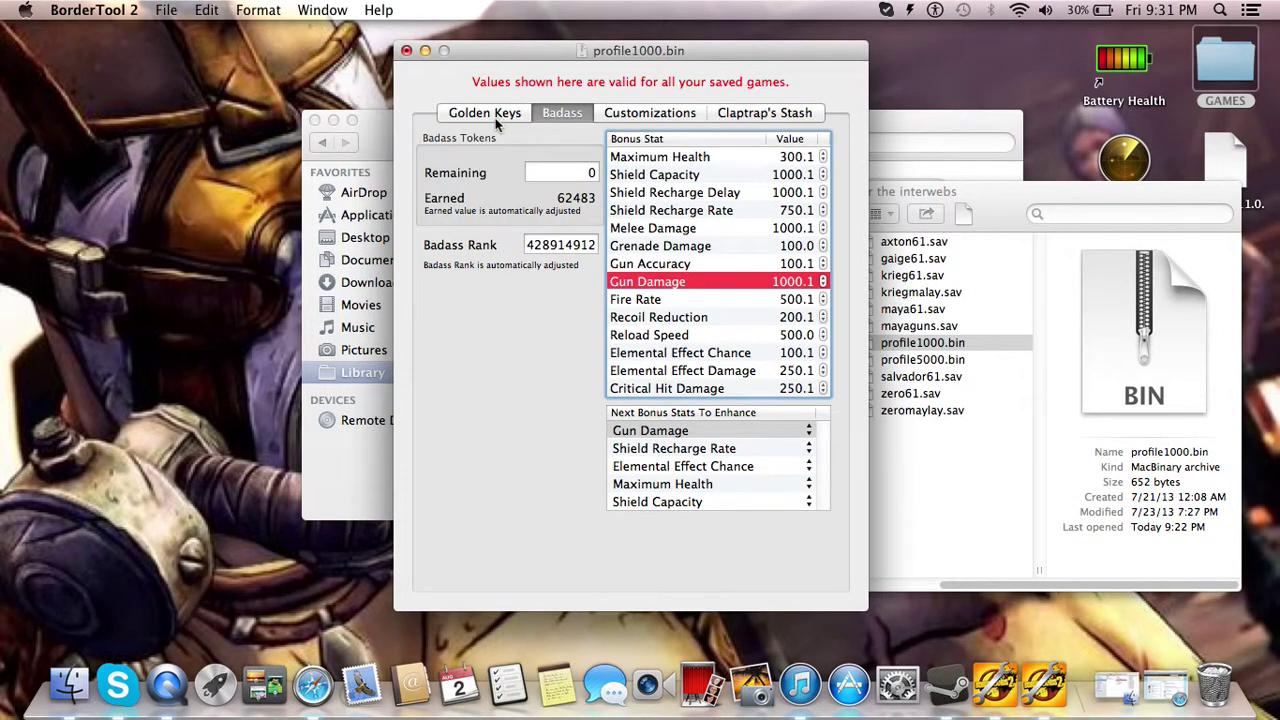
{"action": "left_click", "coordinate": [407, 52]}
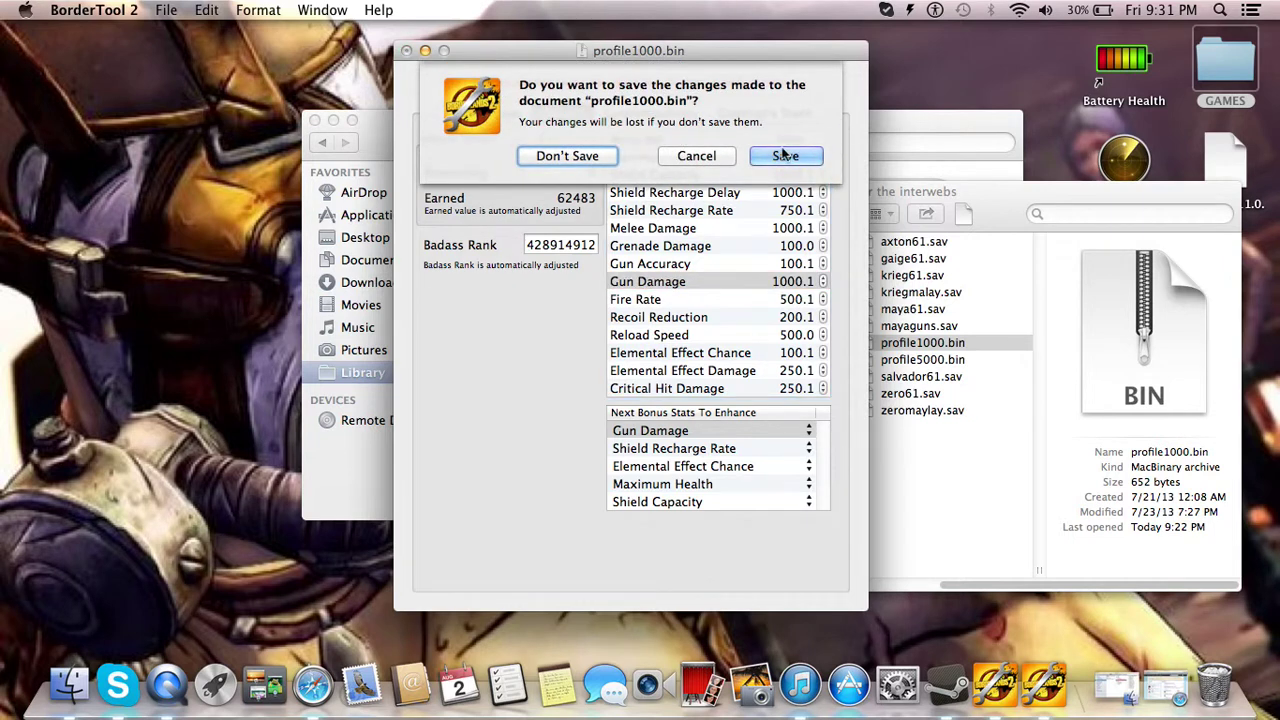
{"action": "left_click", "coordinate": [708, 157]}
{"action": "left_click", "coordinate": [406, 50]}
{"action": "left_click", "coordinate": [514, 158]}
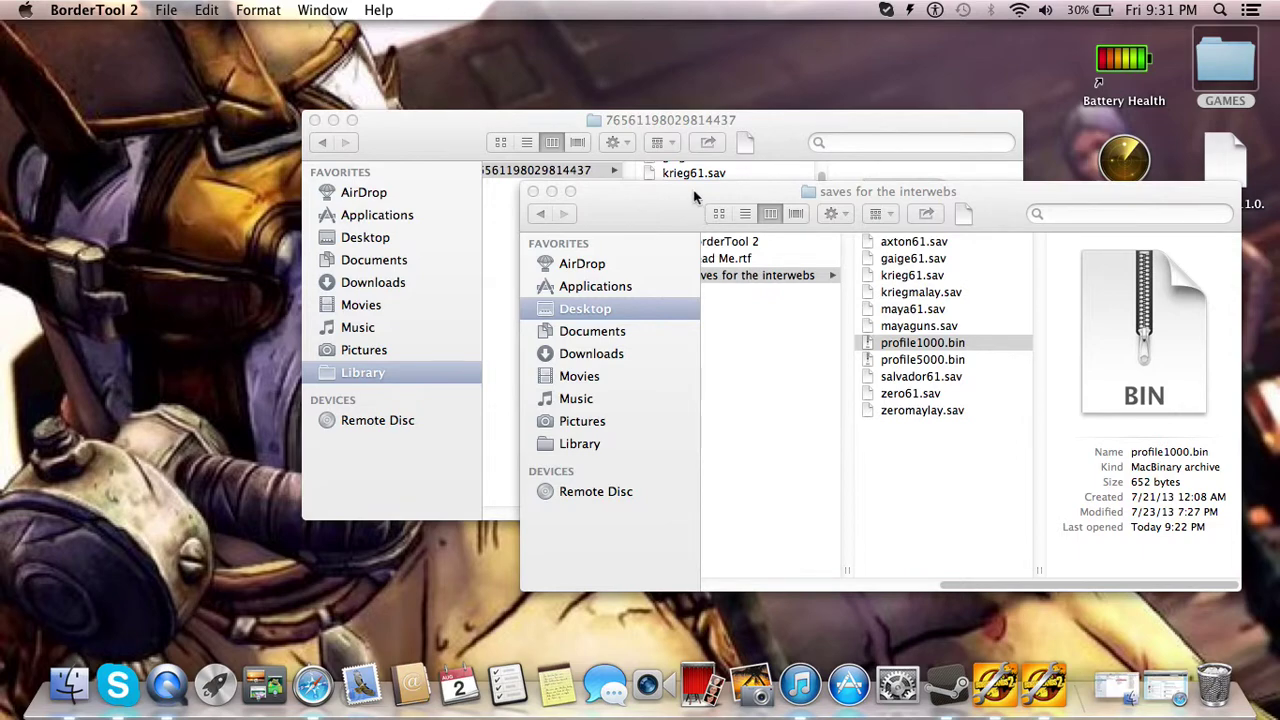
Bring the saves for the interwebs window forward and move it off the lower part of the game's save folder window
{"action": "left_click_drag", "start_coordinate": [694, 196], "coordinate": [546, 37]}
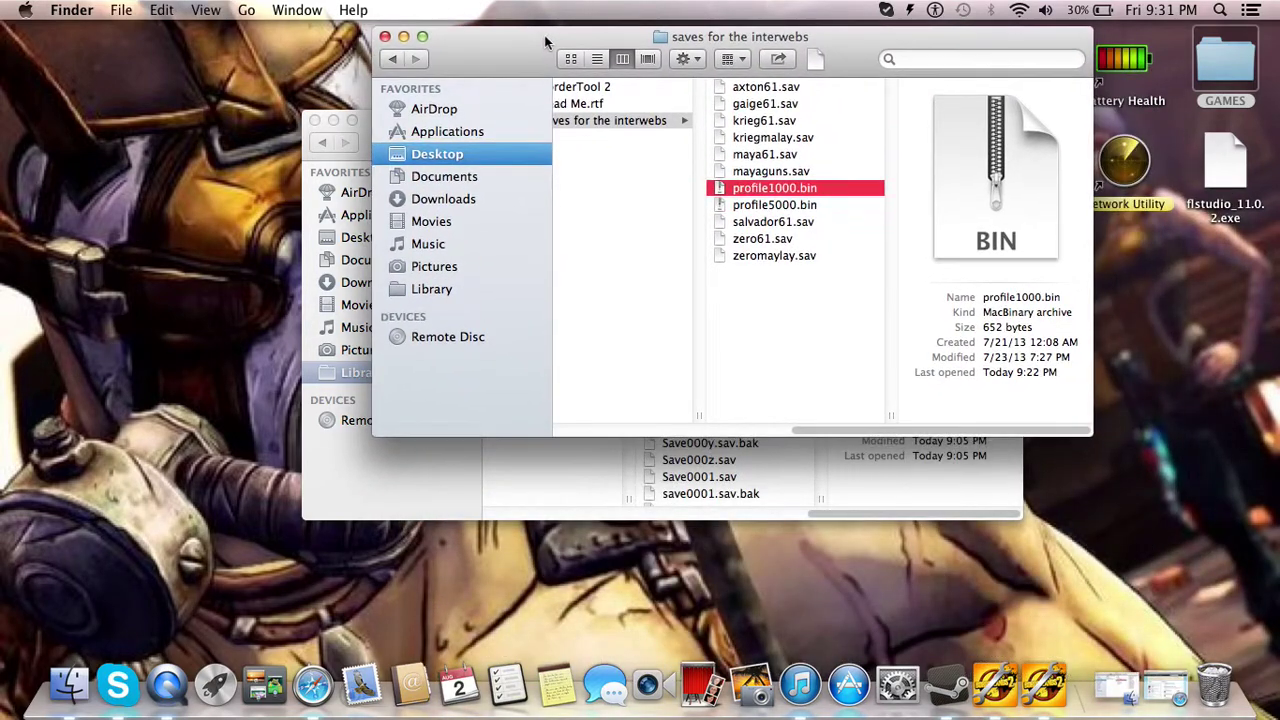